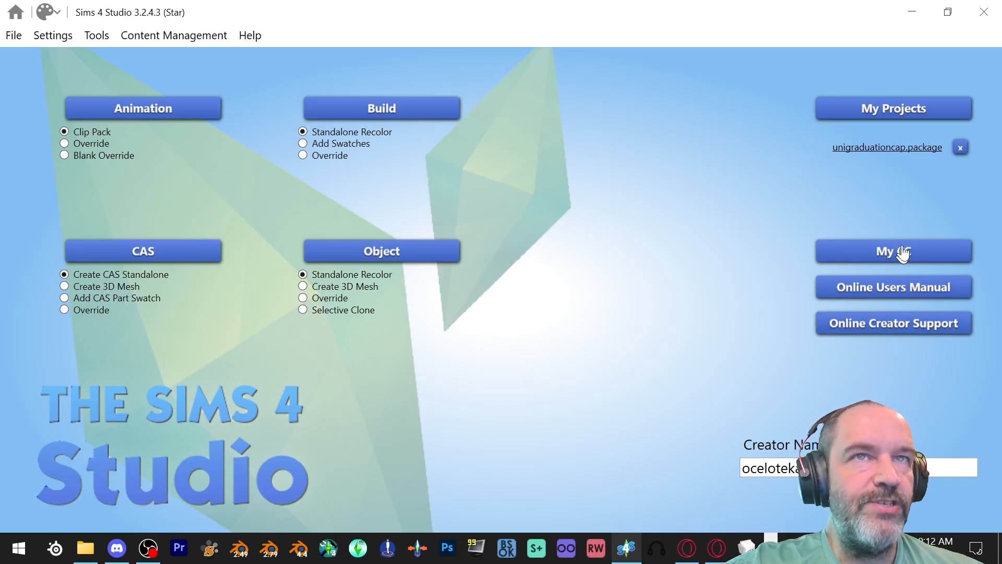
- Remove unigraduationcap.package from the recent projects and open [CE] Maul Tattoos.package from the desktop folder The Illustrated Woman
left_click(960, 148)
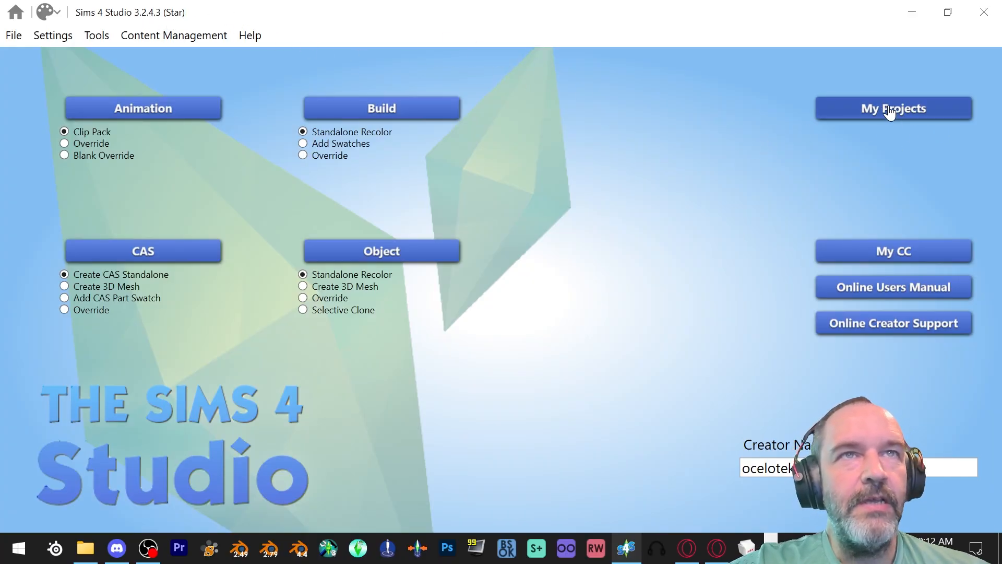
left_click(916, 110)
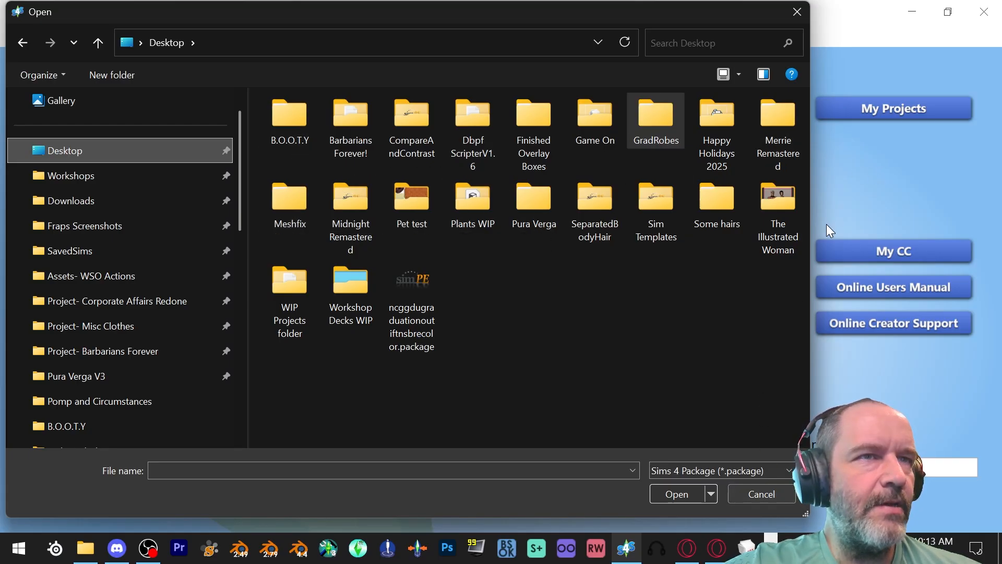
double_click(772, 206)
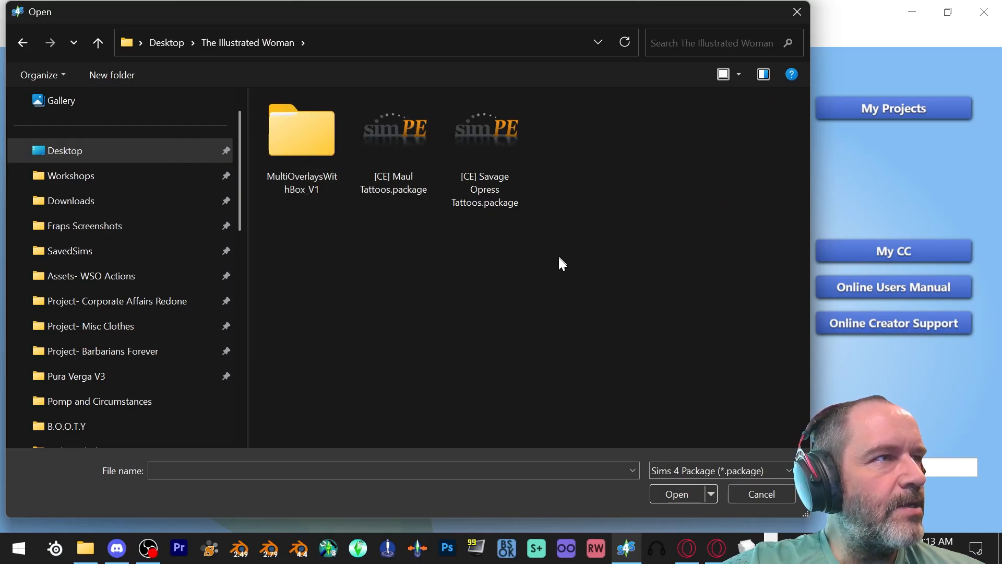
double_click(395, 139)
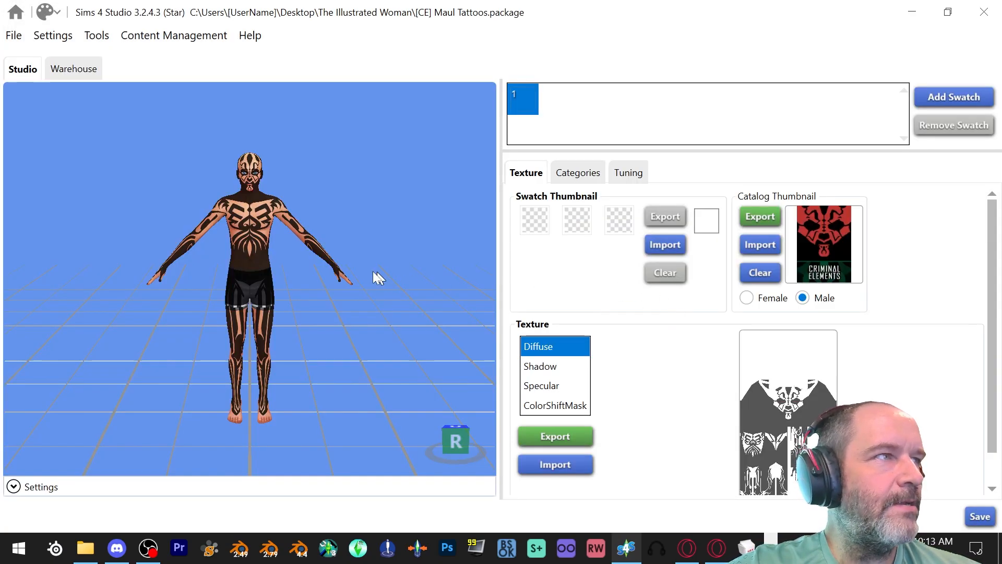
- Export the Maul tattoo's Diffuse texture as a DDS image named Maul overlay in The Illustrated Woman folder
scroll(314, 277, "up", 1)
mouse_move(314, 278)
middle_mouse_down()
mouse_move(314, 299)
mouse_move(324, 277)
middle_mouse_up()
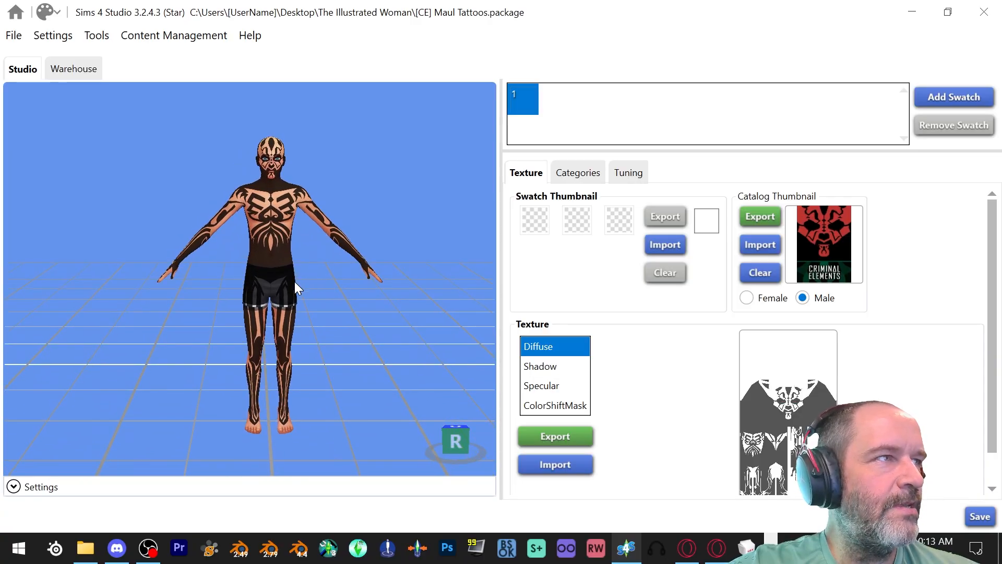
scroll(286, 291, "up", 2)
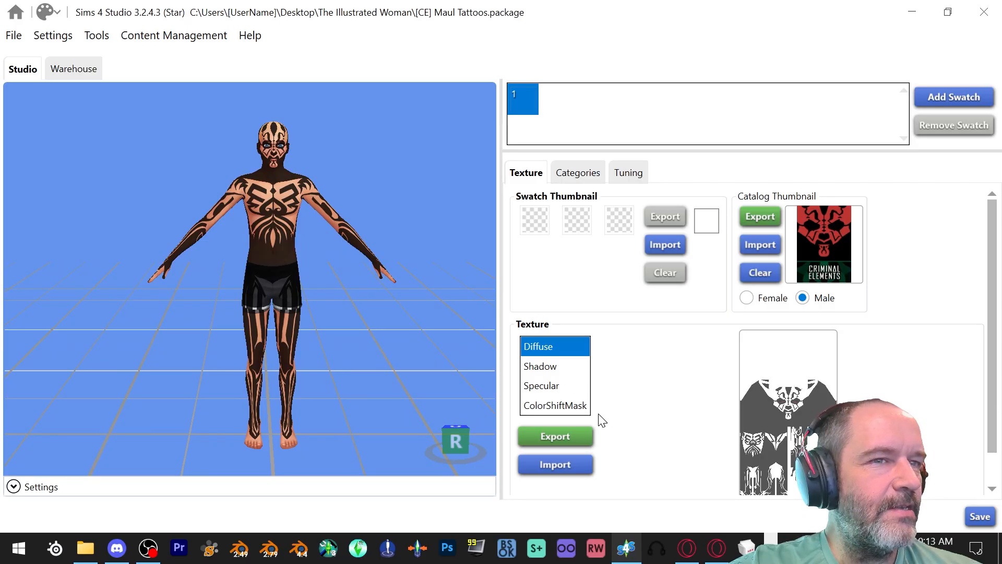
scroll(651, 368, "down", 1)
scroll(649, 375, "up", 1)
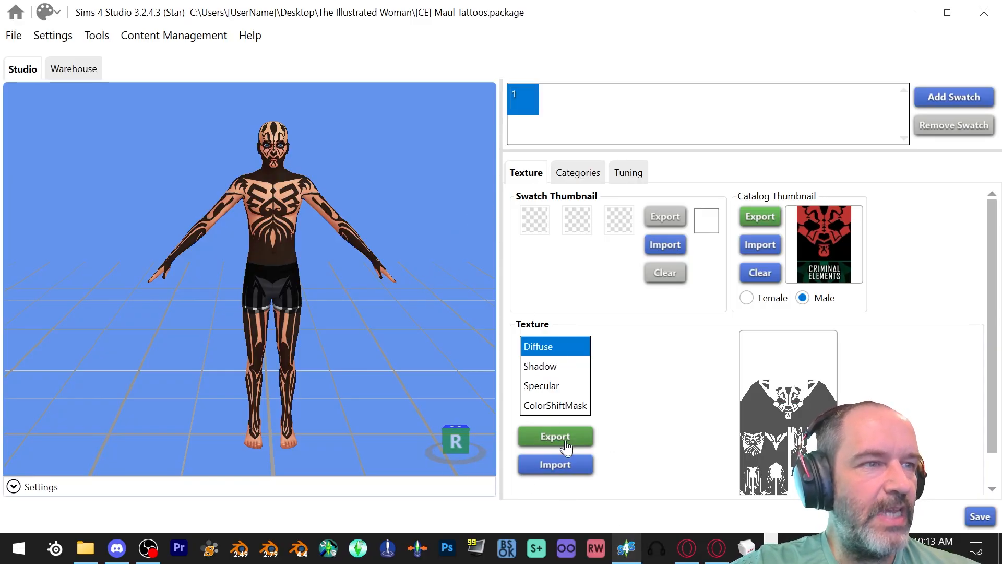
scroll(606, 483, "down", 1)
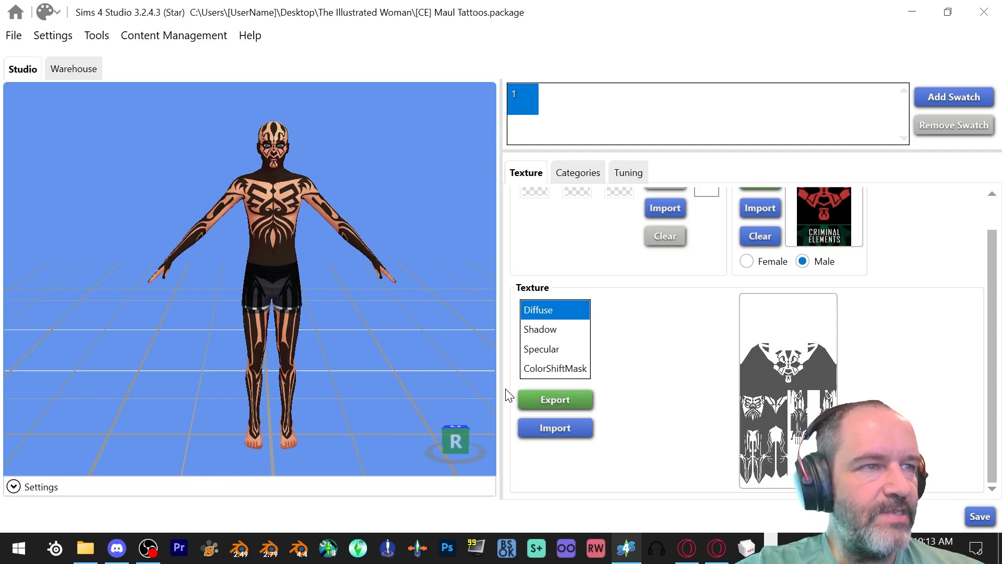
left_click(531, 400)
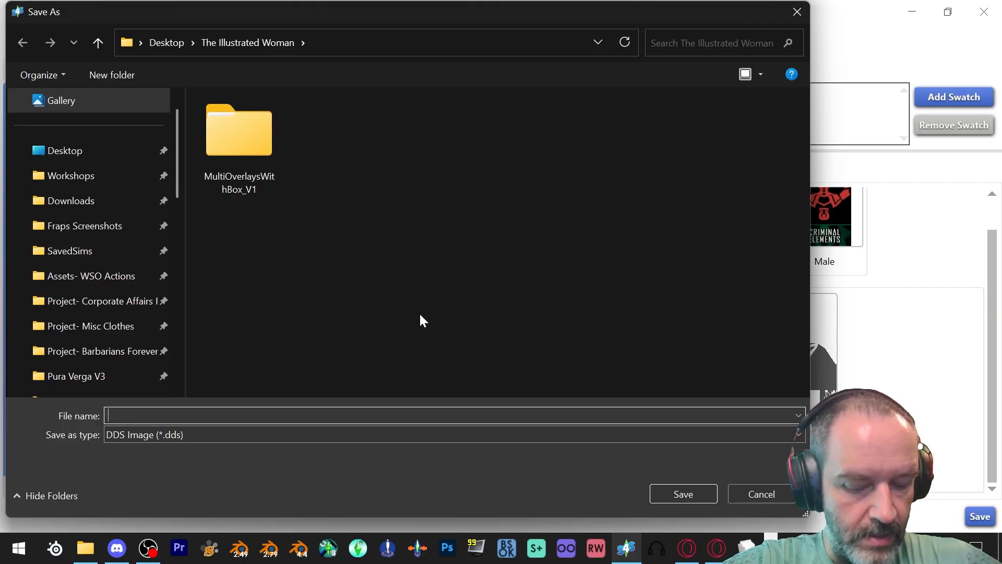
type("Maul overlay")
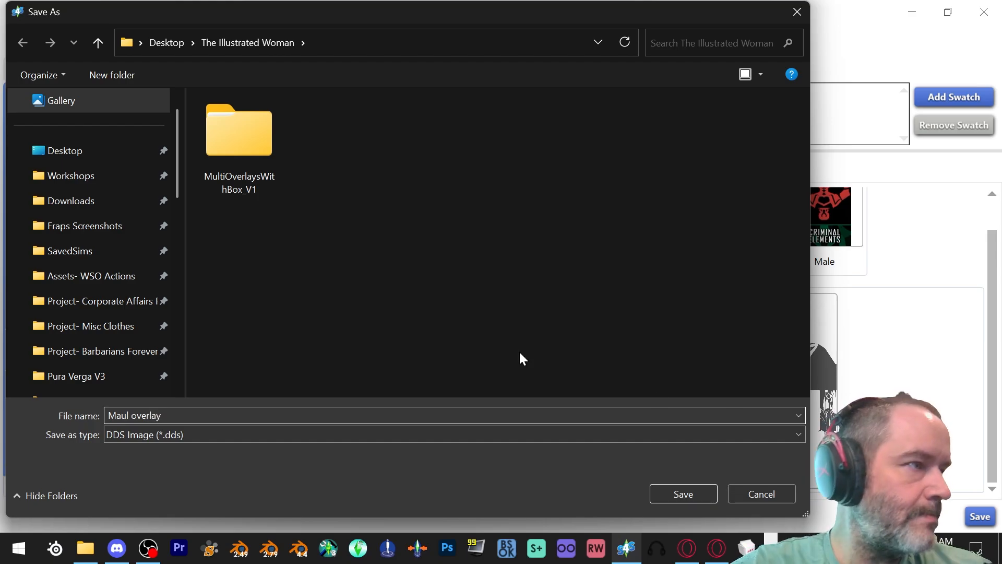
left_click(684, 493)
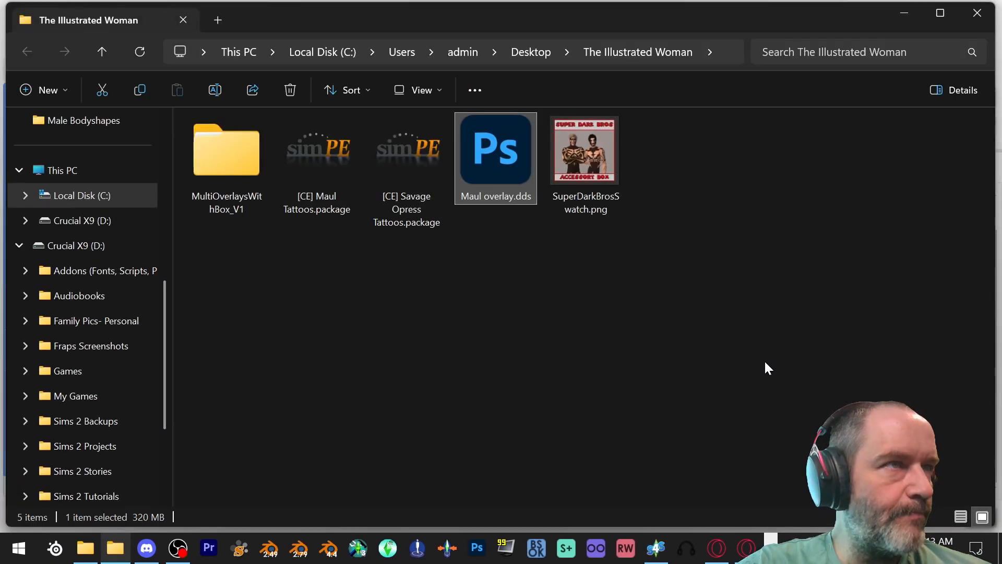
left_click(906, 12)
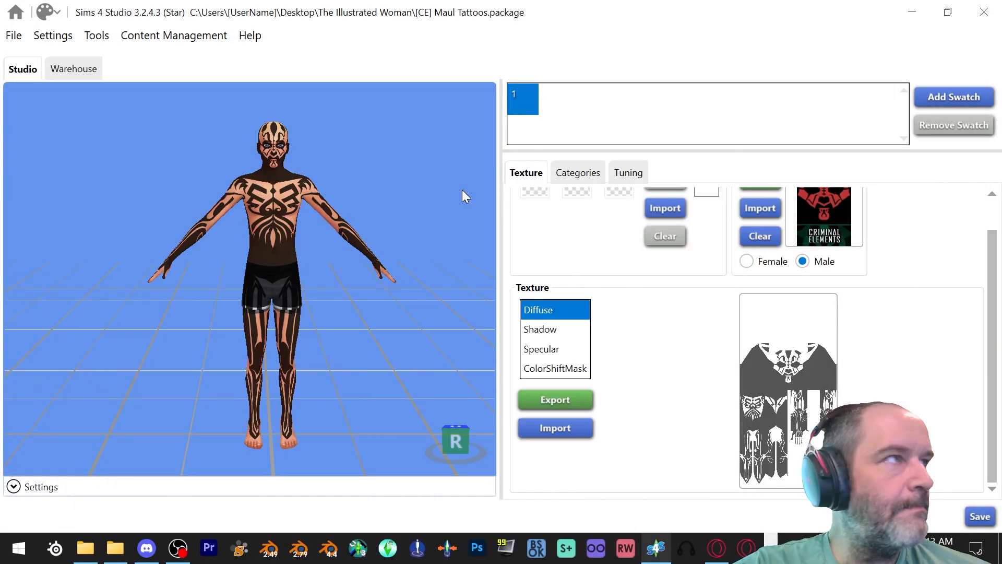
- Close the Maul tattoo project and open [CE] Savage Opress Tattoos.package from The Illustrated Woman folder
left_click(15, 37)
left_click(18, 37)
left_click(18, 37)
left_click(31, 59)
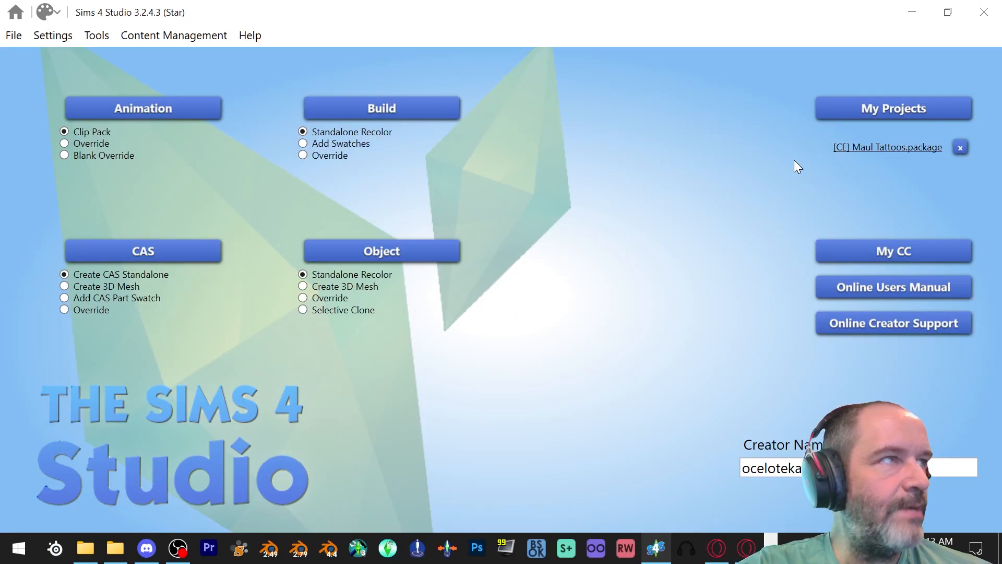
left_click(861, 116)
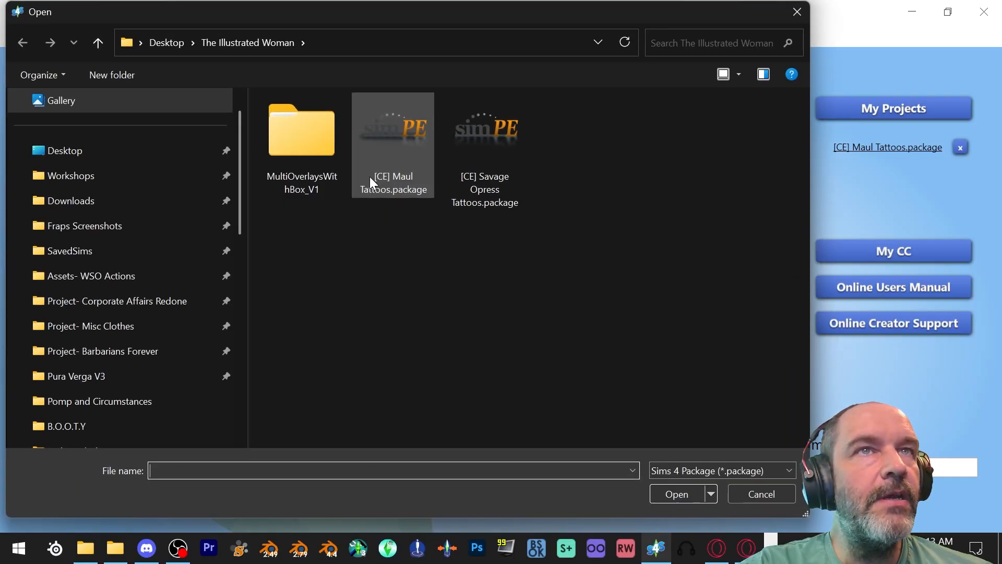
left_click(496, 148)
double_click(496, 149)
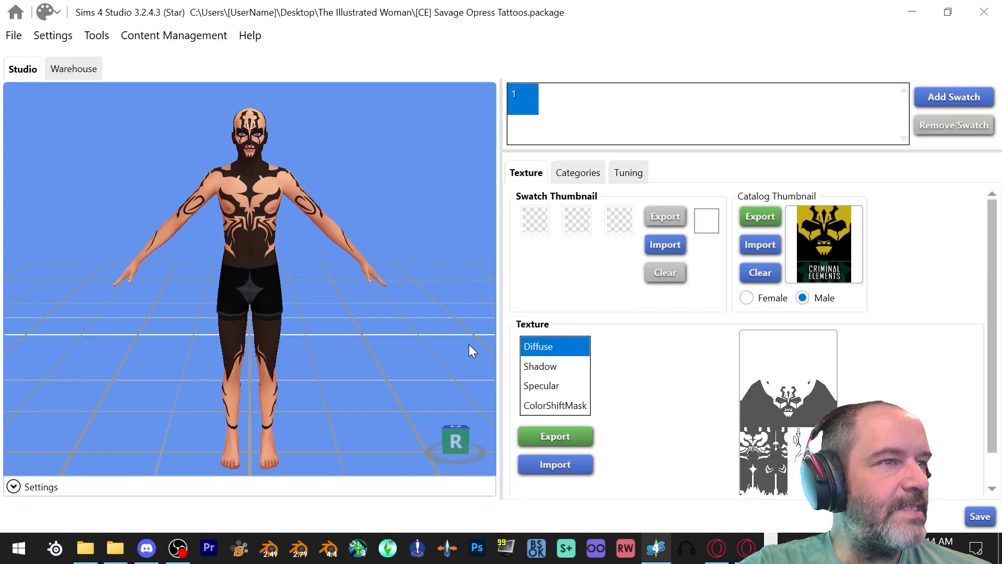
- Export the Savage Opress tattoo's Diffuse texture as a DDS image named Opress Overlay in The Illustrated Woman folder
scroll(744, 425, "down", 1)
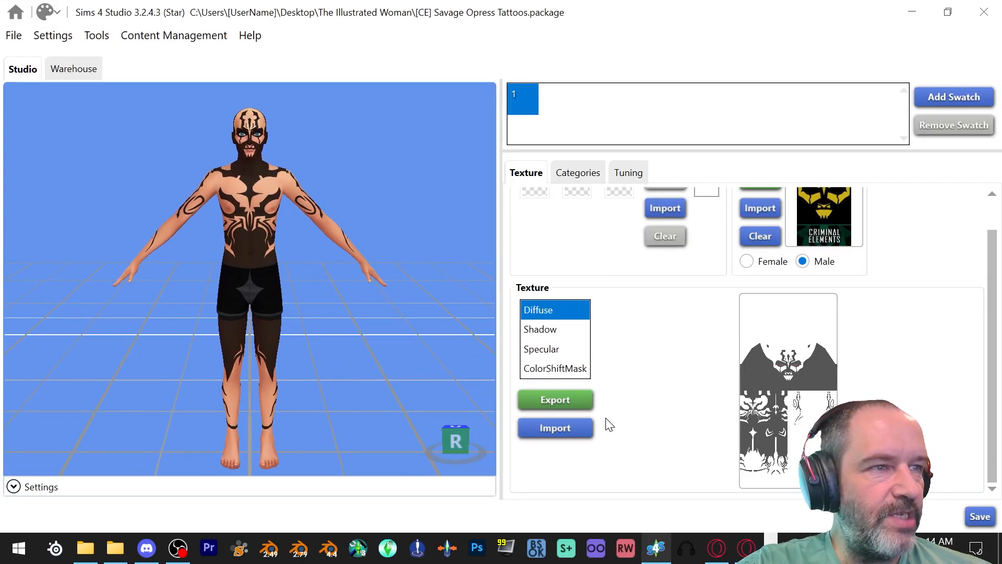
left_click(556, 398)
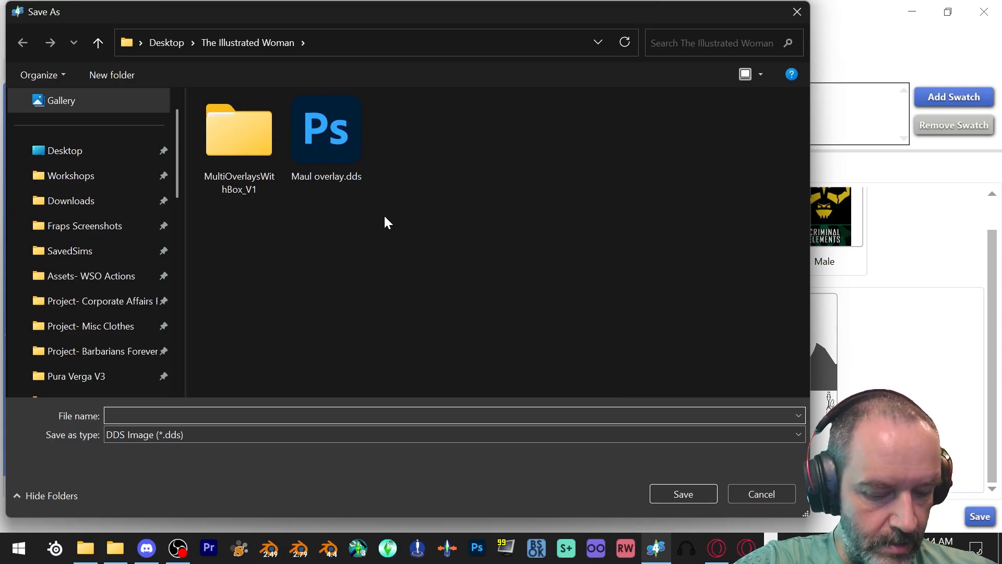
type("Op")
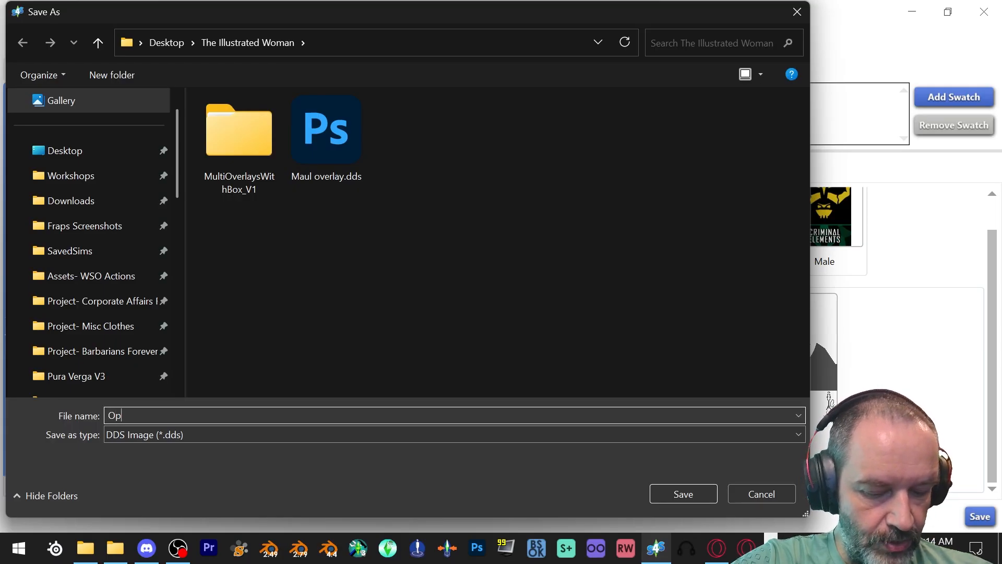
type("ress Overlay")
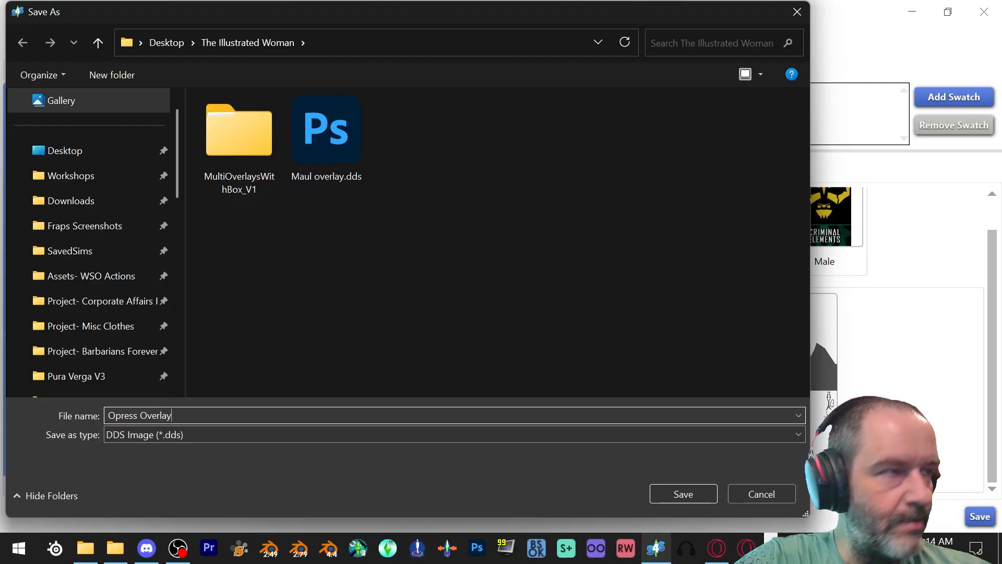
left_click(690, 496)
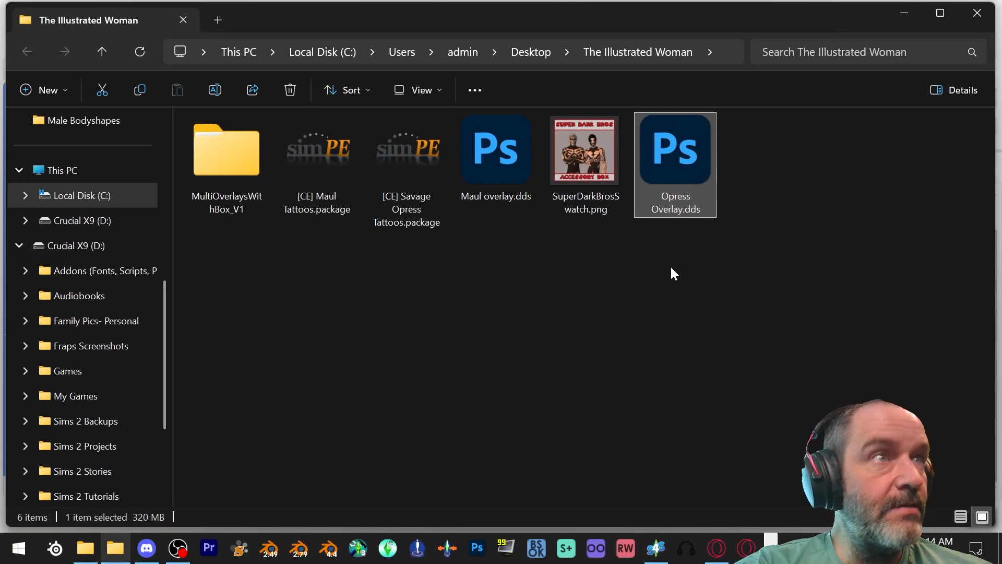
left_click(904, 11)
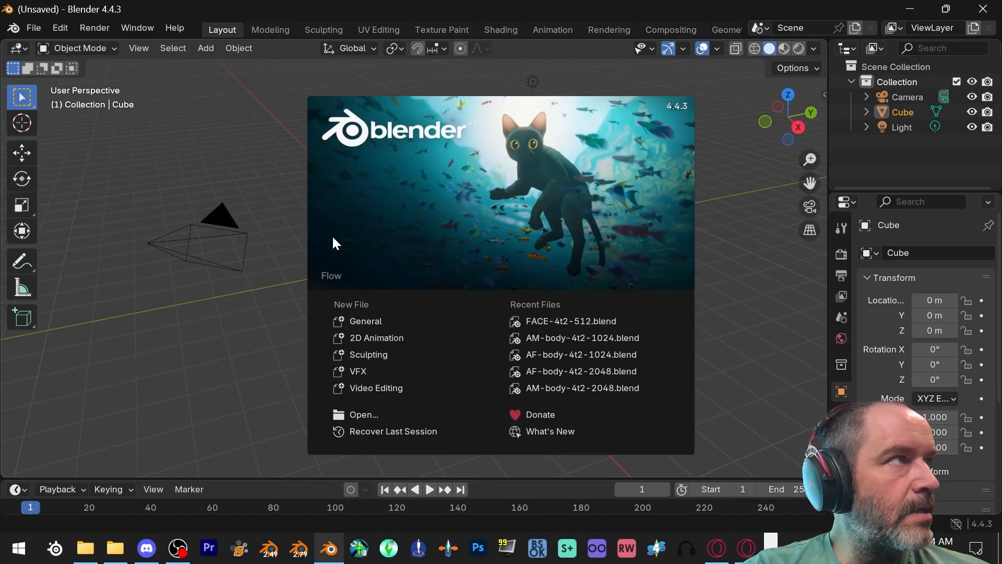
- Switch to Blender and open AM-body-4t2-1024.blend from the Assets- The Tattooer folder
left_click(158, 131)
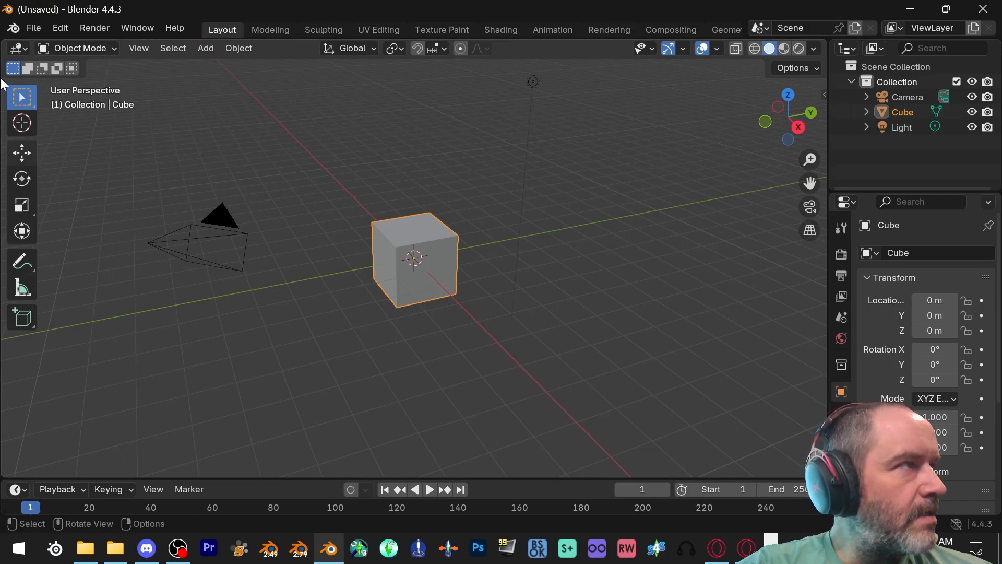
left_click(29, 28)
left_click(42, 59)
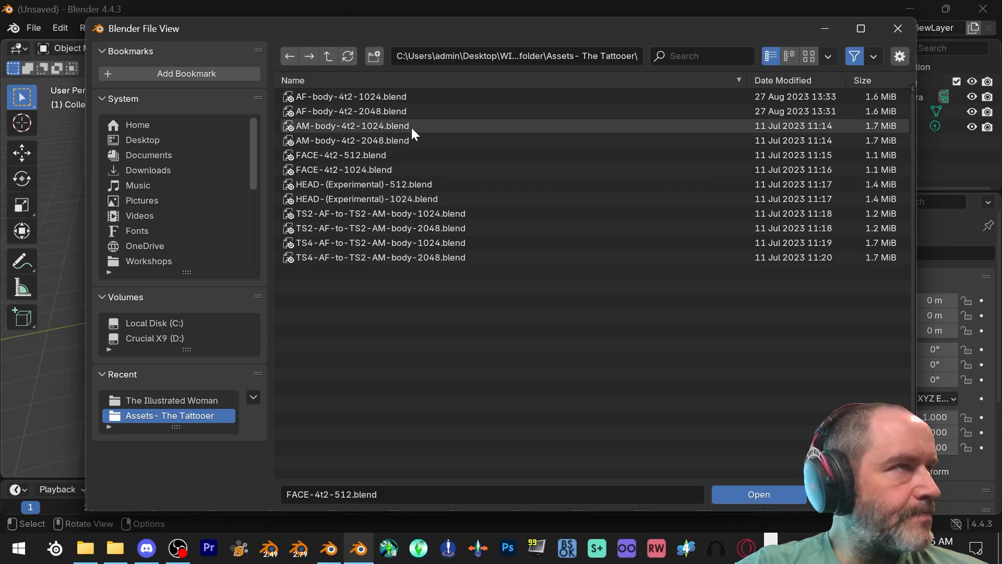
left_click(355, 125)
double_click(355, 125)
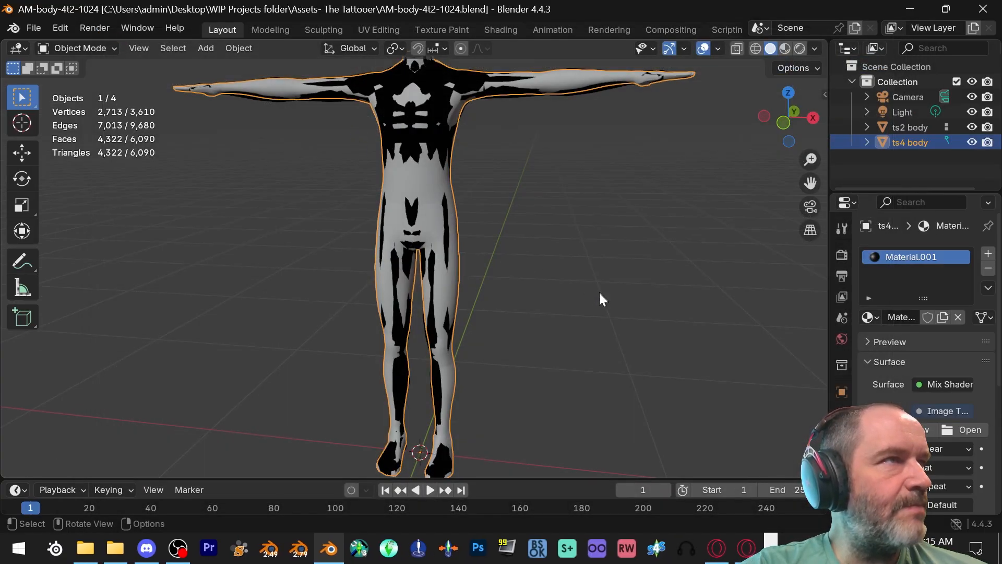
- Load Maul overlay.dds from the desktop folder The Illustrated Woman as the image texture of the ts4 body's material
scroll(590, 293, "down", 2)
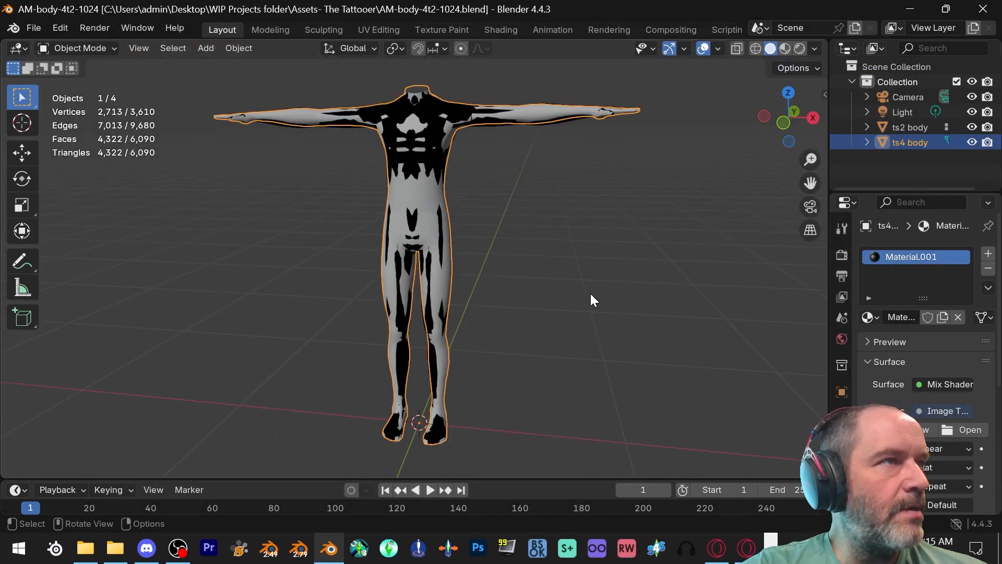
left_click(493, 259)
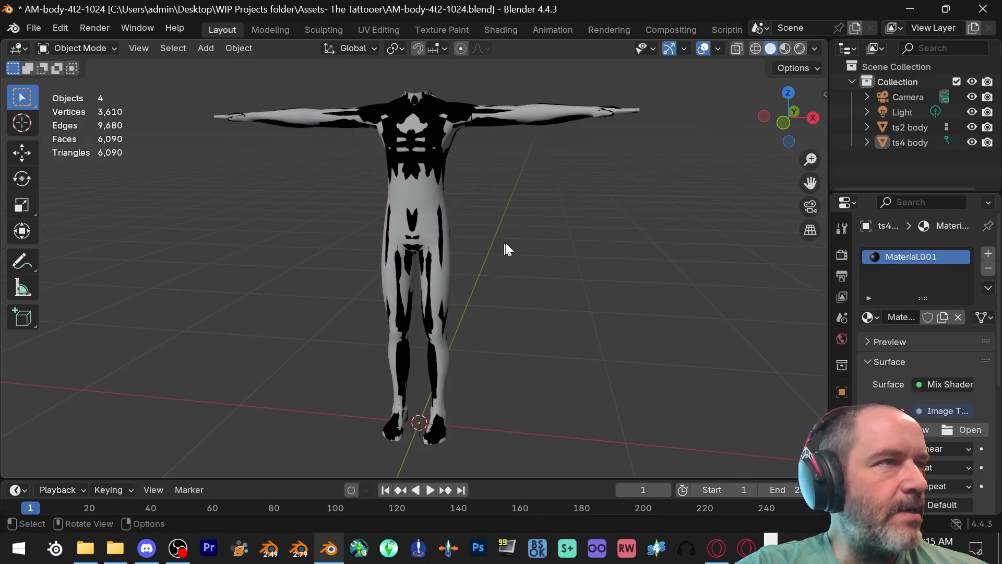
left_click(913, 144)
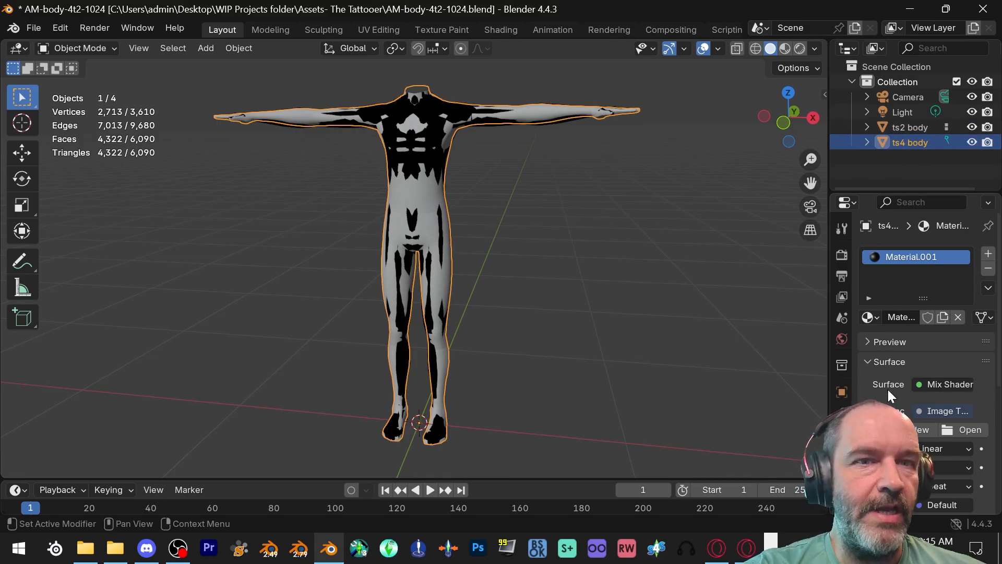
left_click(960, 430)
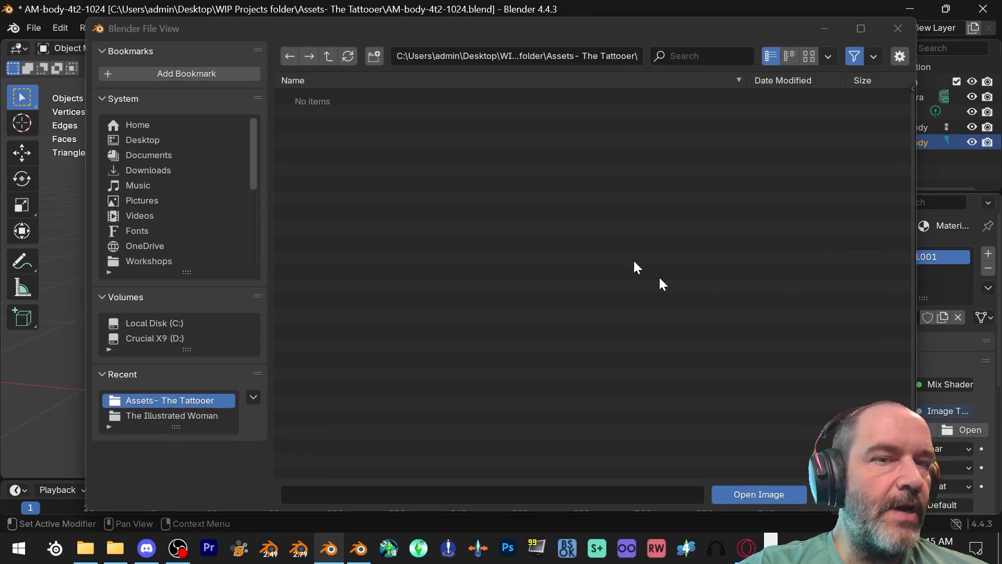
left_click(136, 138)
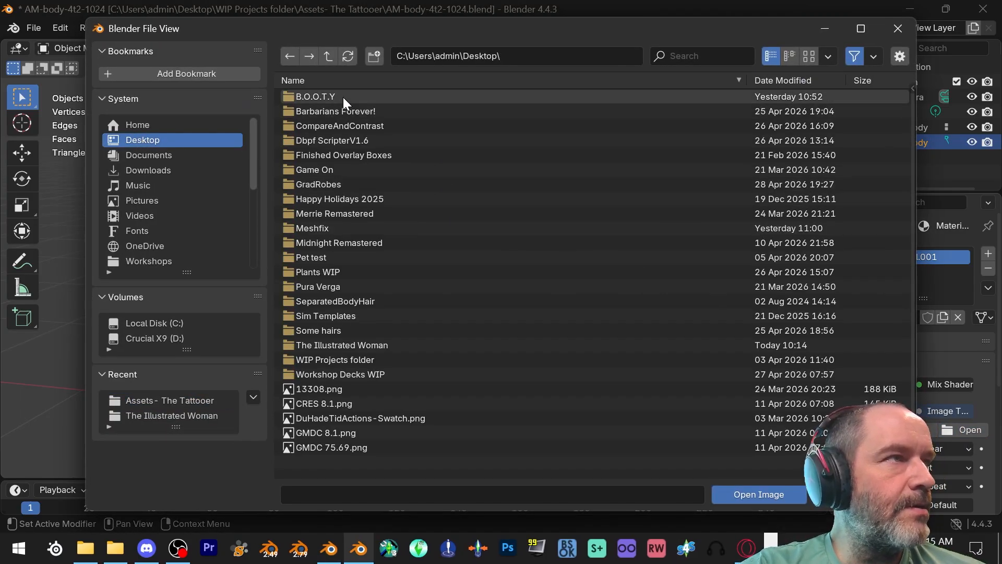
left_click(358, 343)
left_click(377, 111)
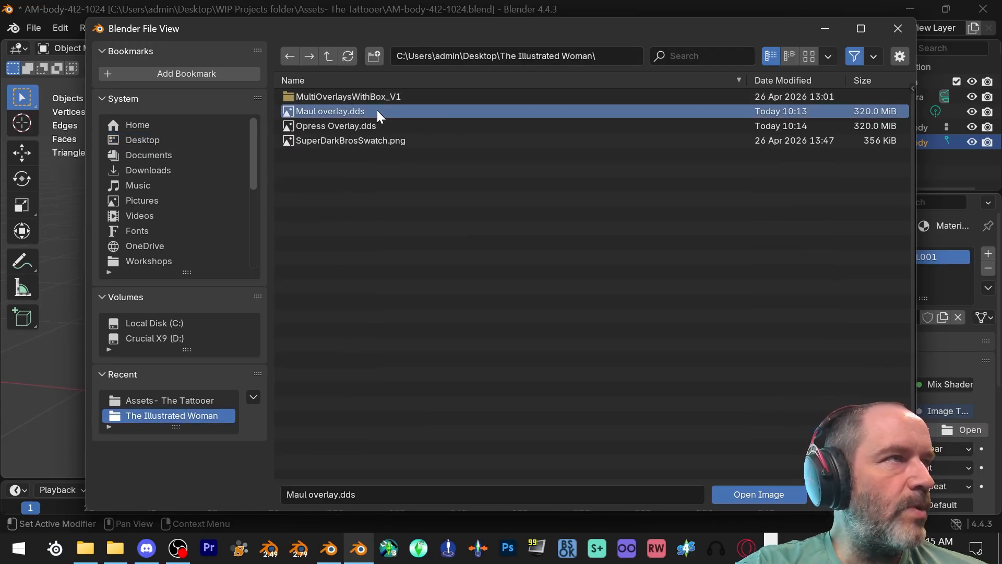
left_click(743, 494)
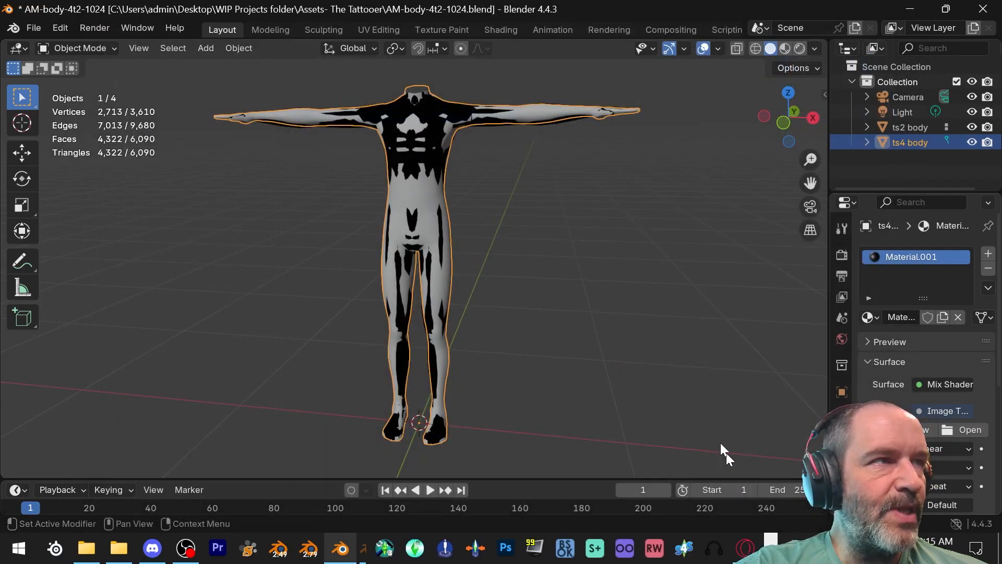
- Add the ts2 body to the selection as the active object and bake the Diffuse map onto it with Cycles
left_click(901, 126, "ctrl")
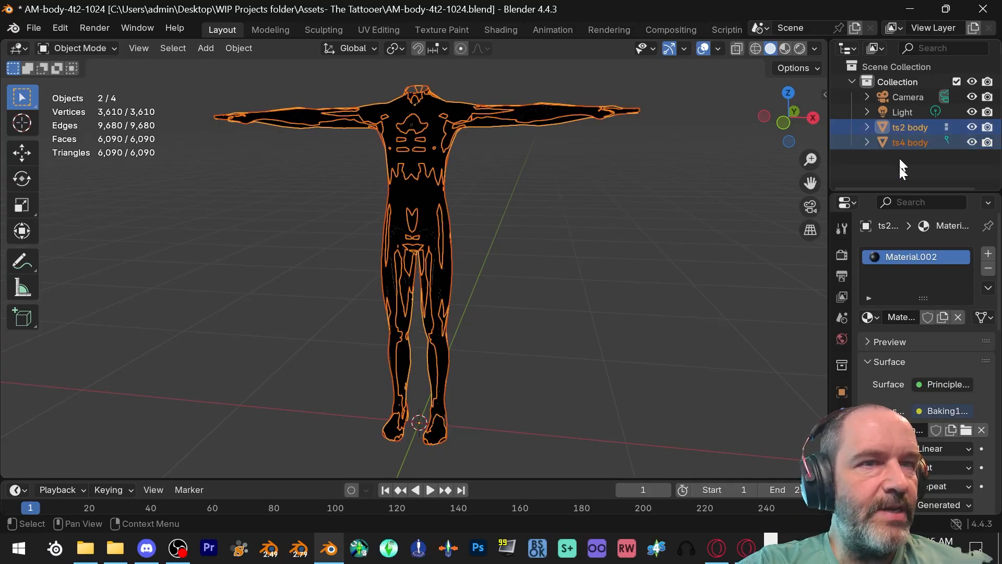
left_click(844, 256)
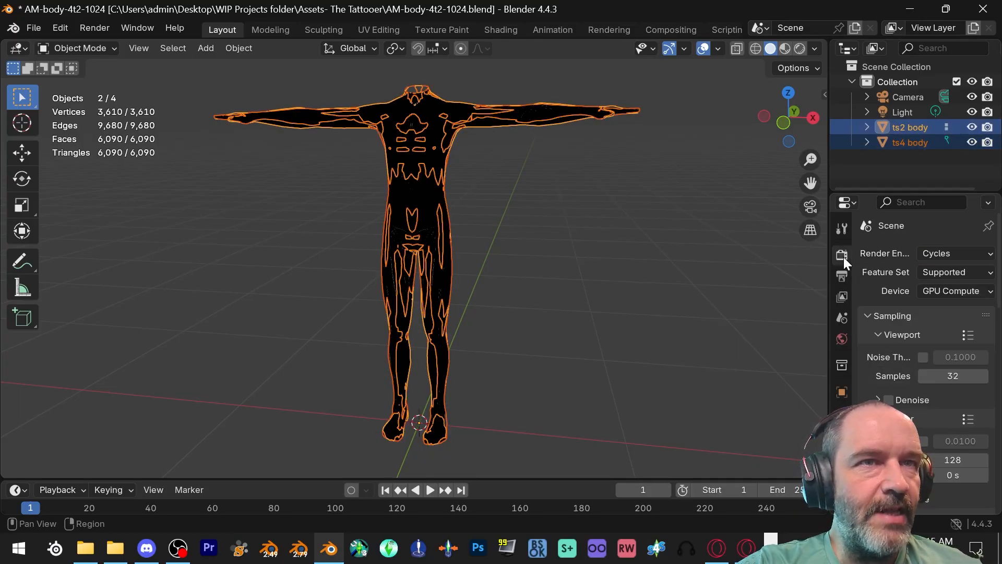
scroll(939, 383, "down", 4)
scroll(932, 347, "down", 12)
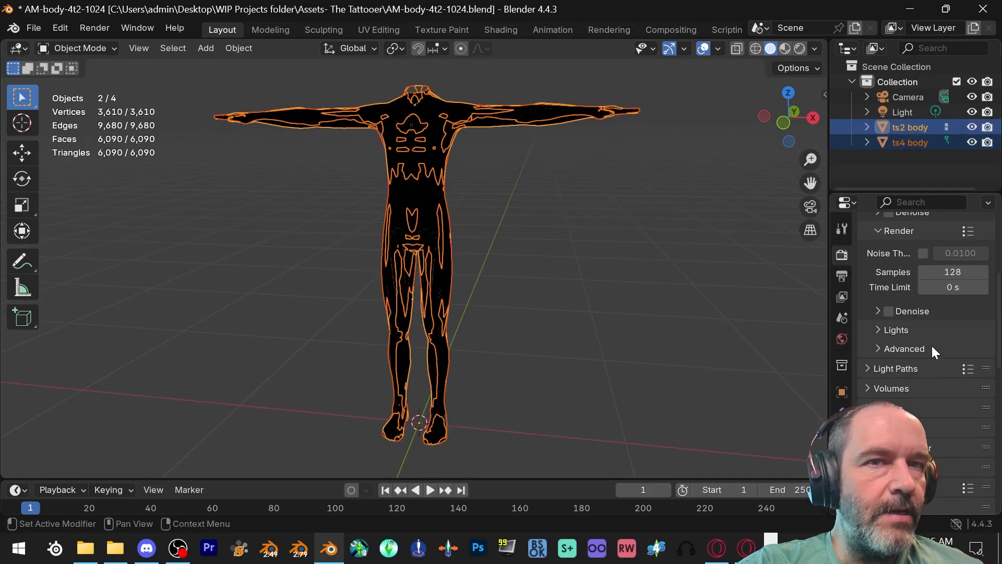
left_click(919, 404)
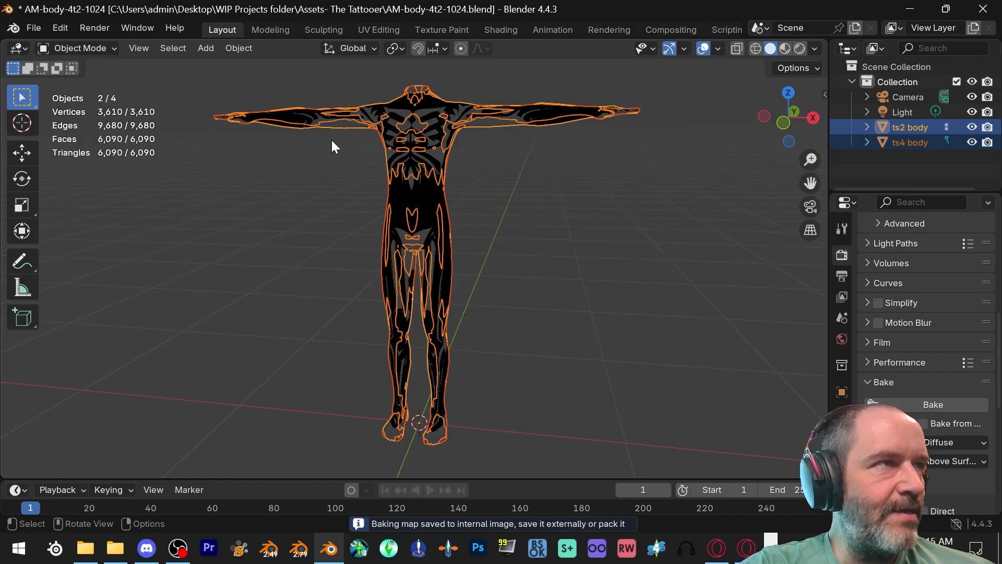
- Switch the 3D viewport to the Image Editor and display the baked Baking1024 image
left_click(21, 50)
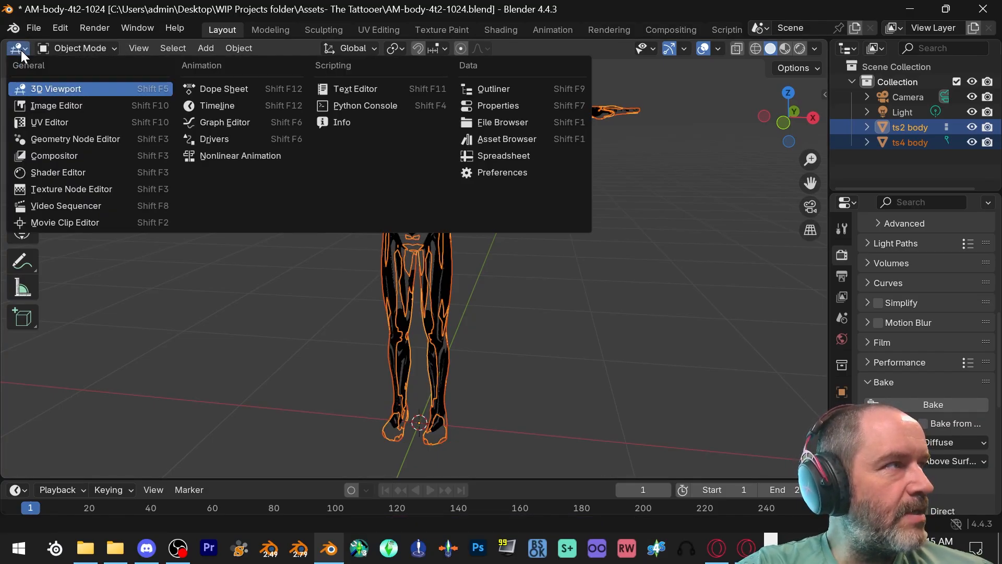
left_click(40, 107)
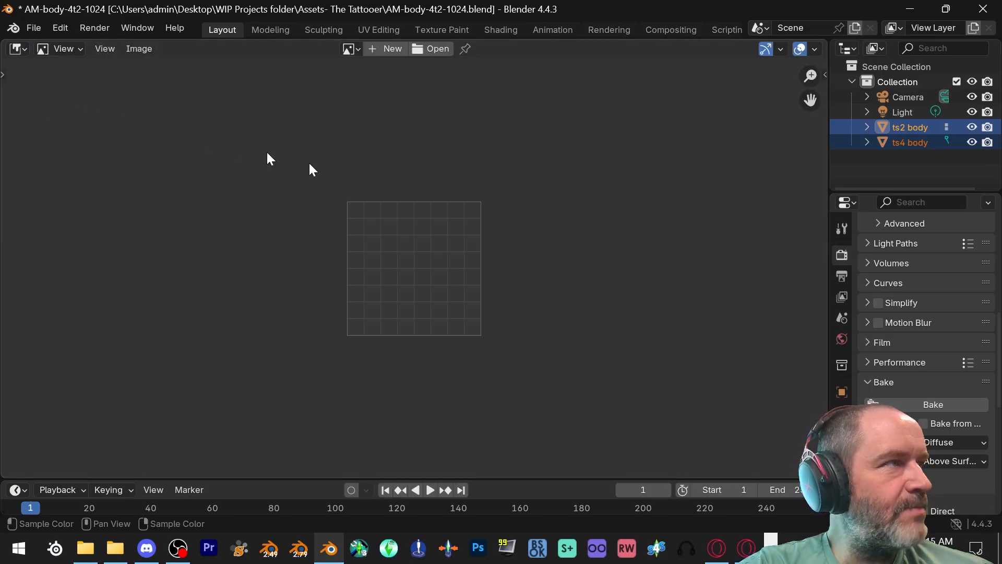
left_click(349, 49)
mouse_move(392, 73)
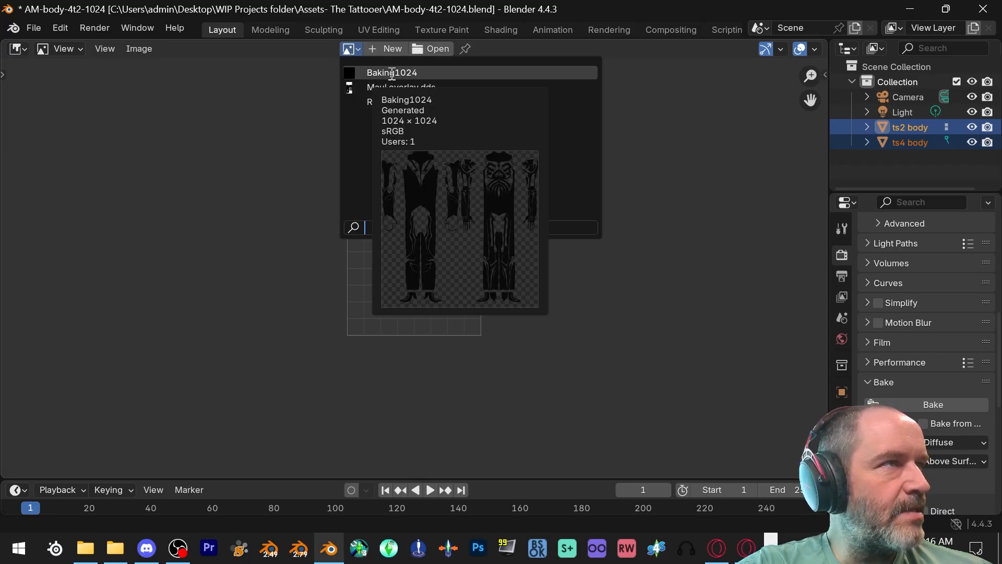
scroll(474, 201, "down", 3)
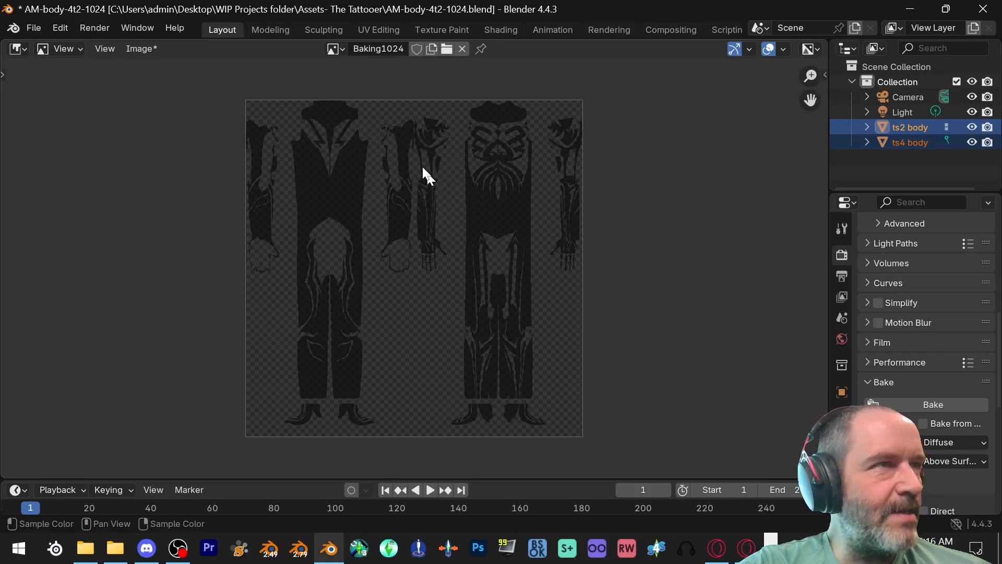
- Save the baked Maul image as a PNG named Maul body in The Illustrated Woman folder
left_click(148, 49)
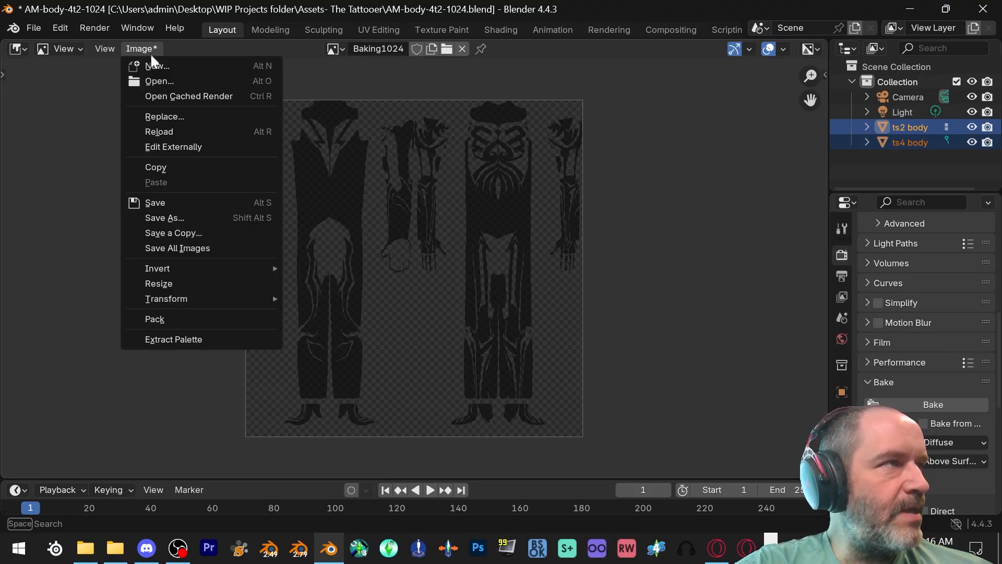
left_click(172, 217)
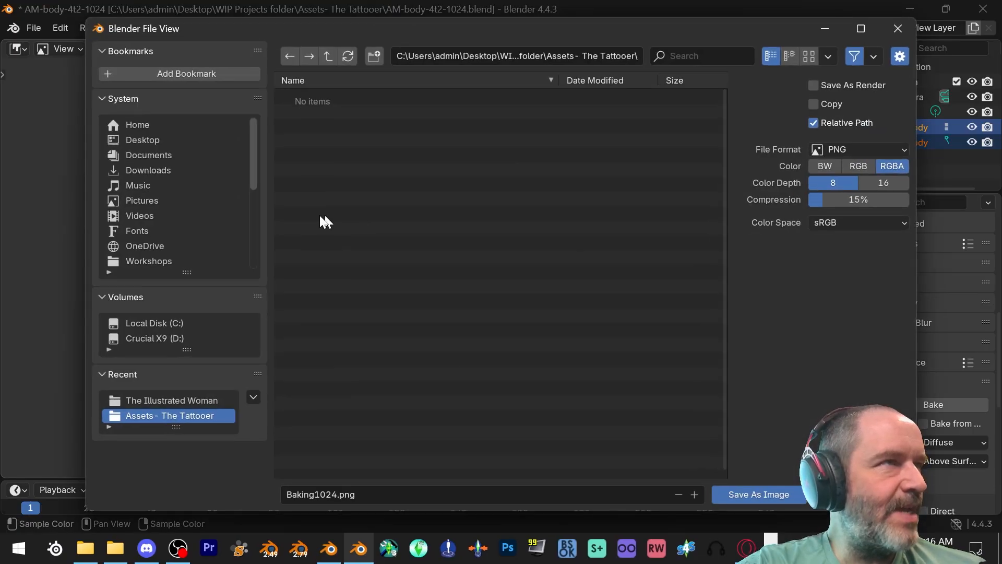
left_click(189, 401)
left_click(351, 496)
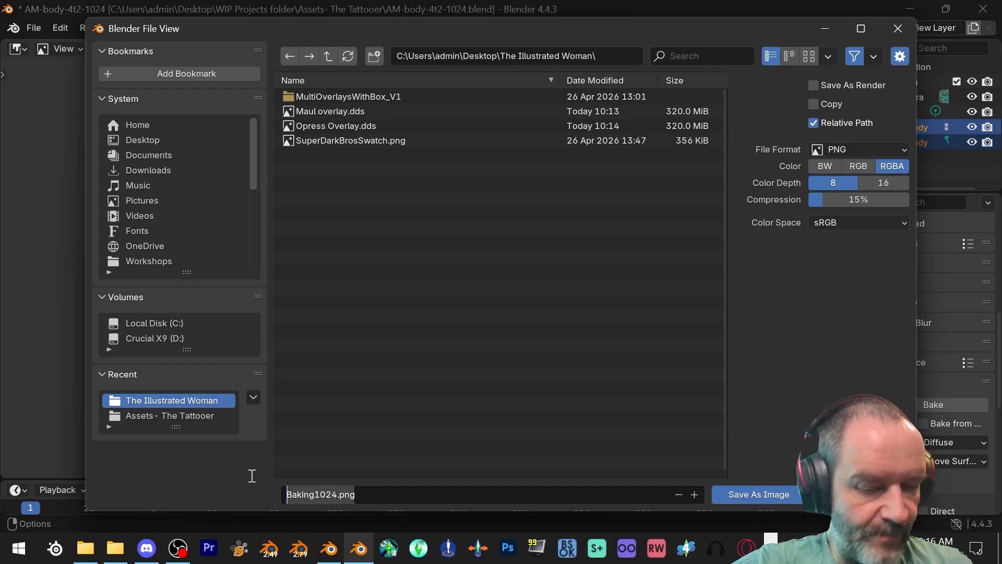
type("Maul")
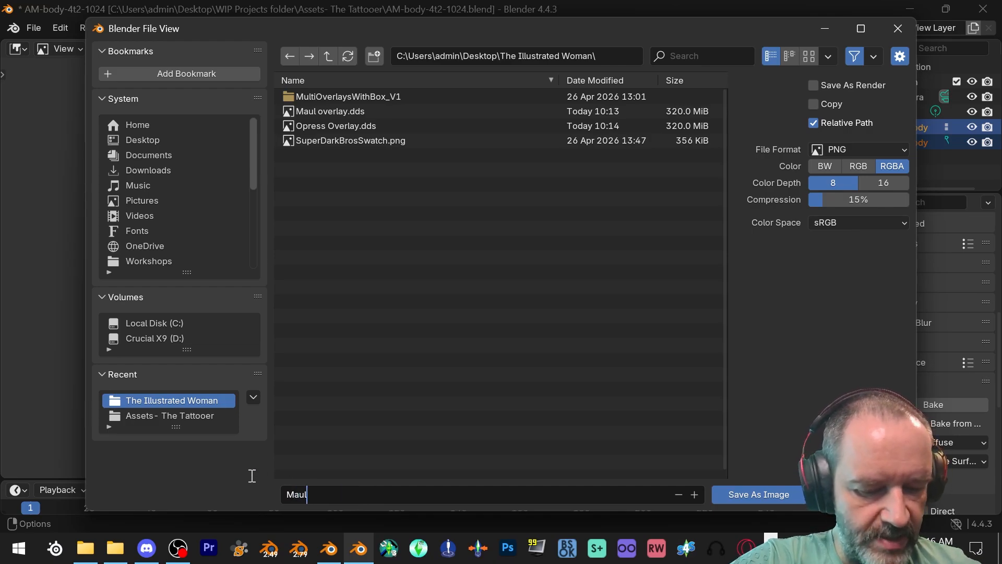
type(" body")
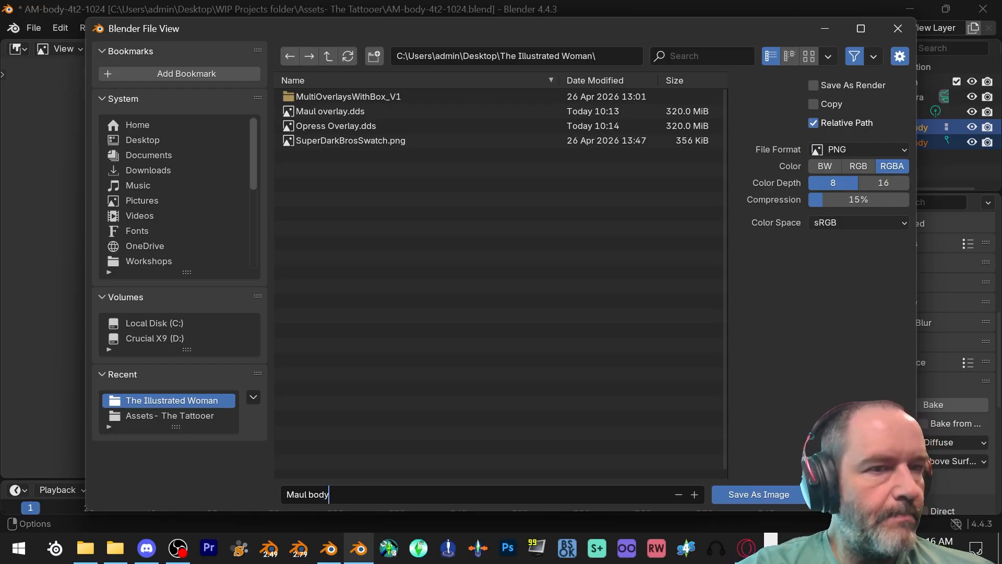
left_click(773, 494)
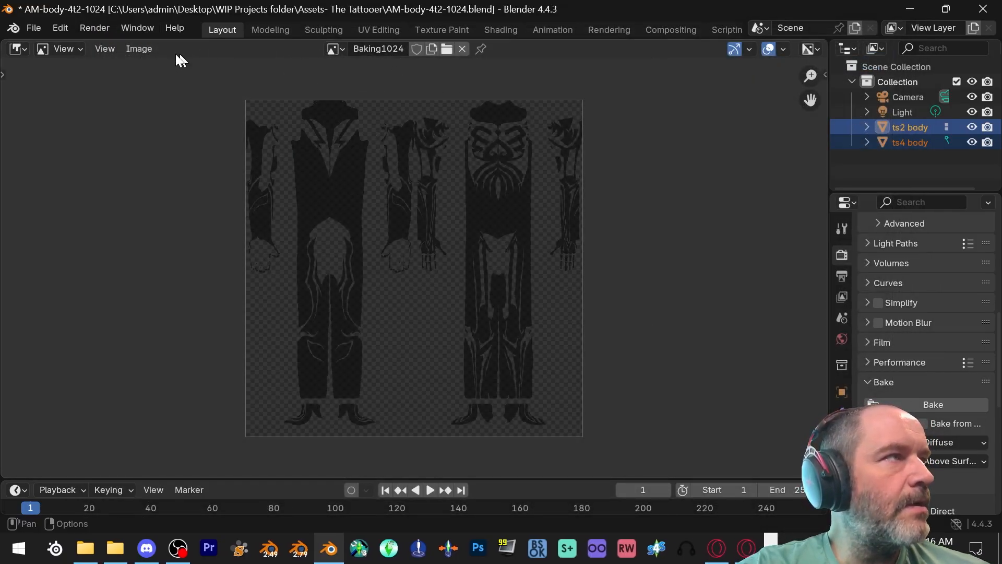
- Start a new General file without saving the changes and reopen AM-body-4t2-1024.blend from the Assets- The Tattooer folder
left_click(32, 27)
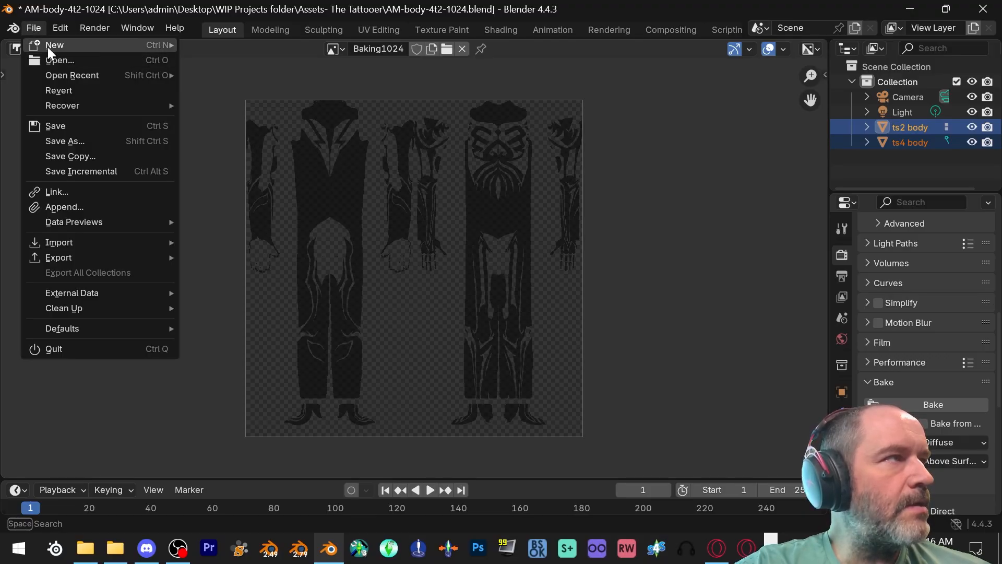
mouse_move(48, 47)
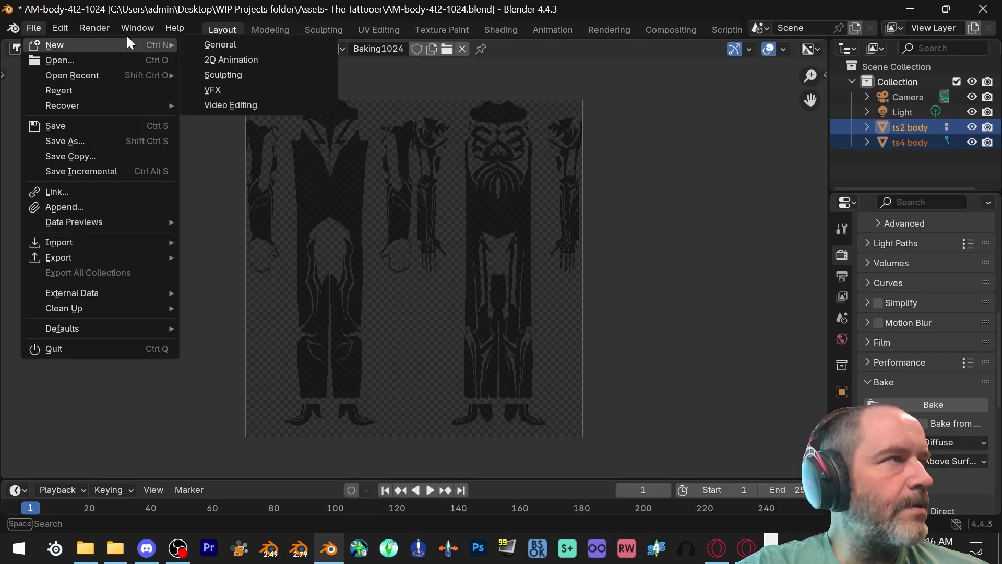
left_click(218, 44)
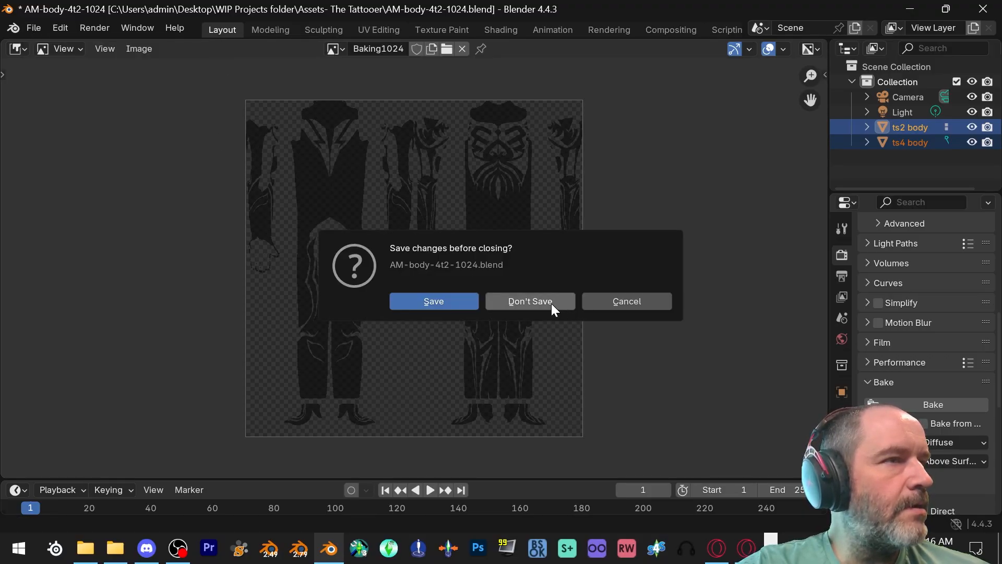
left_click(530, 301)
left_click(34, 27)
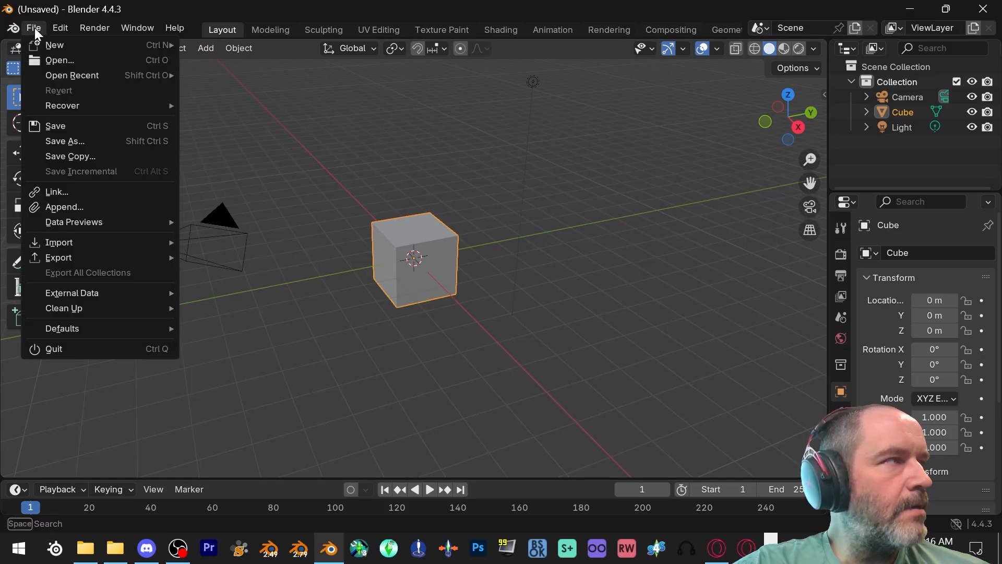
left_click(53, 60)
double_click(416, 126)
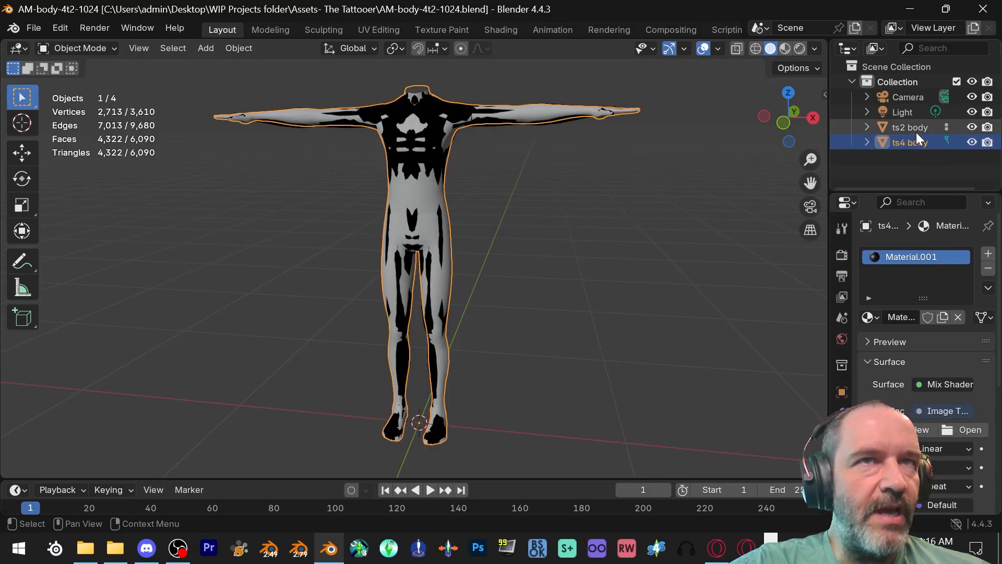
- Load Opress Overlay.dds from The Illustrated Woman folder as the image texture of the ts4 body's material
left_click(949, 430)
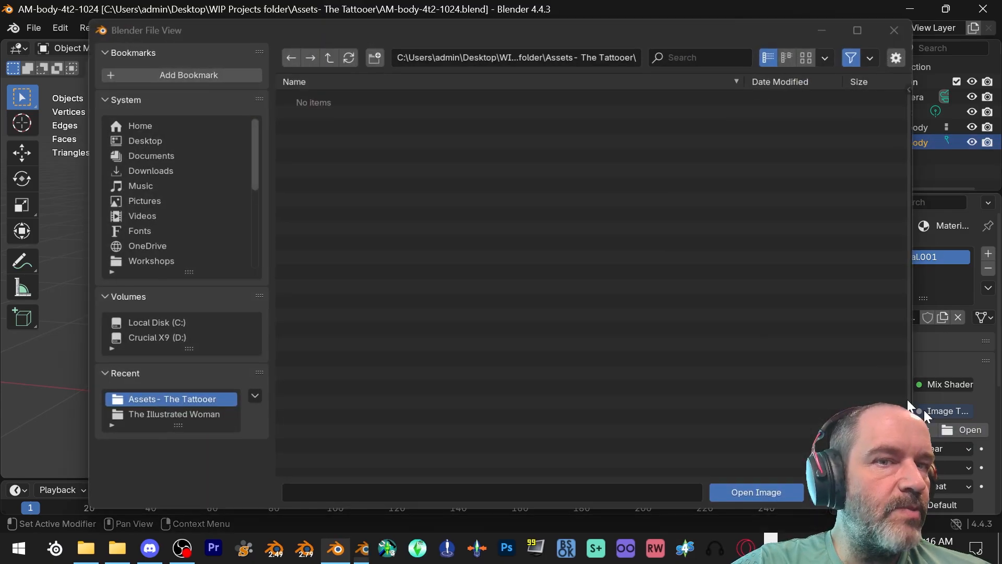
scroll(158, 268, "down", 1)
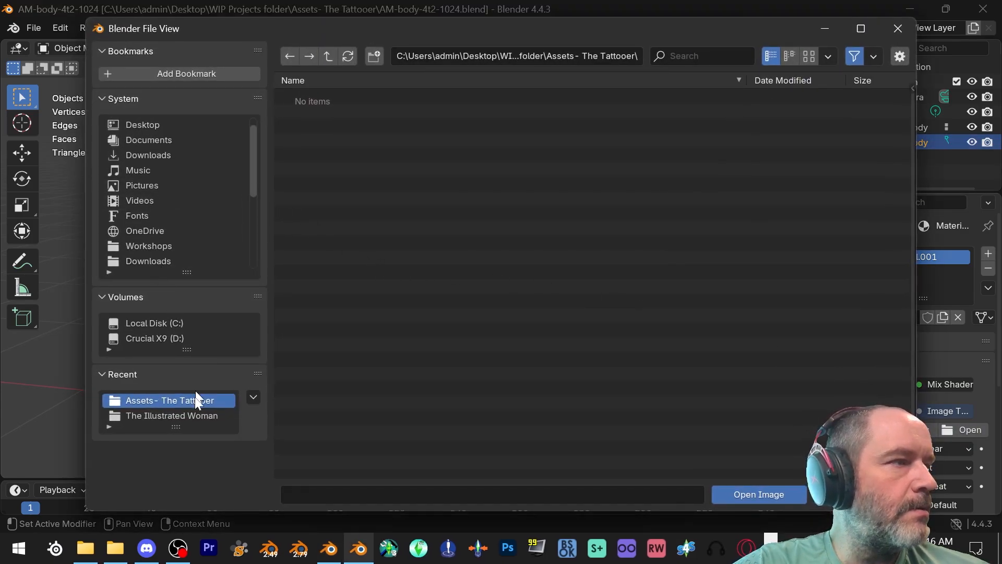
left_click(196, 416)
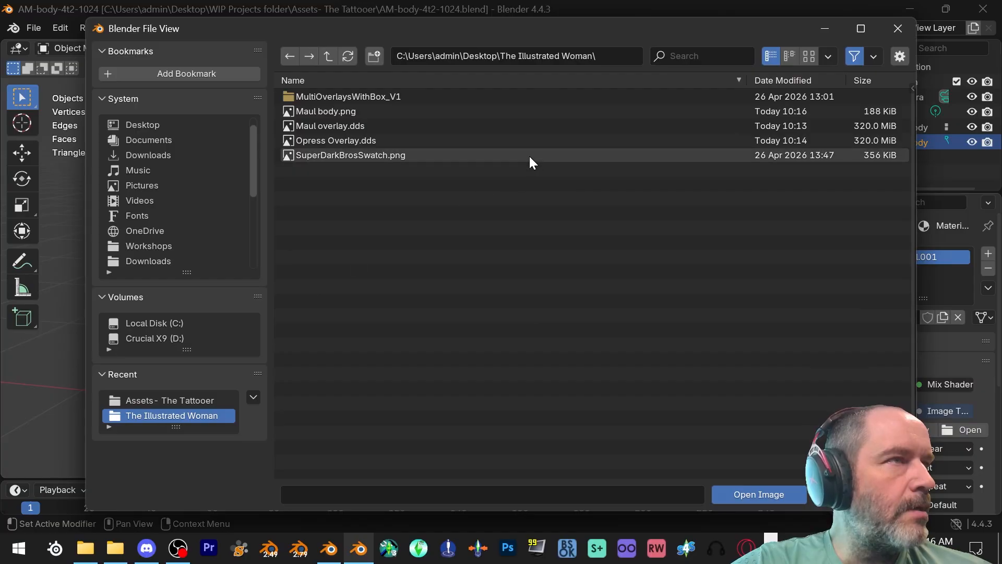
double_click(378, 139)
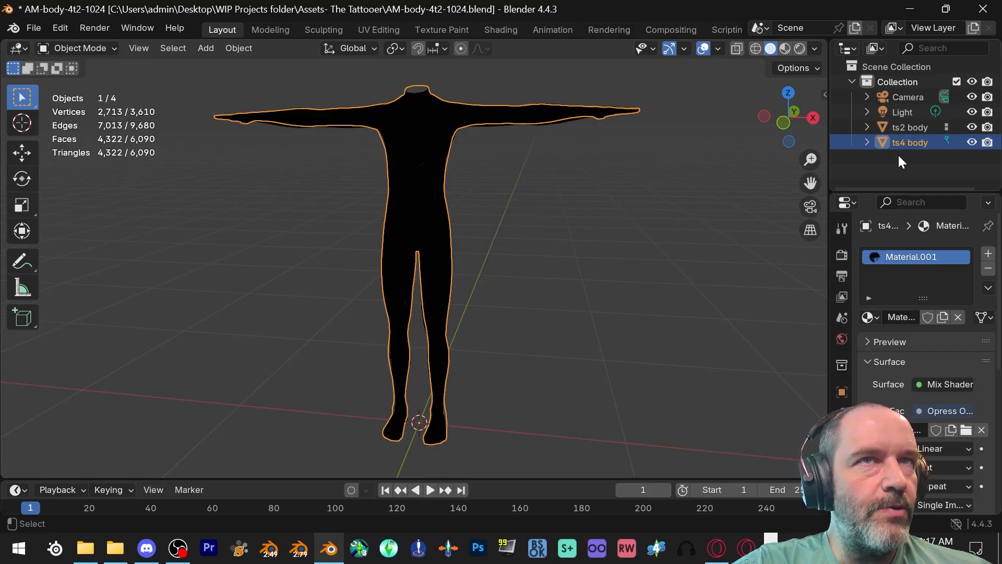
- Add the ts2 body to the selection as the active object and bake the Opress tattoo's Diffuse map onto it
left_click(907, 129, "ctrl")
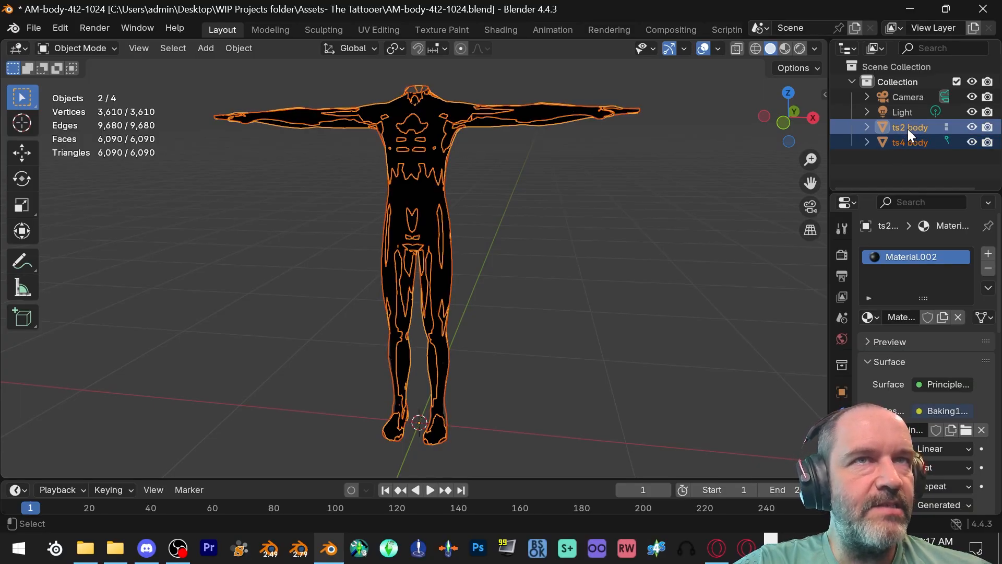
left_click(843, 254)
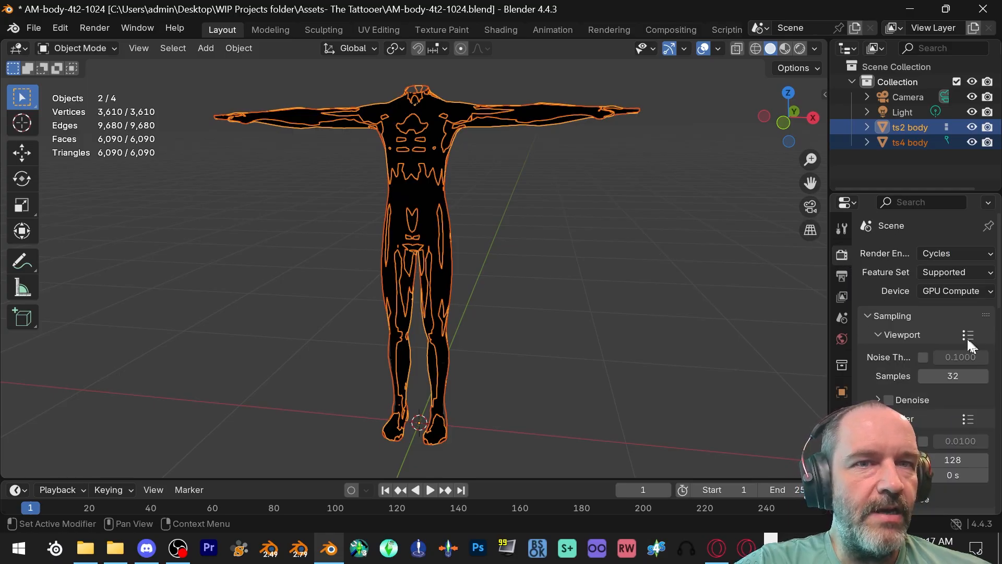
scroll(960, 294, "down", 10)
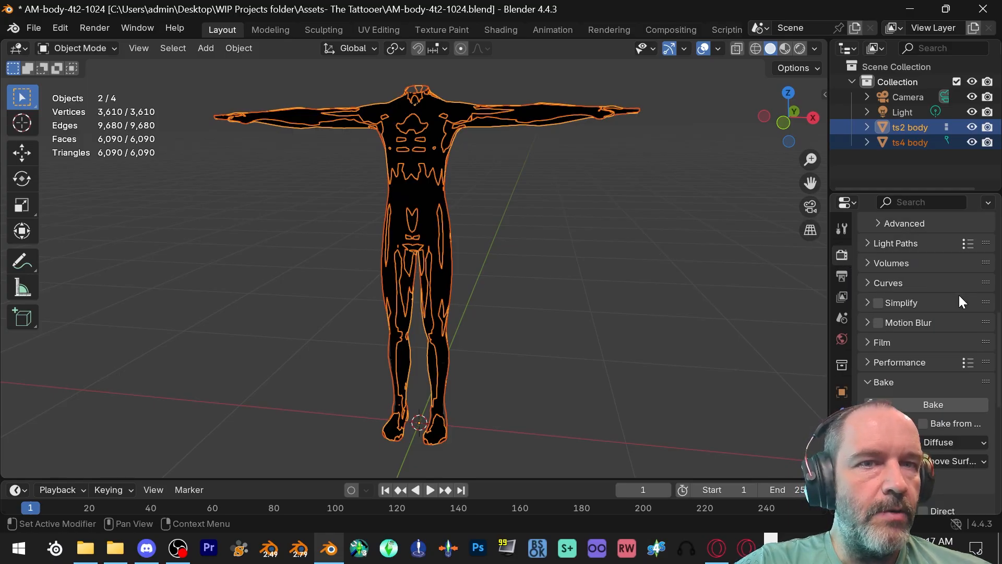
scroll(959, 295, "down", 3)
left_click(922, 341)
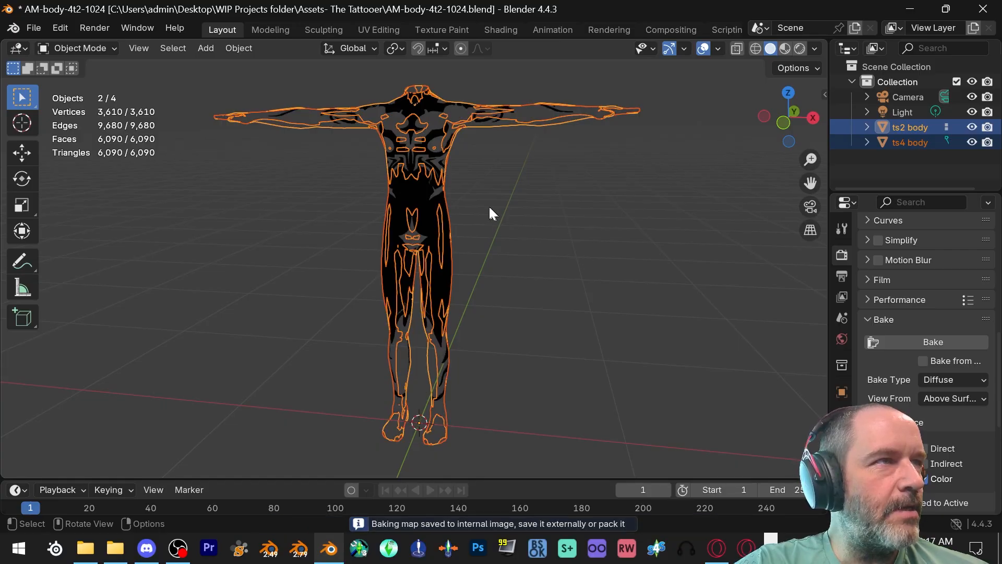
- Display the Opress bake, Baking1024, in the Image Editor in place of the 3D viewport
left_click(20, 49)
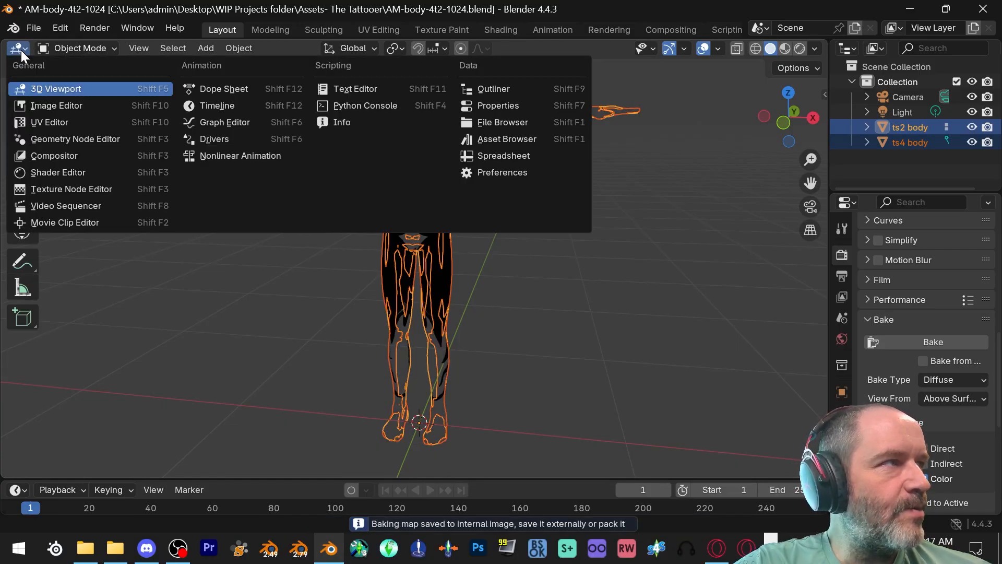
left_click(55, 105)
left_click(349, 48)
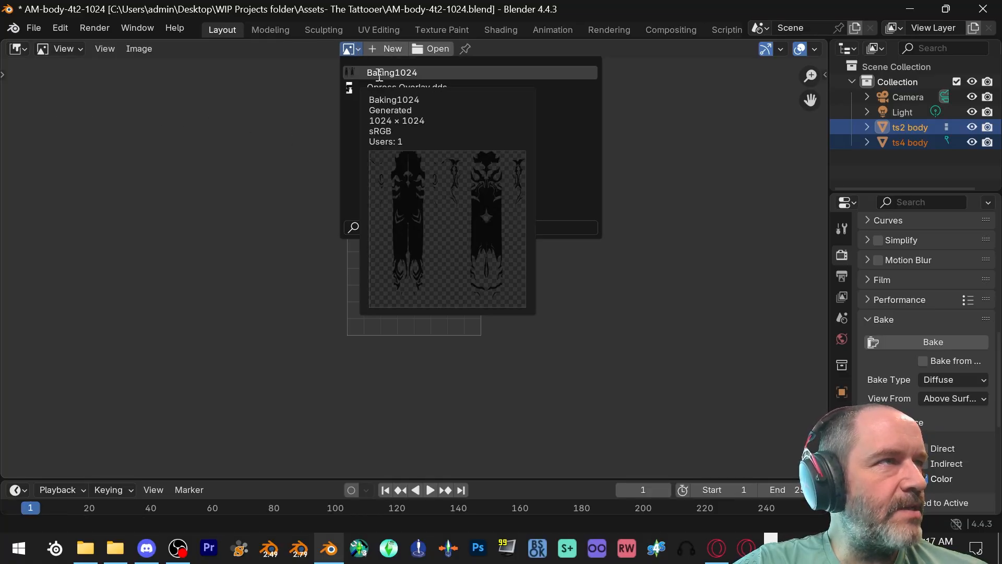
left_click(380, 74)
scroll(477, 221, "down", 1)
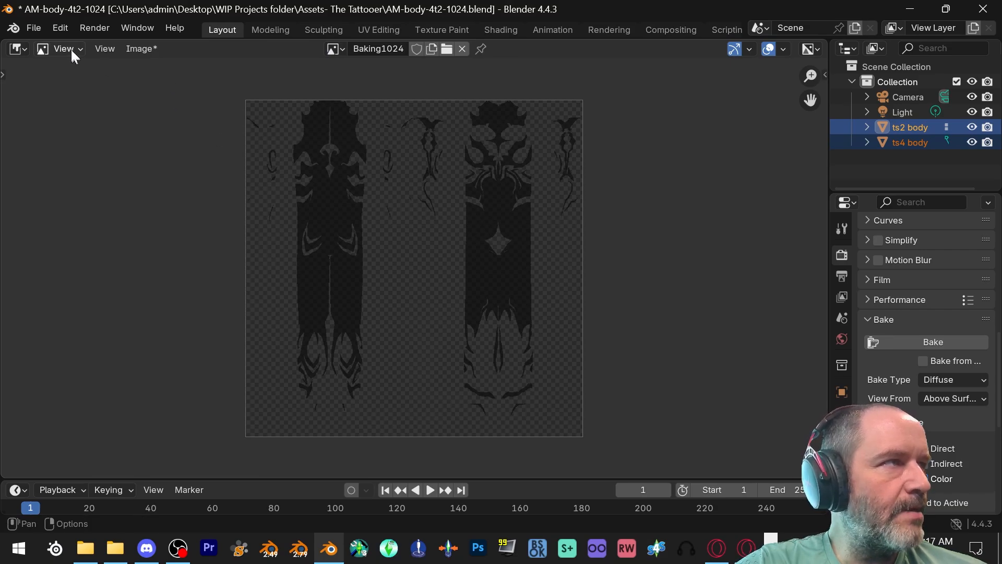
left_click(35, 26)
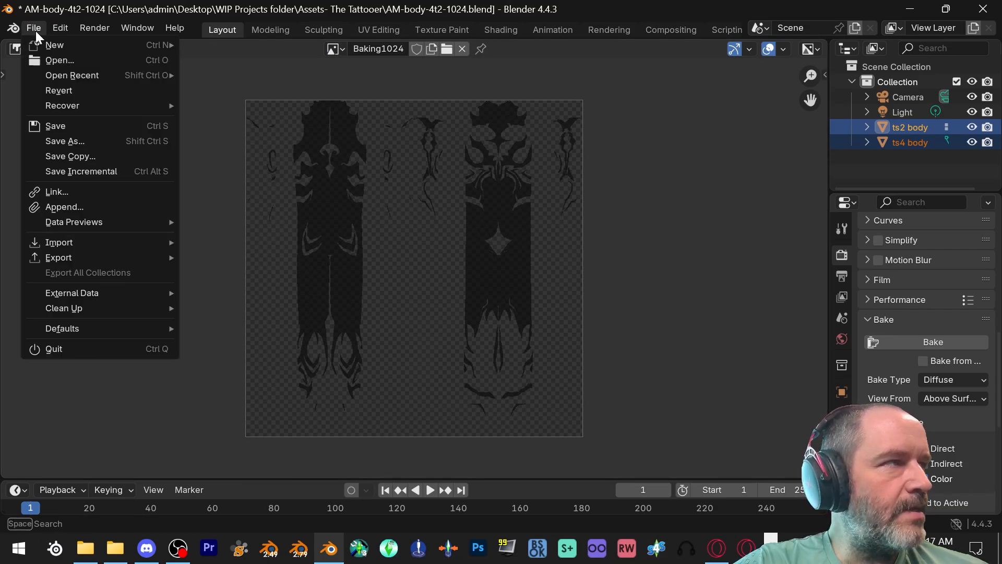
left_click(67, 140)
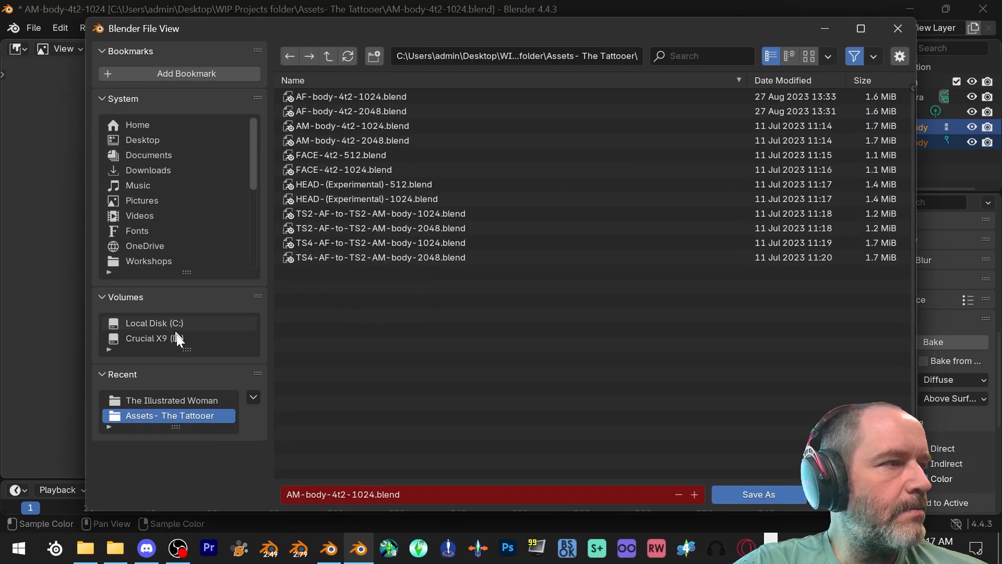
left_click(183, 400)
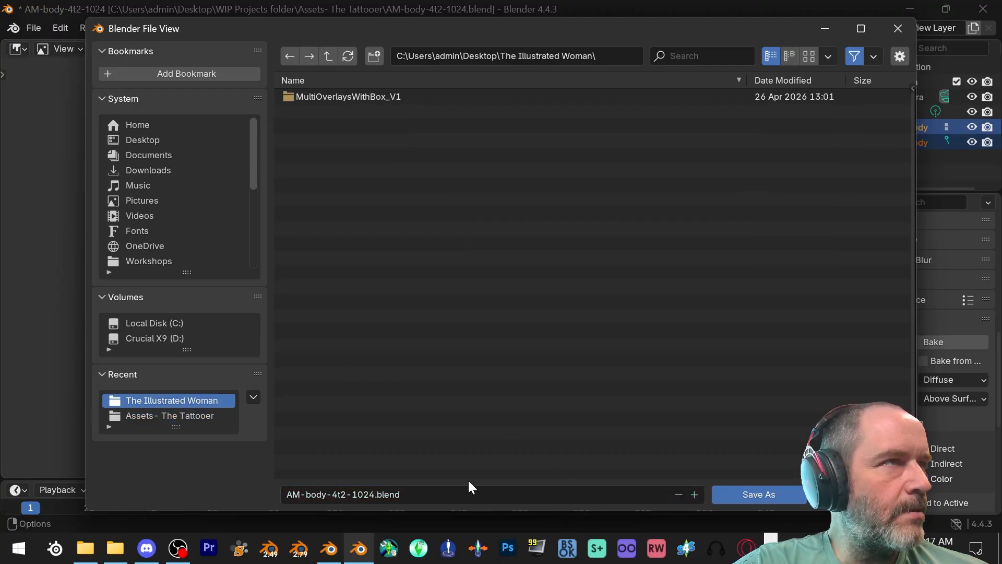
left_click(767, 495)
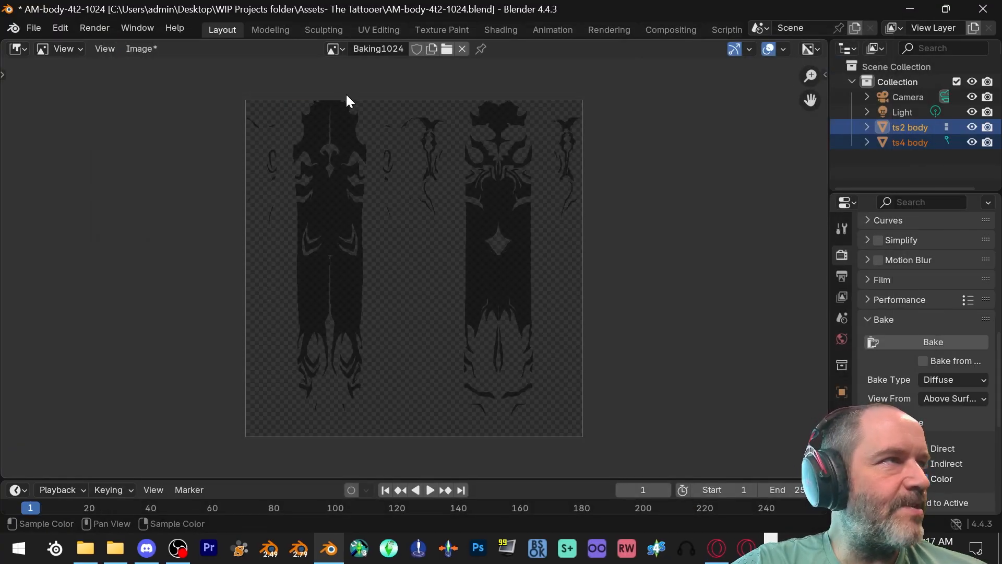
- Save the baked Opress image as a PNG named Opress Body in The Illustrated Woman folder
left_click(132, 47)
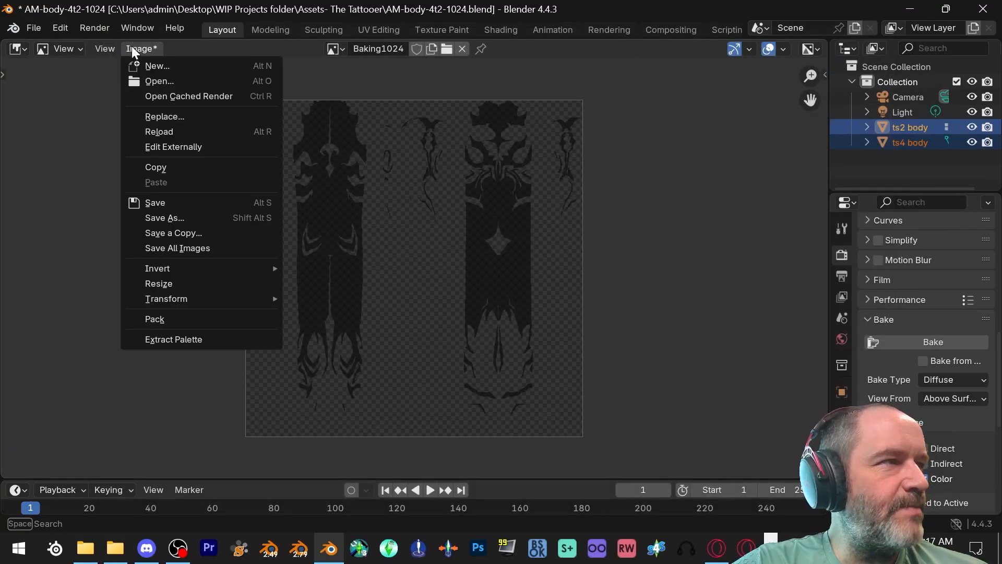
left_click(186, 217)
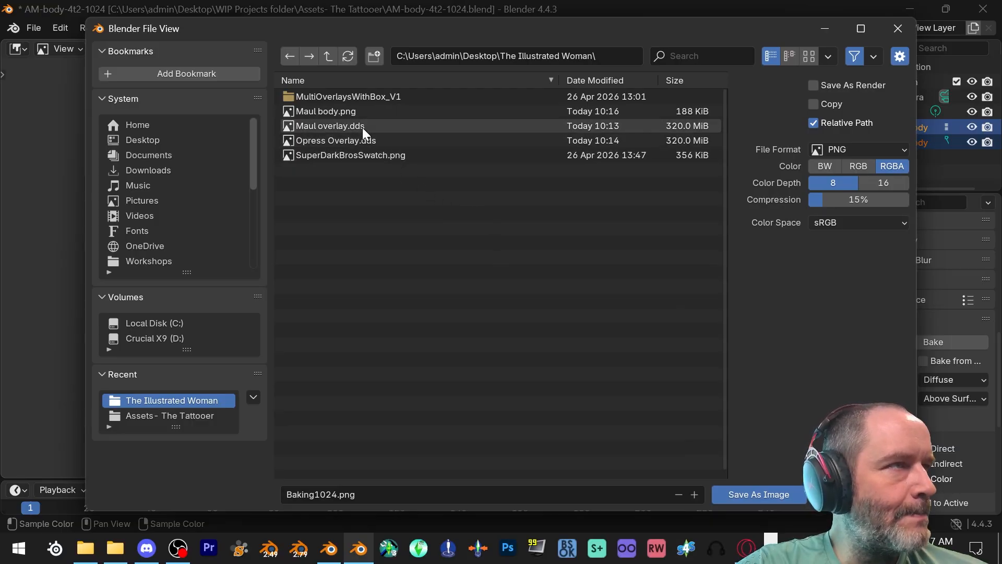
left_click(361, 494)
type("Opress")
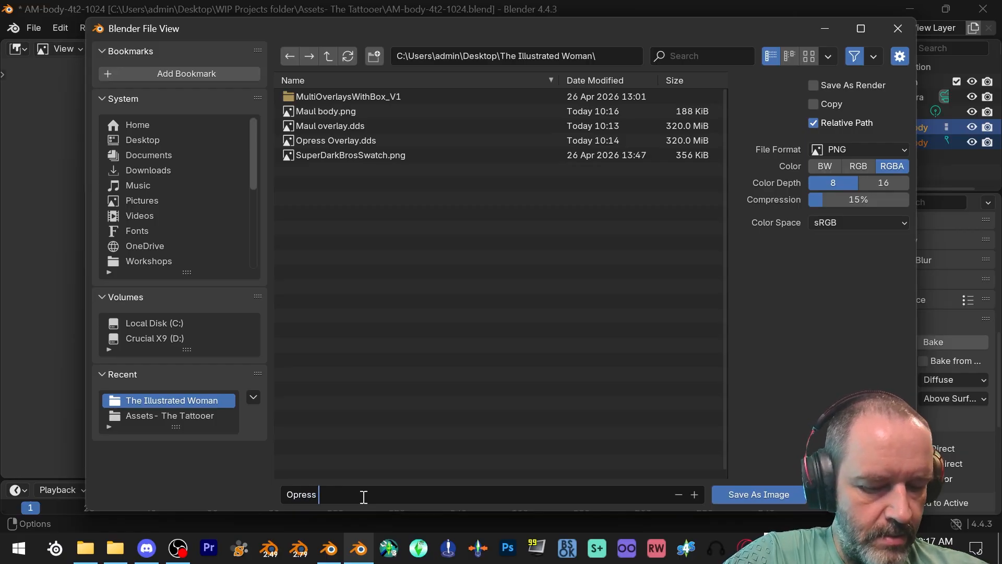
type(" Body")
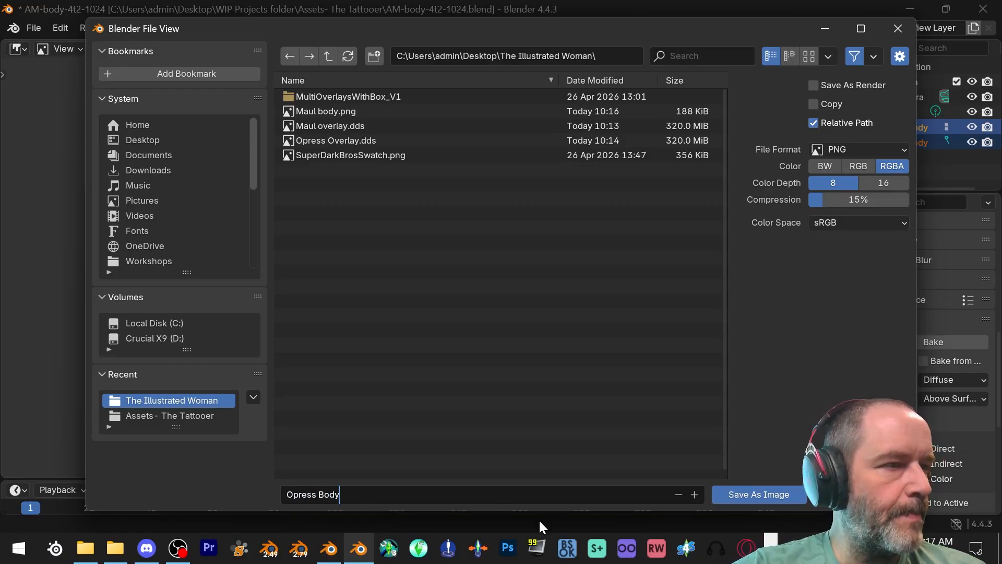
left_click(775, 495)
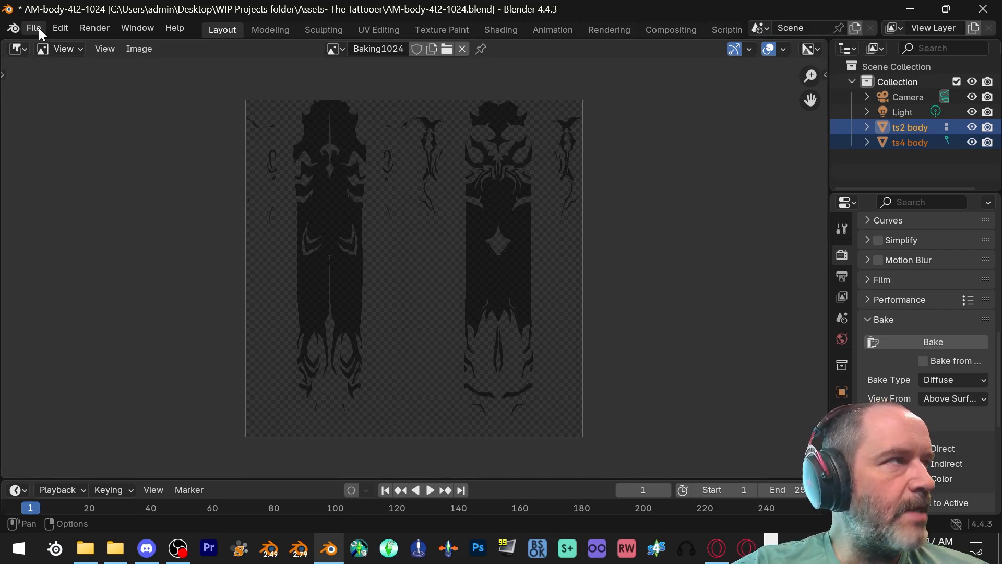
- Start a new General file without saving the body scene, and open FACE-4t2-512.blend from the Assets- The Tattooer folder
left_click(34, 28)
mouse_move(86, 44)
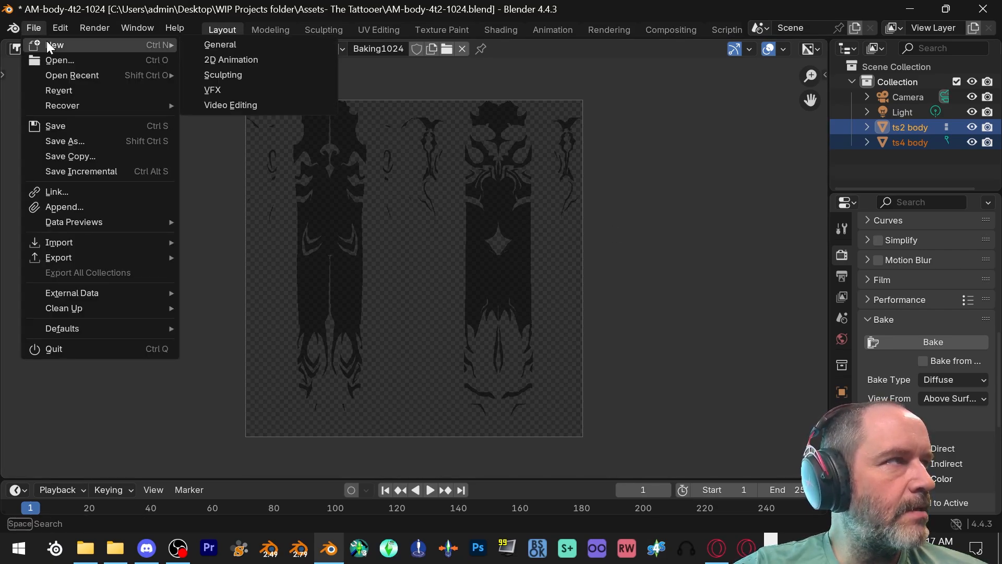
left_click(202, 44)
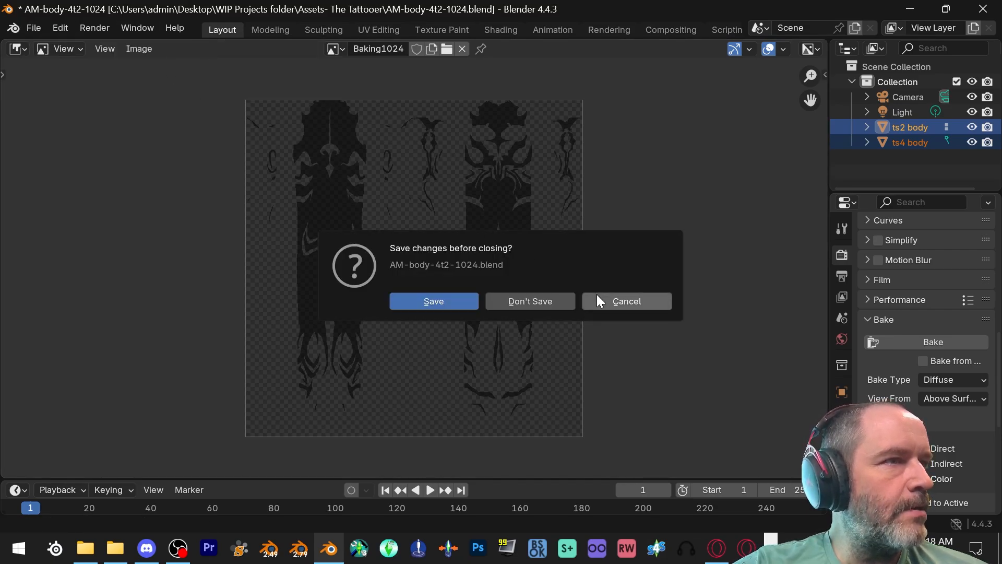
left_click(543, 299)
left_click(37, 29)
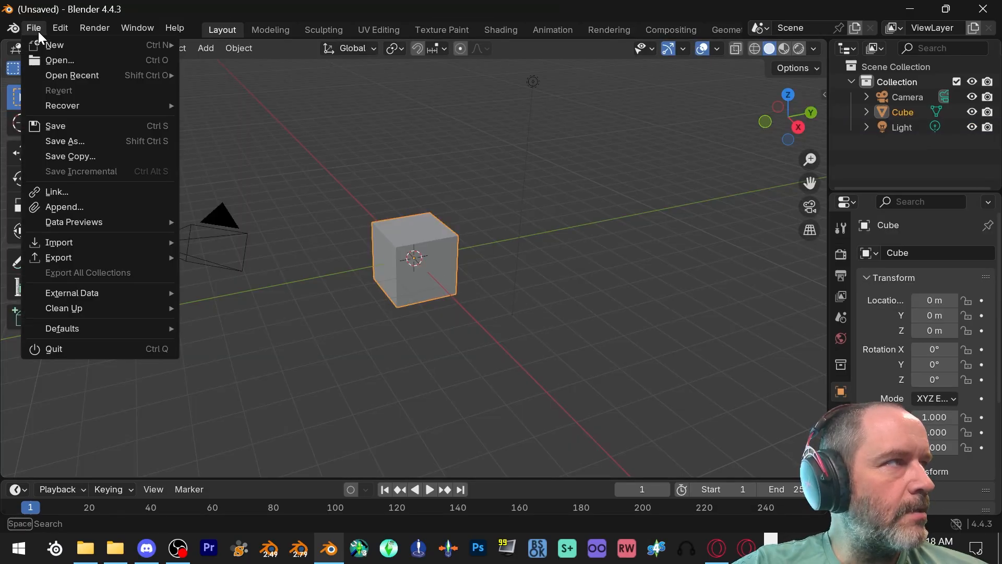
left_click(61, 60)
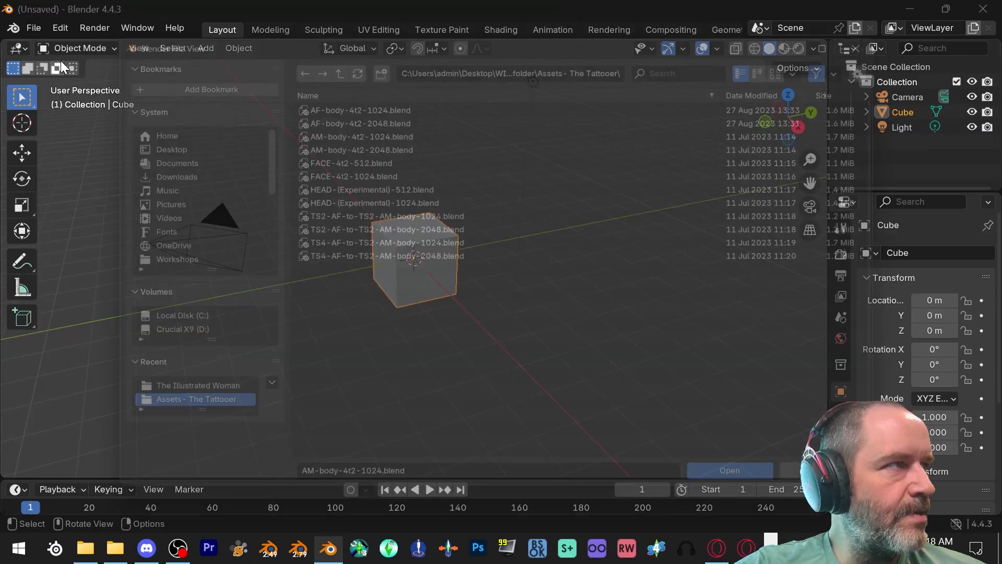
double_click(366, 155)
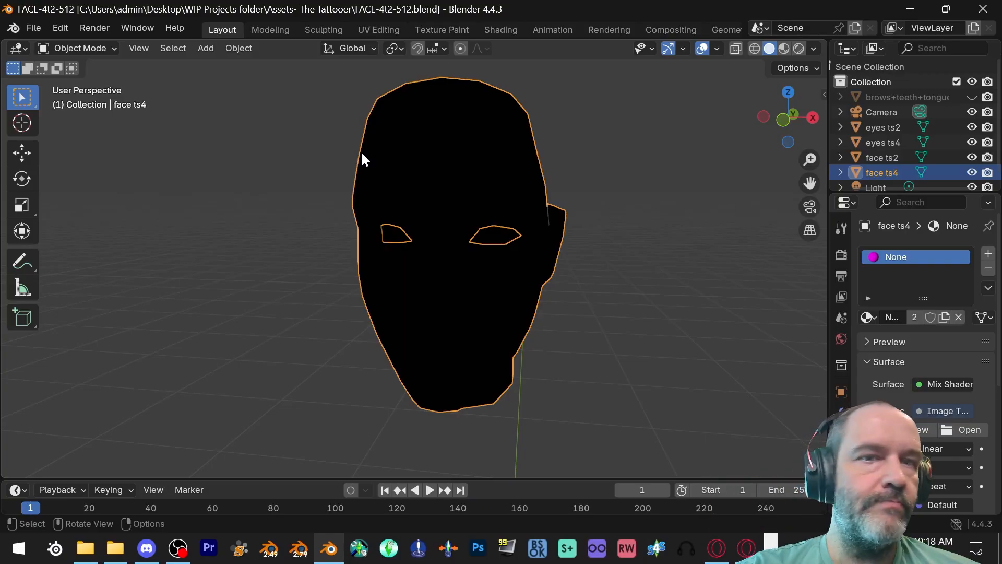
- Load Maul overlay.dds from The Illustrated Woman folder as the image texture of the face ts4 material
left_click(959, 429)
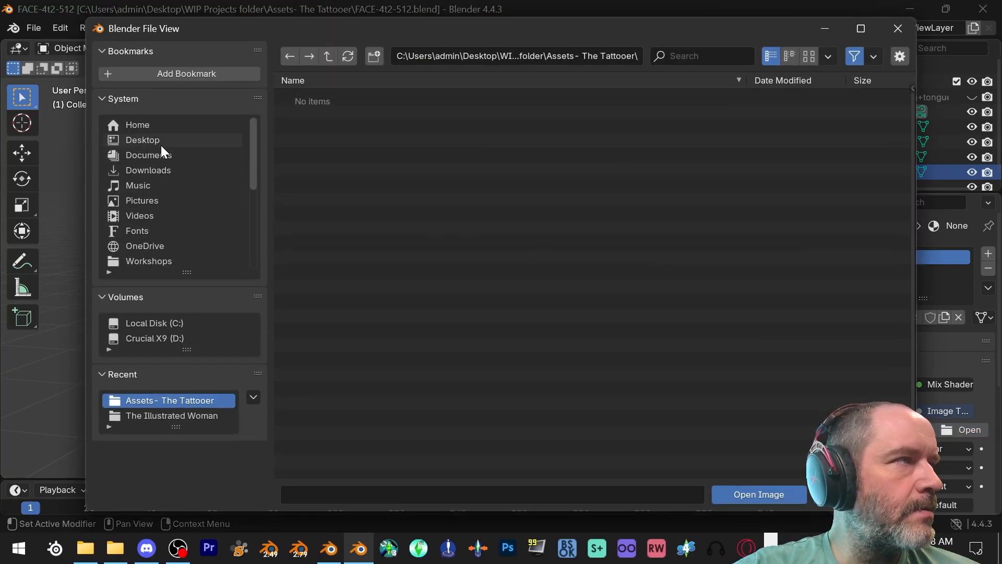
left_click(189, 417)
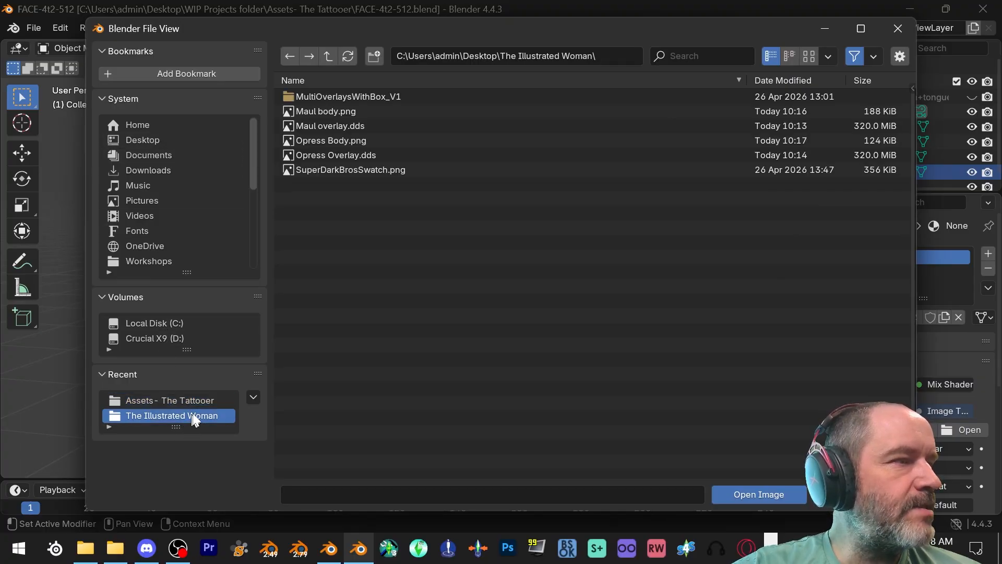
left_click(365, 125)
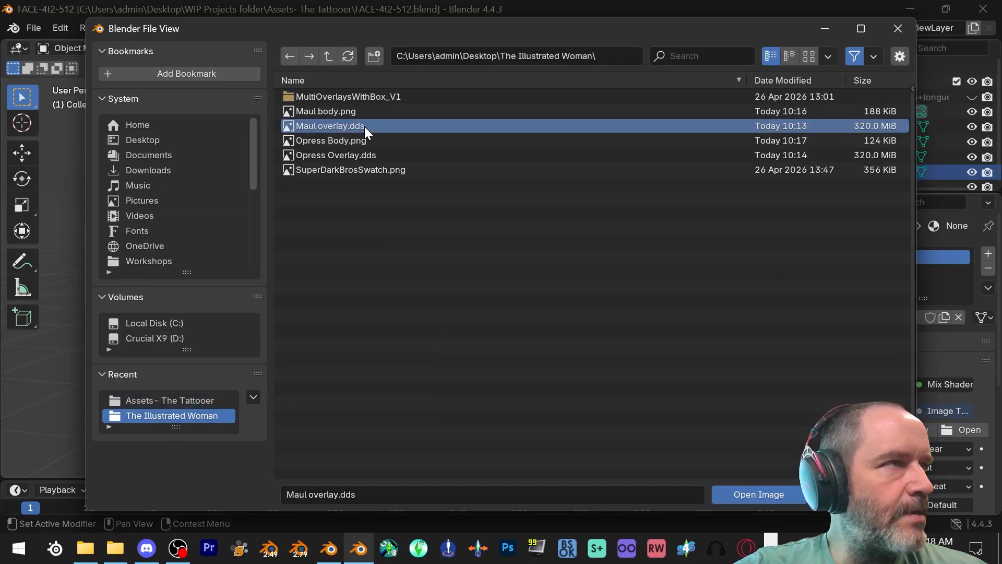
left_click(750, 490)
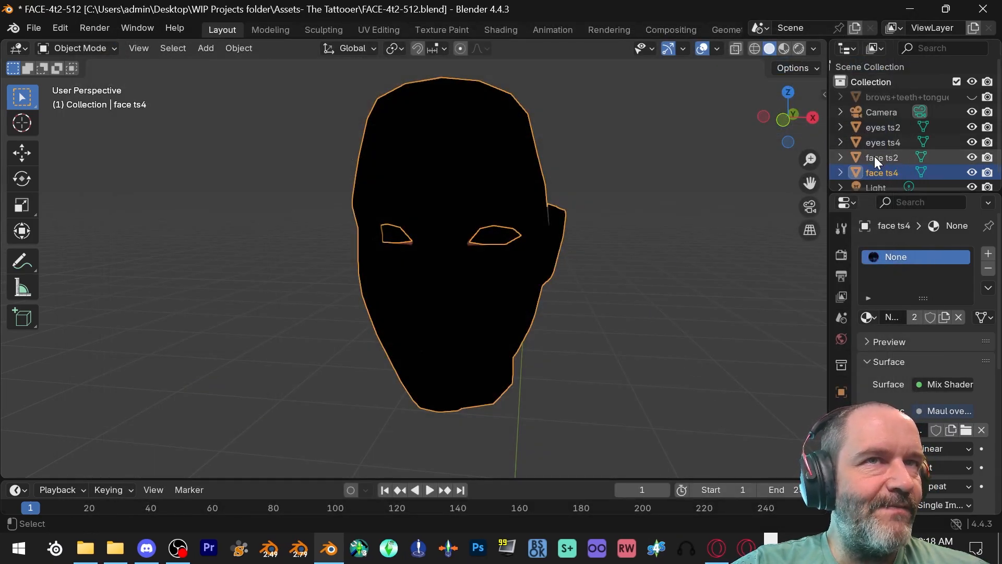
- Add face ts2 to the selection as the active object and bake the Maul tattoo's Diffuse map onto it
left_click(875, 155, "ctrl")
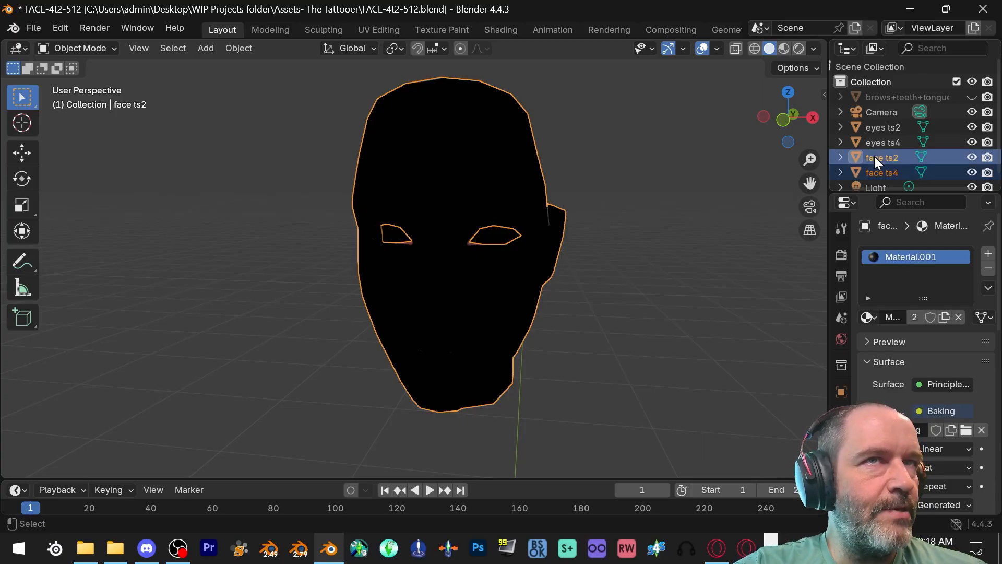
left_click(838, 255)
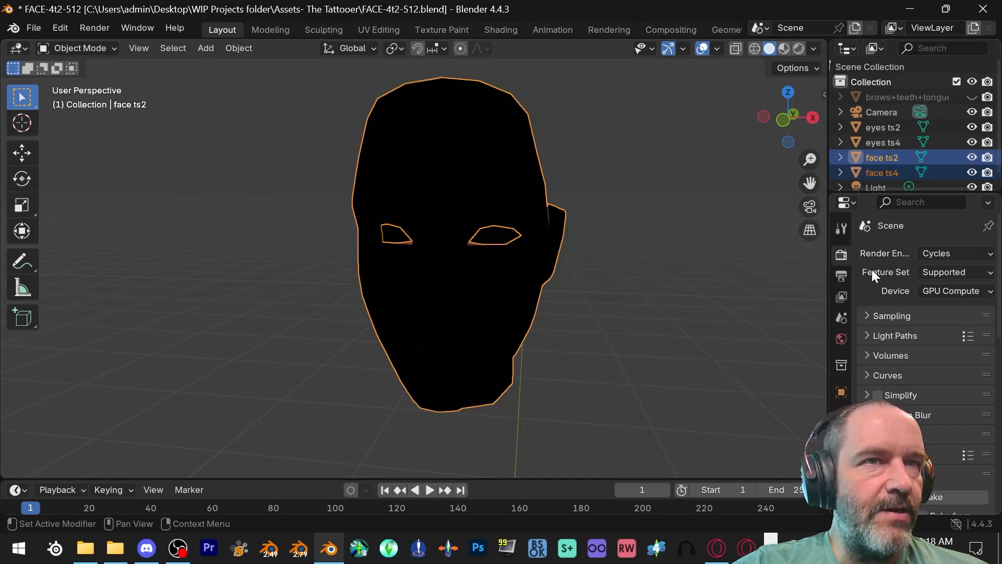
scroll(944, 290, "down", 5)
scroll(935, 292, "down", 1)
left_click(906, 343)
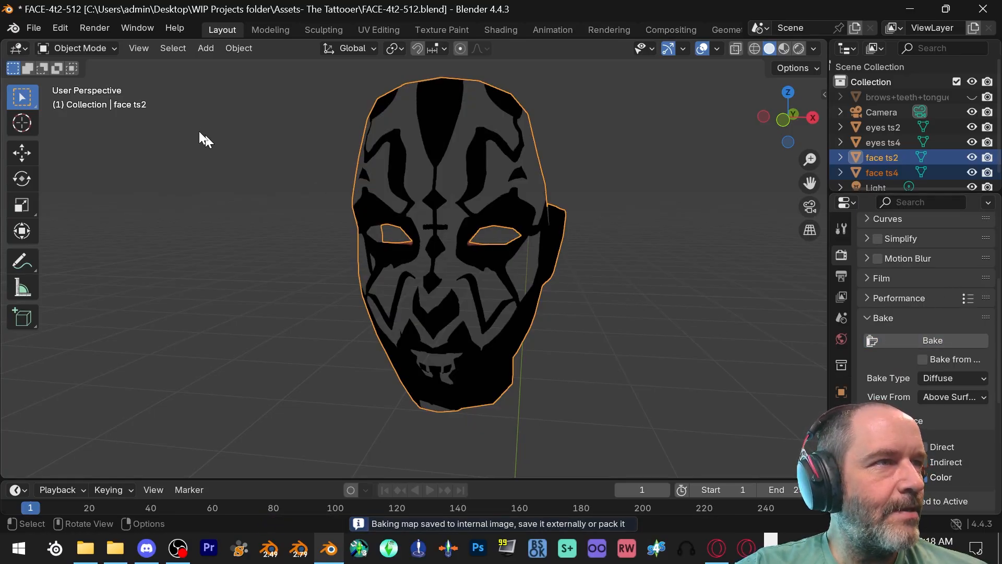
- Display the Maul face bake, the Baking image, in the Image Editor in place of the 3D viewport
left_click(23, 47)
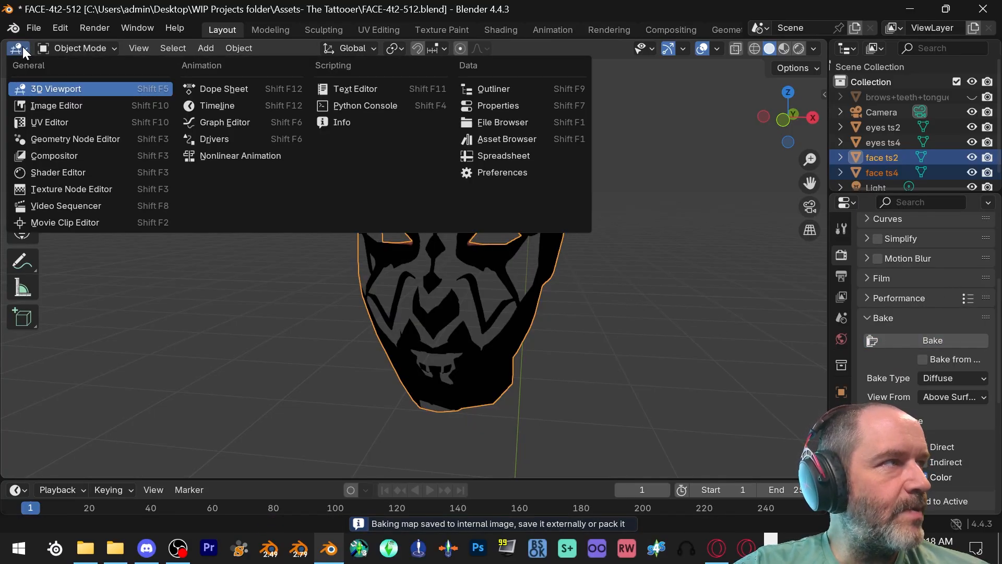
left_click(58, 107)
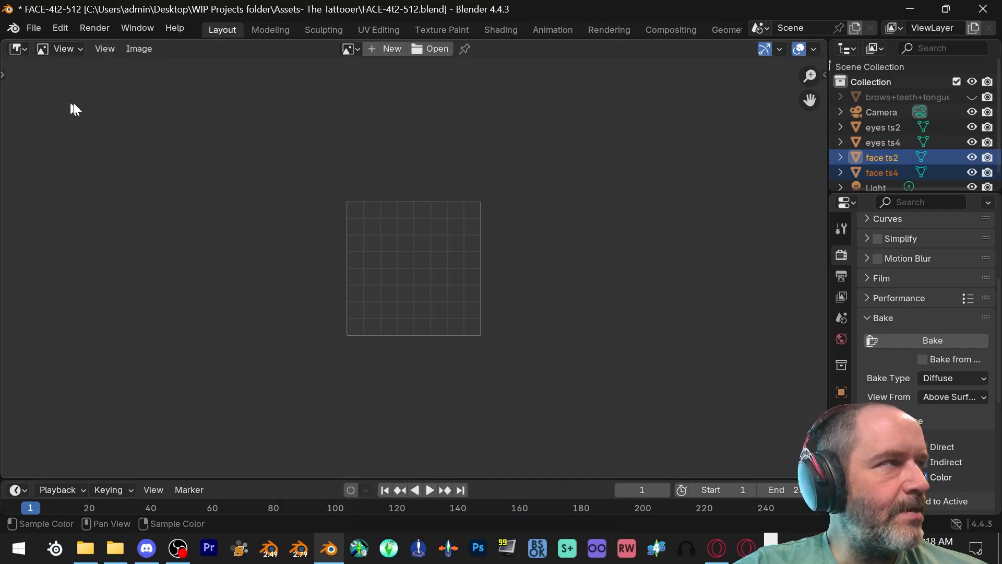
left_click(357, 48)
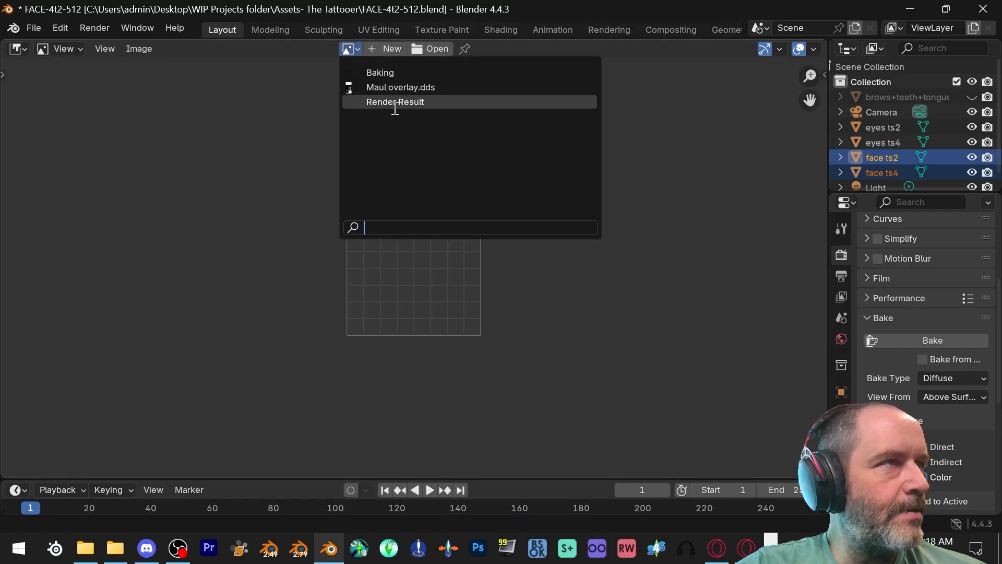
left_click(386, 72)
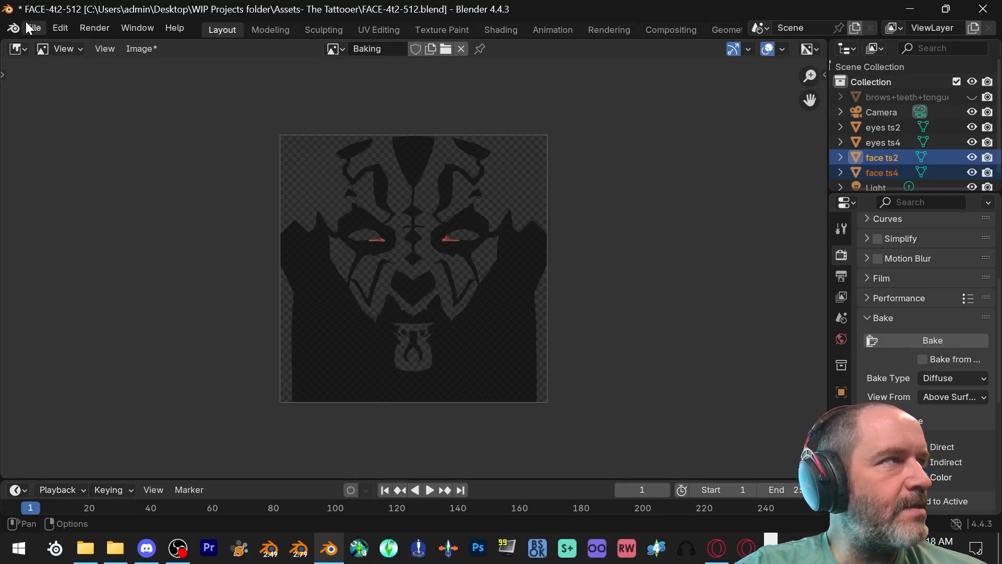
- Save the baked face image as a PNG named Maul Face in The Illustrated Woman folder
left_click(146, 50)
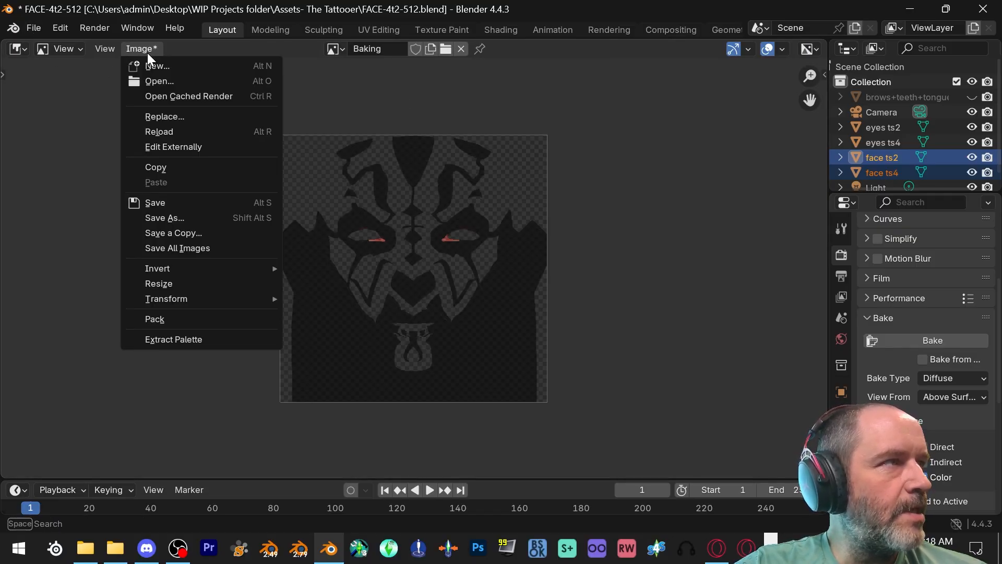
left_click(199, 217)
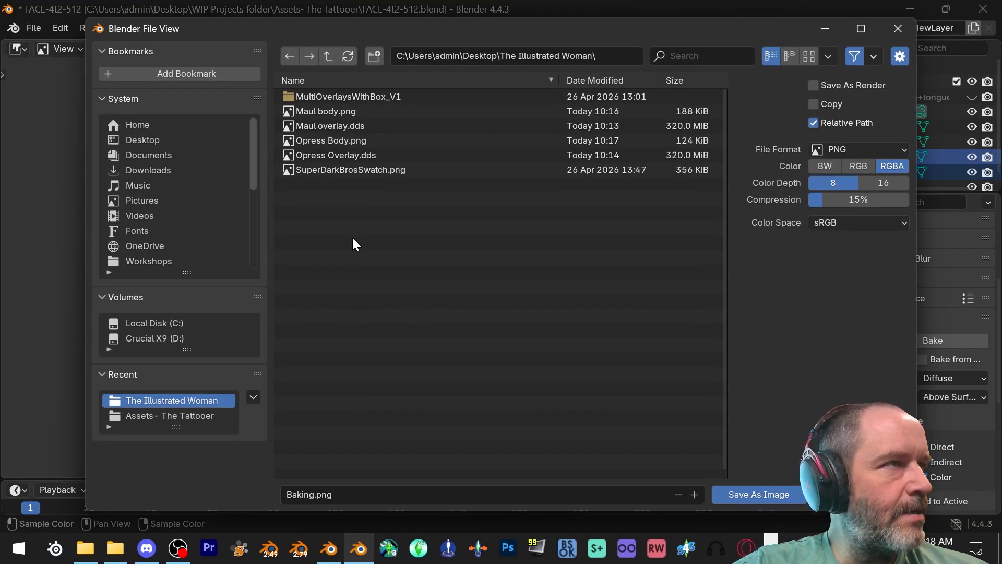
left_click(321, 495)
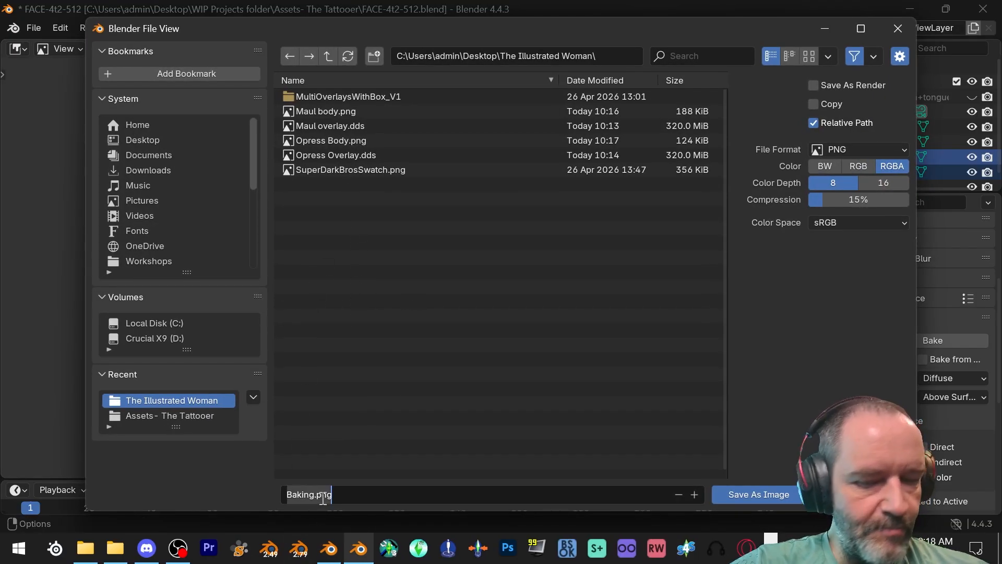
key("BackSpace")
type("M")
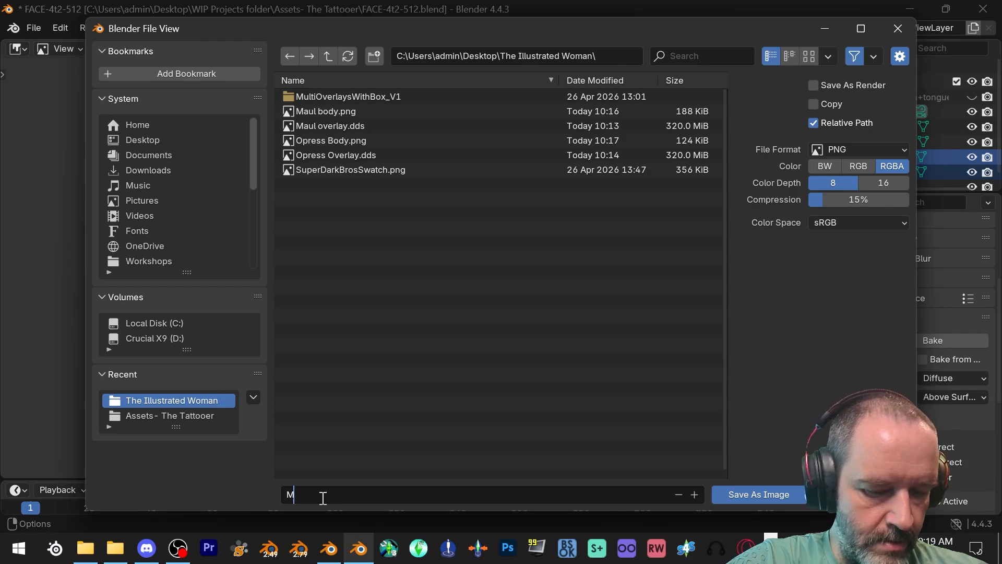
type("aul Face")
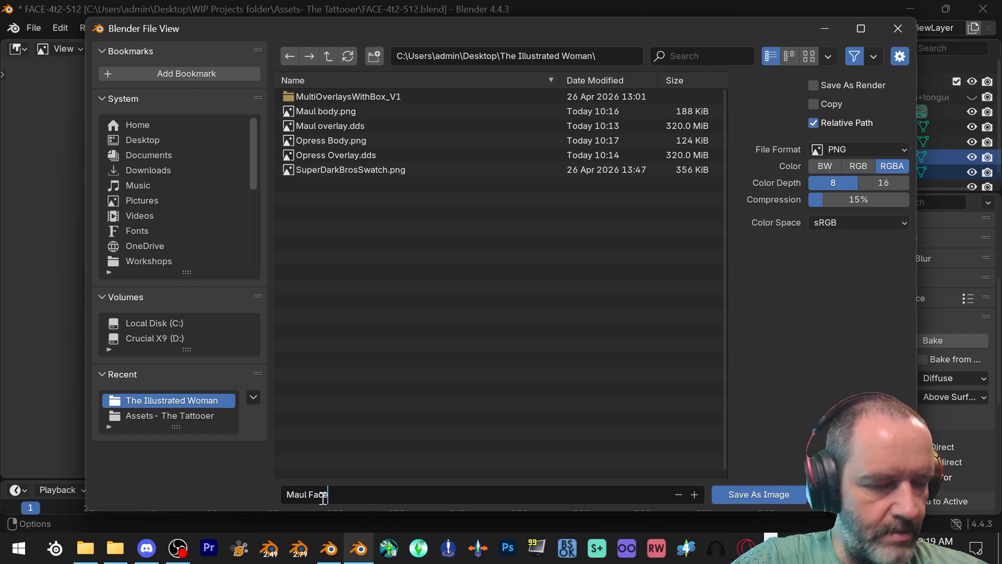
left_click(780, 493)
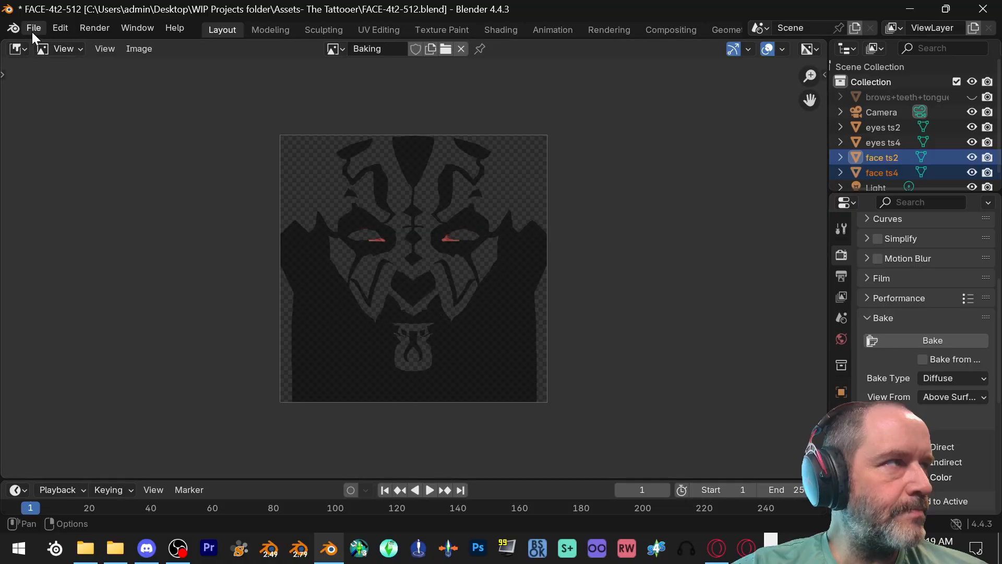
- Discard the Maul face scene for a new General file and reopen a clean FACE-4t2-512.blend
left_click(33, 30)
mouse_move(44, 44)
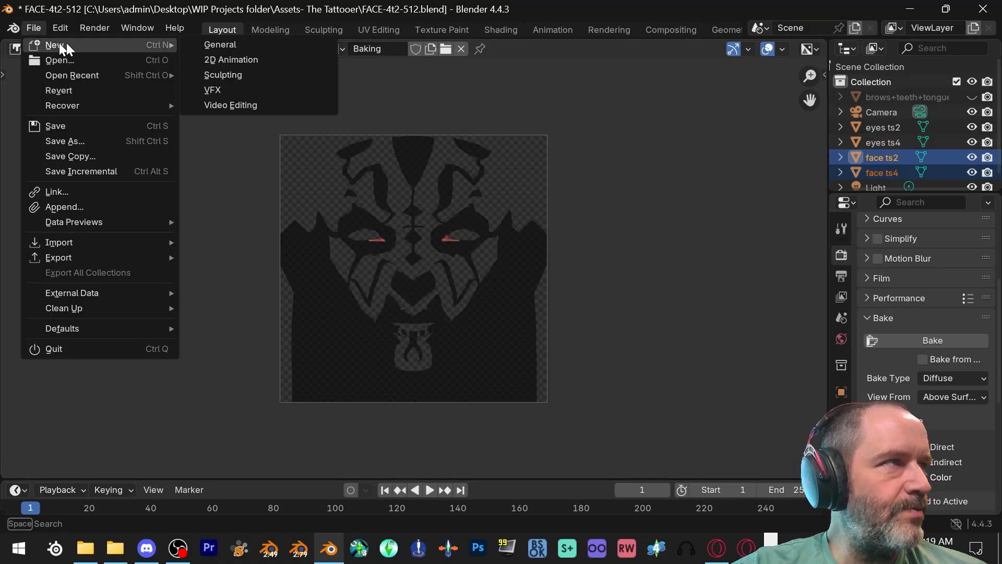
left_click(231, 45)
left_click(534, 293)
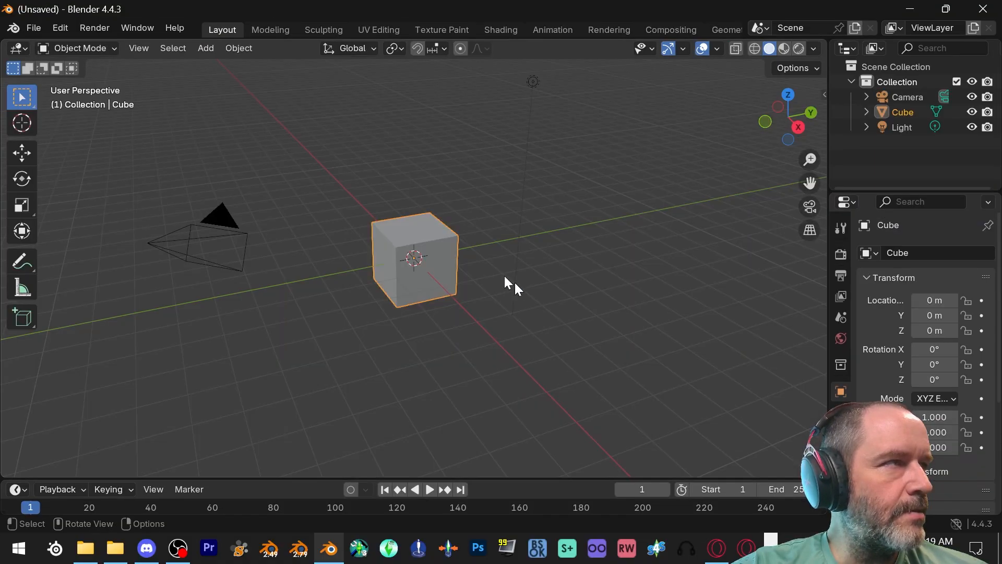
left_click(33, 30)
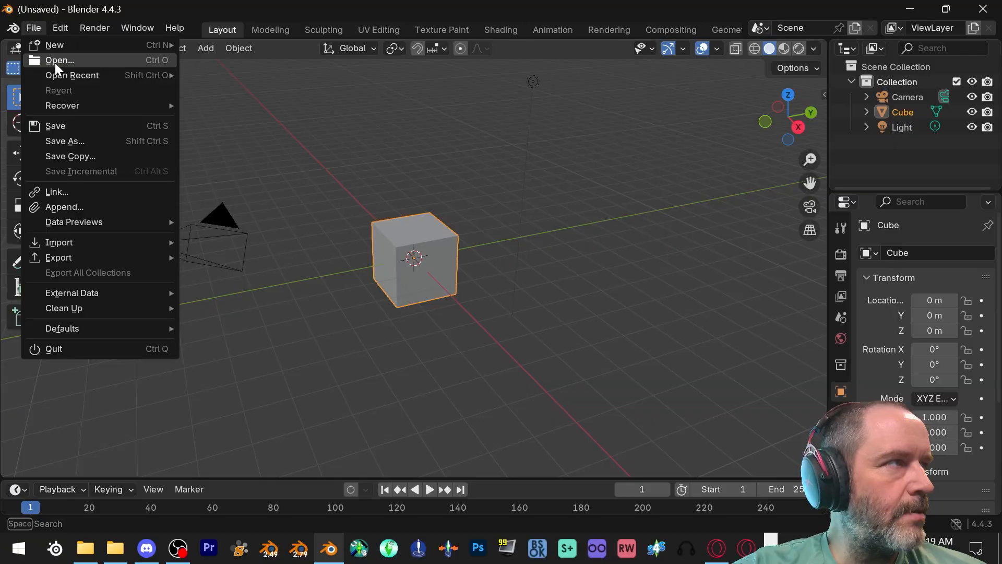
left_click(55, 61)
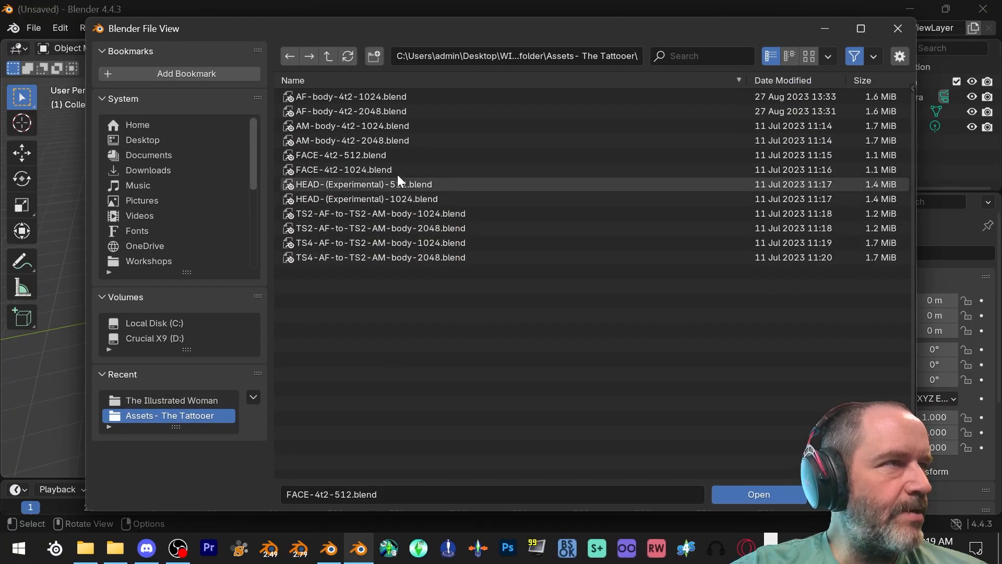
left_click(392, 155)
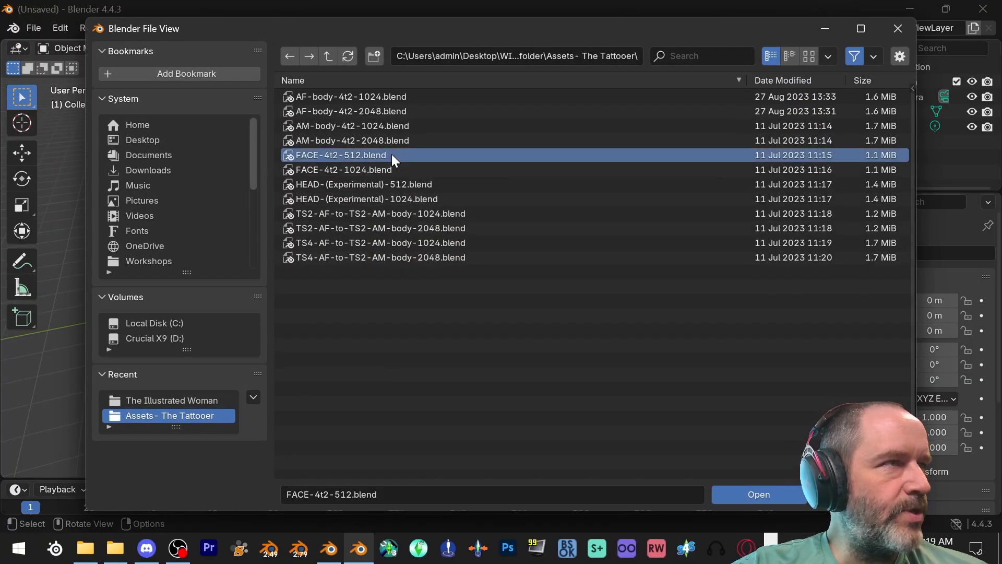
double_click(392, 155)
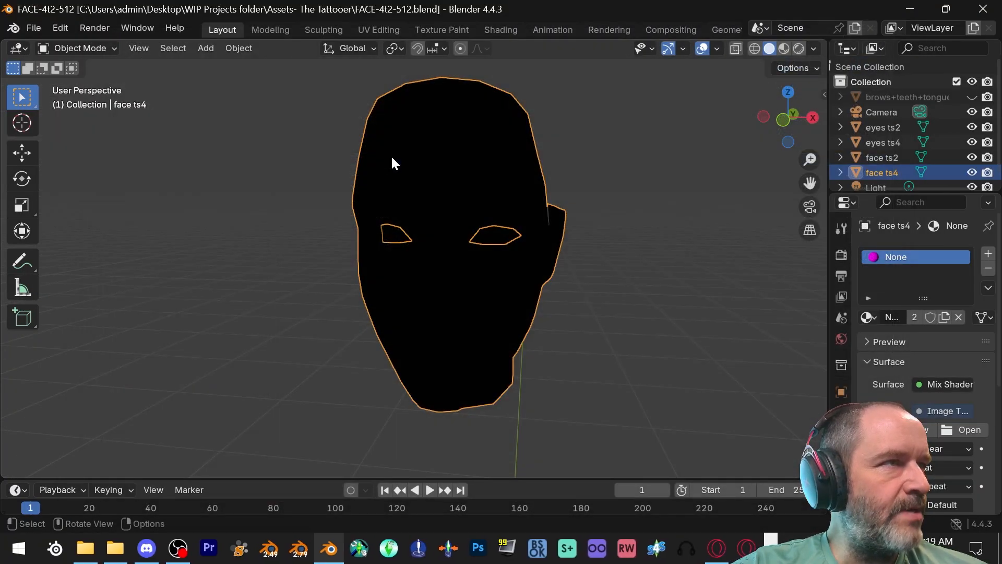
- Load Opress Overlay.dds from The Illustrated Woman folder as the image texture of the face ts4 material
left_click(953, 428)
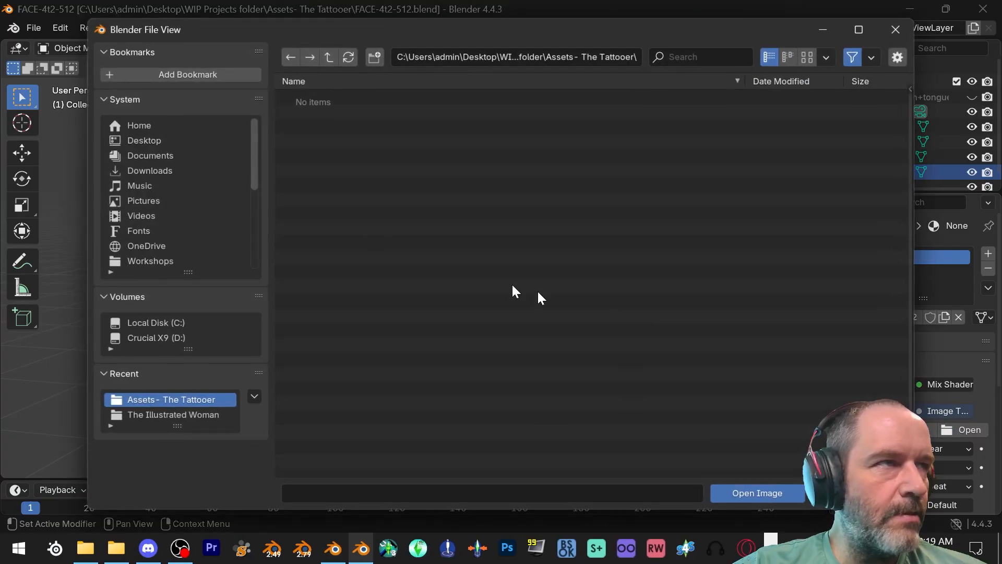
left_click(169, 415)
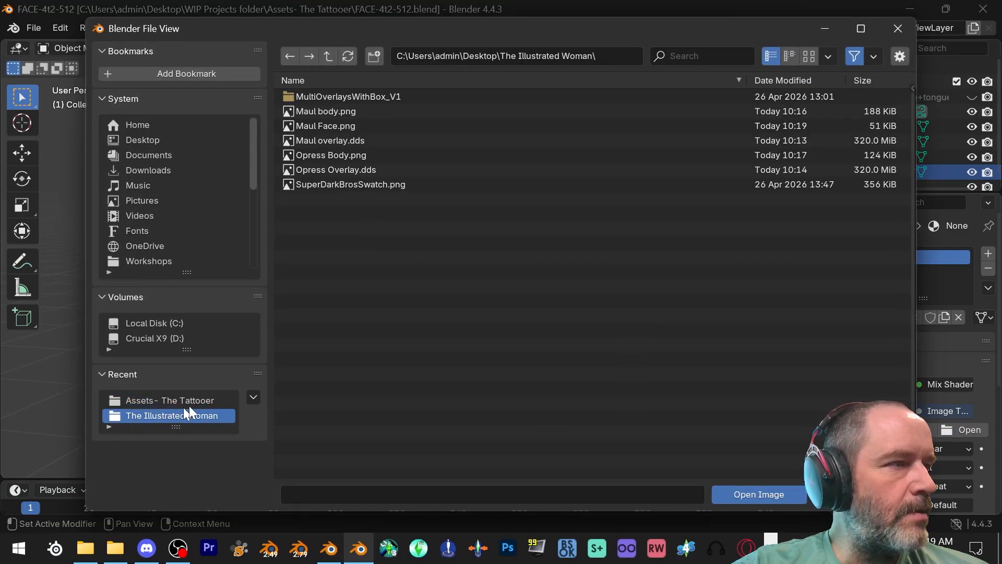
left_click(421, 165)
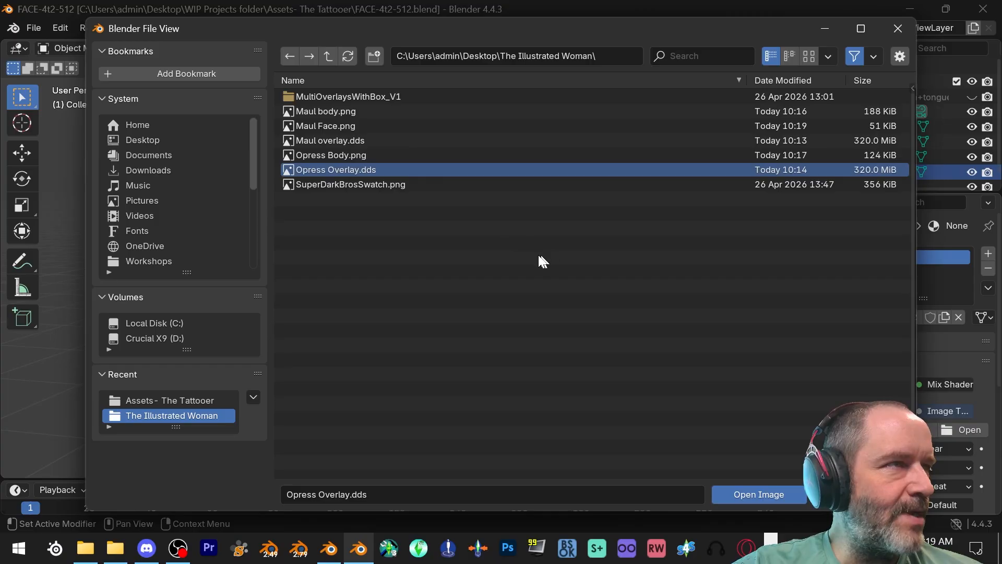
left_click(732, 489)
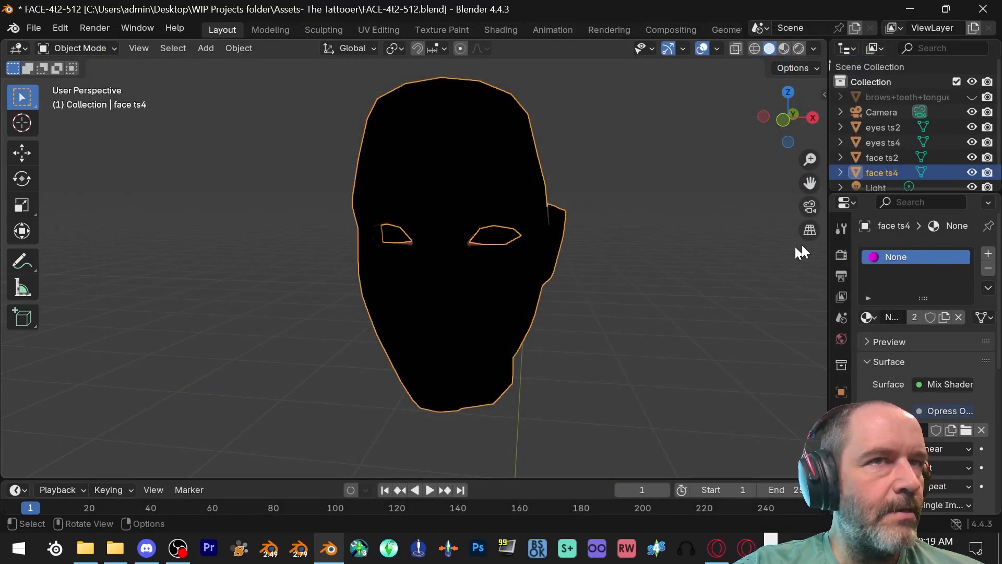
- Add face ts2 to the selection as the active object and bake the Opress tattoo's Diffuse map onto it
left_click(882, 159, "ctrl")
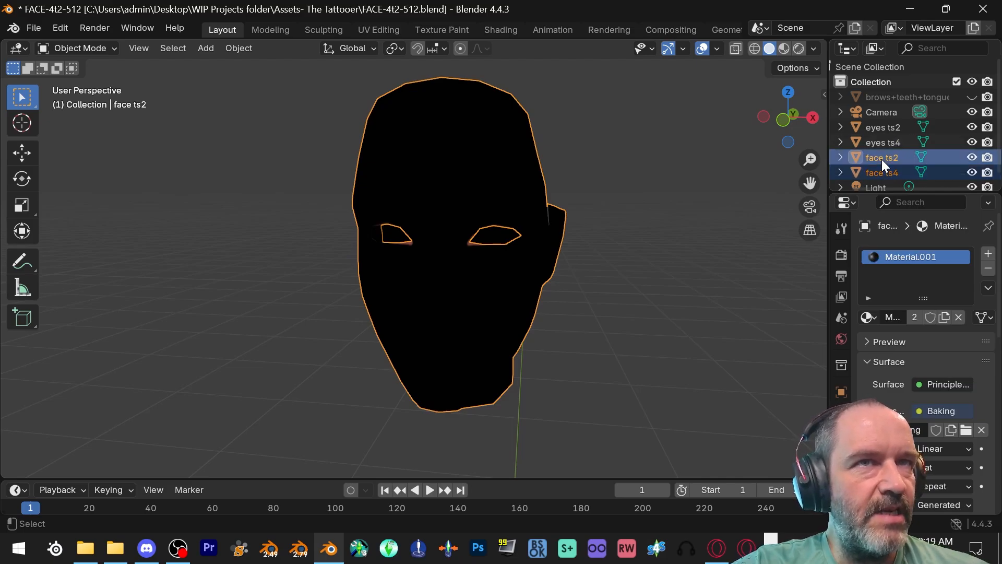
left_click(840, 255)
scroll(924, 311, "down", 4)
scroll(932, 306, "down", 5)
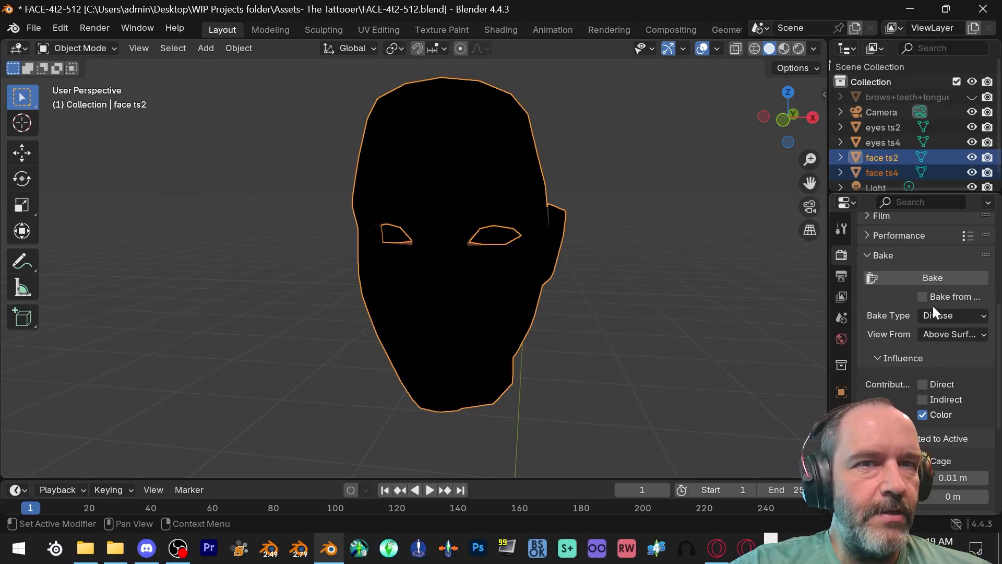
left_click(922, 279)
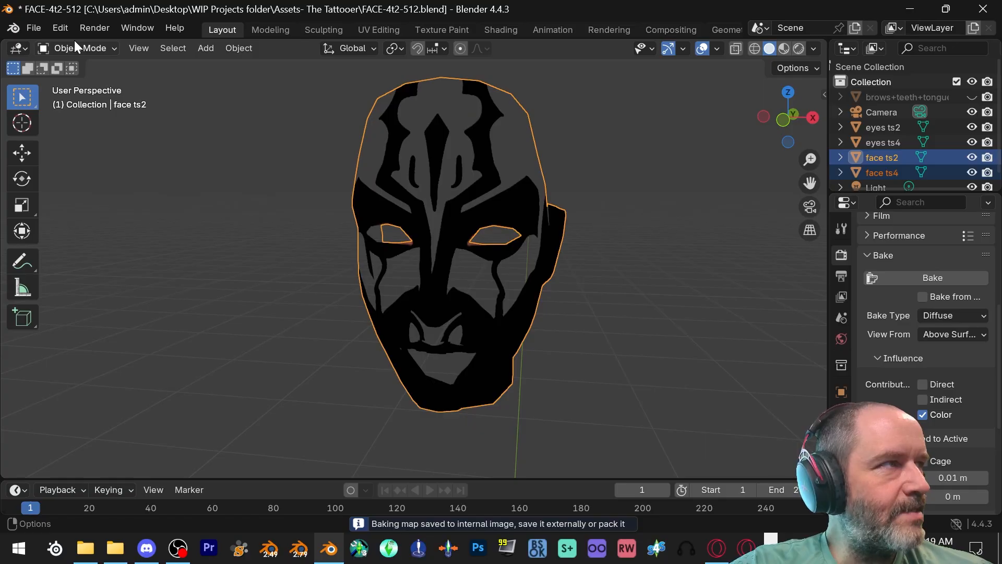
- Switch the 3D viewport to the Image Editor and display the Baking image
left_click(22, 49)
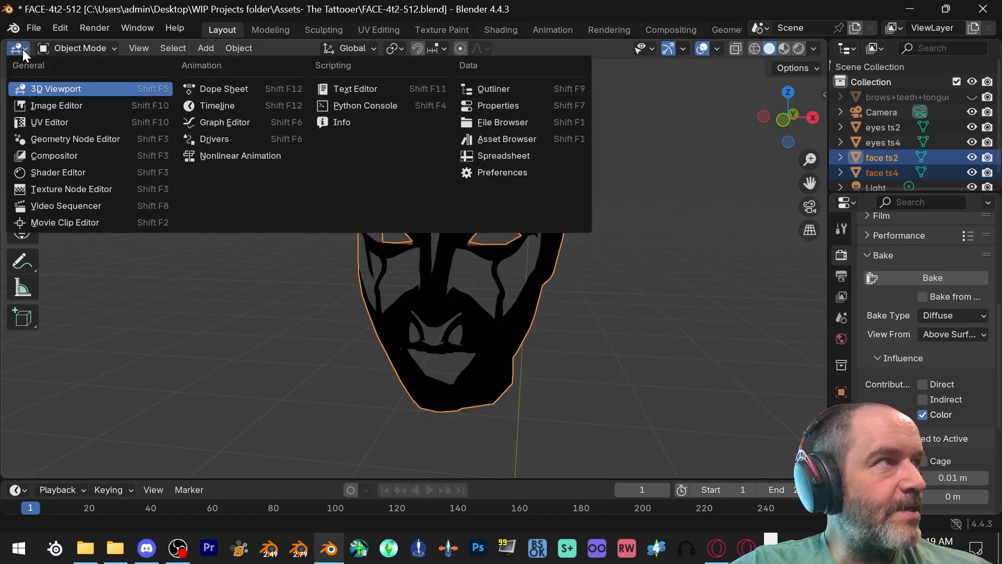
left_click(32, 106)
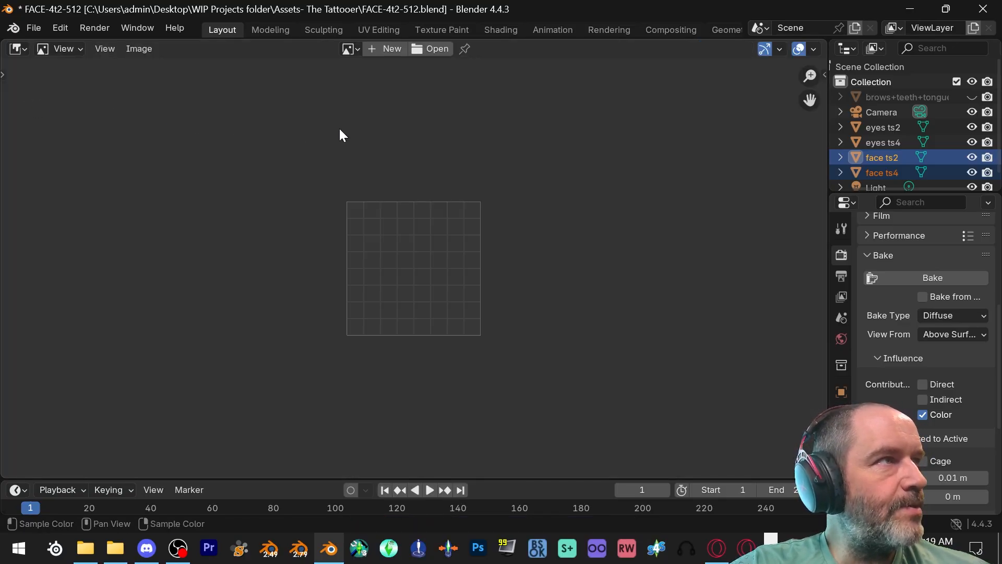
left_click(348, 48)
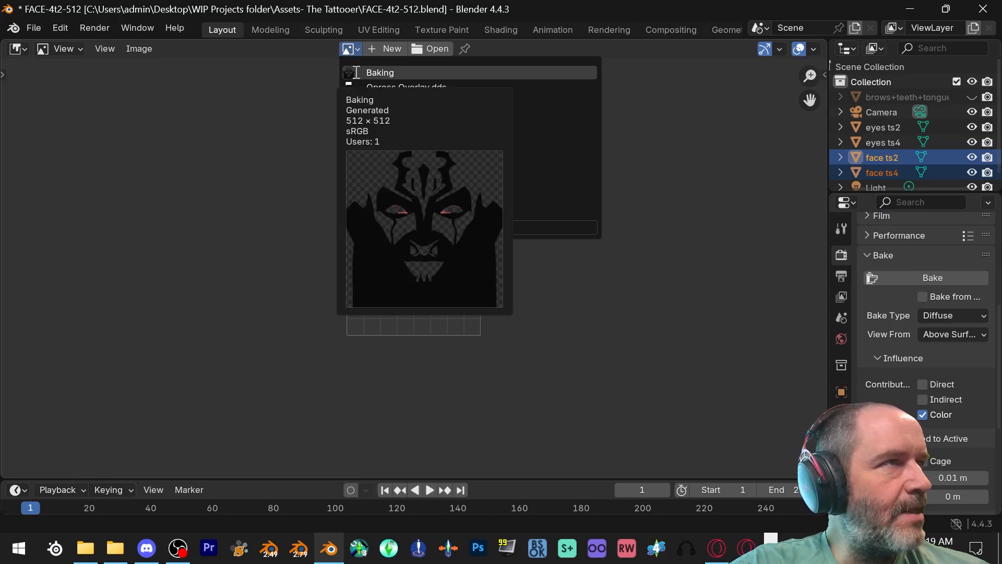
left_click(357, 73)
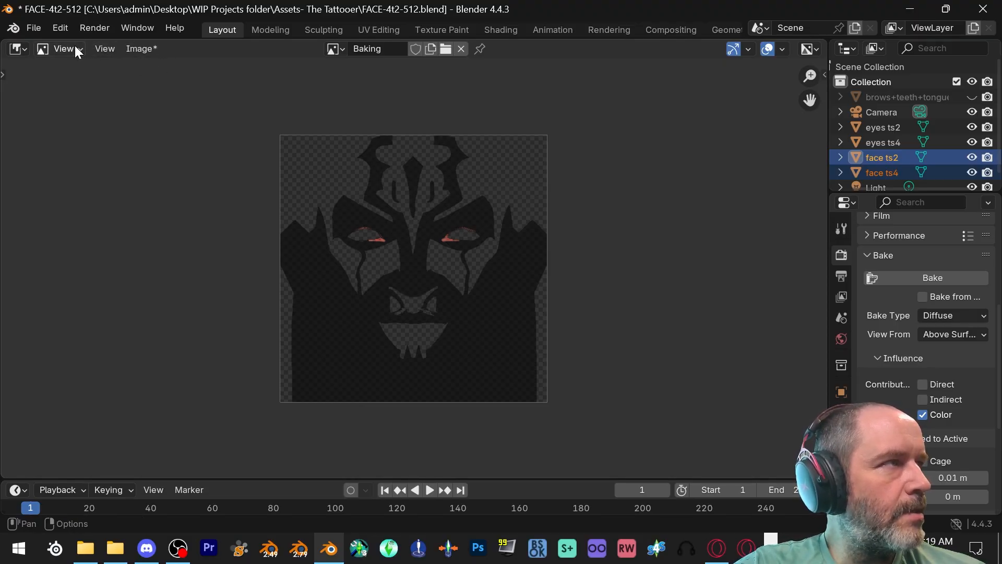
- Save the baked face image as Opress Face.png in The Illustrated Woman folder and close Blender
left_click(145, 49)
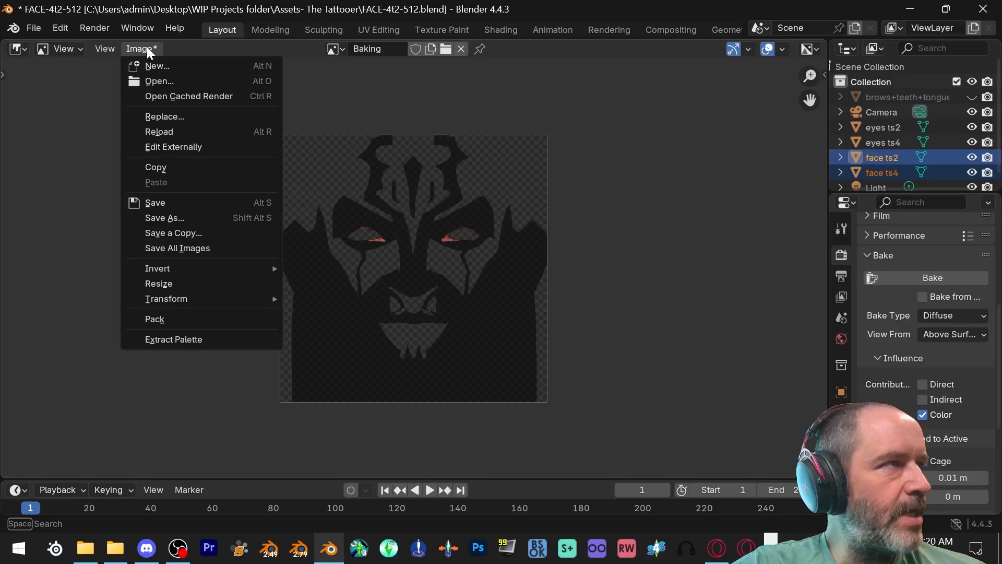
left_click(189, 218)
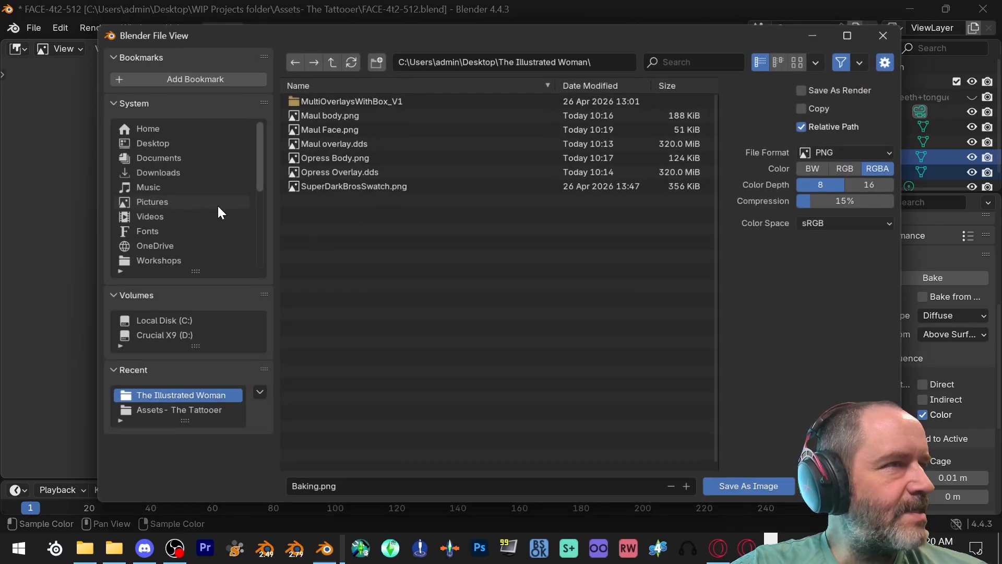
left_click(354, 494)
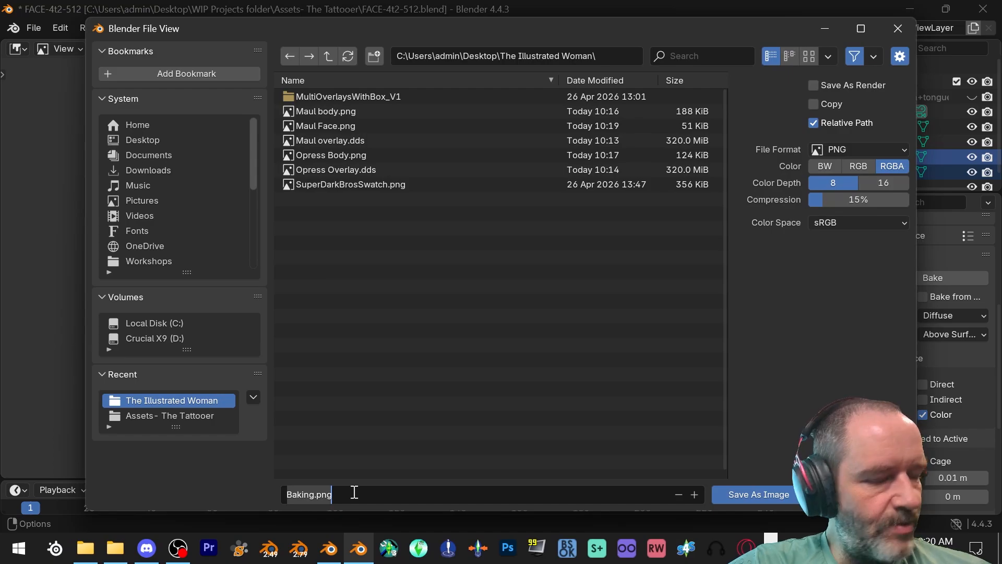
key("BackSpace")
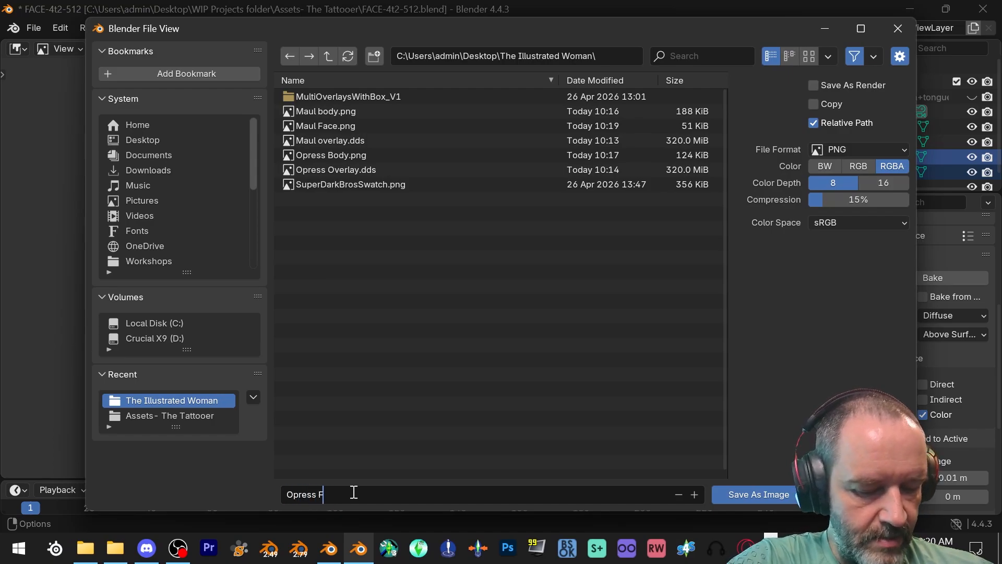
type("Opress Face.png")
left_click(782, 494)
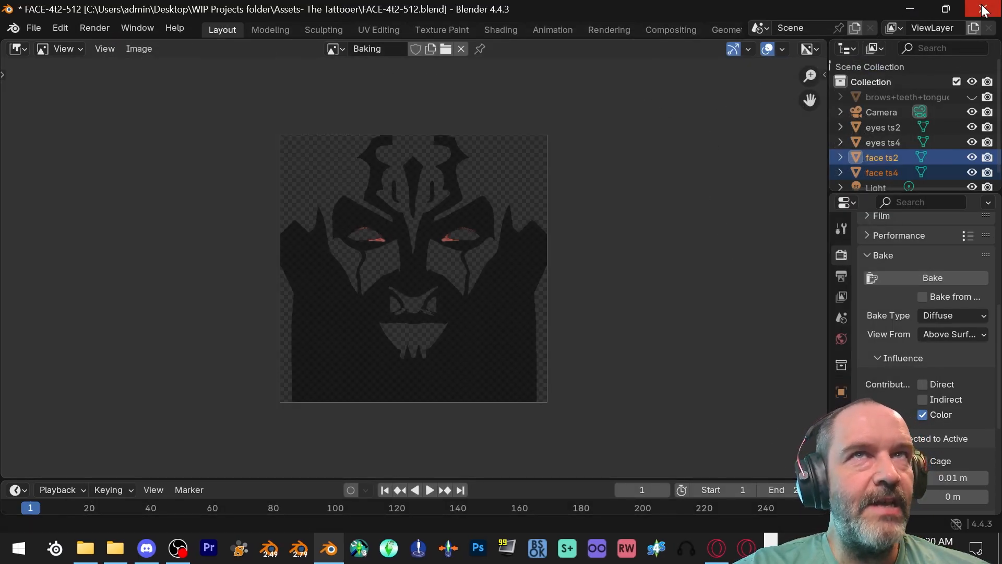
left_click(983, 9)
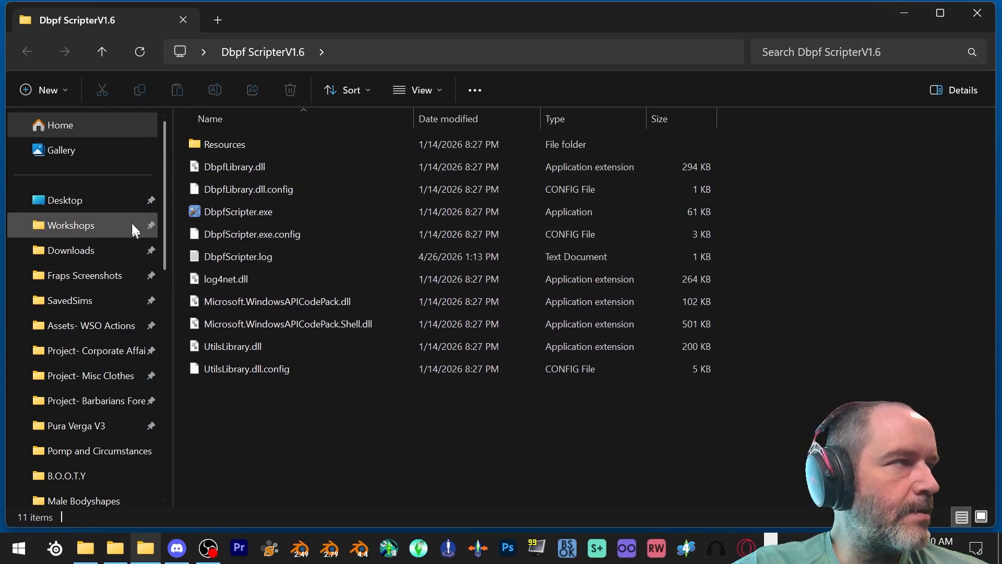
- In File Explorer, open the MultiOverlaysWithBox_V1 folder inside The Illustrated Woman folder on the Desktop
left_click(76, 203)
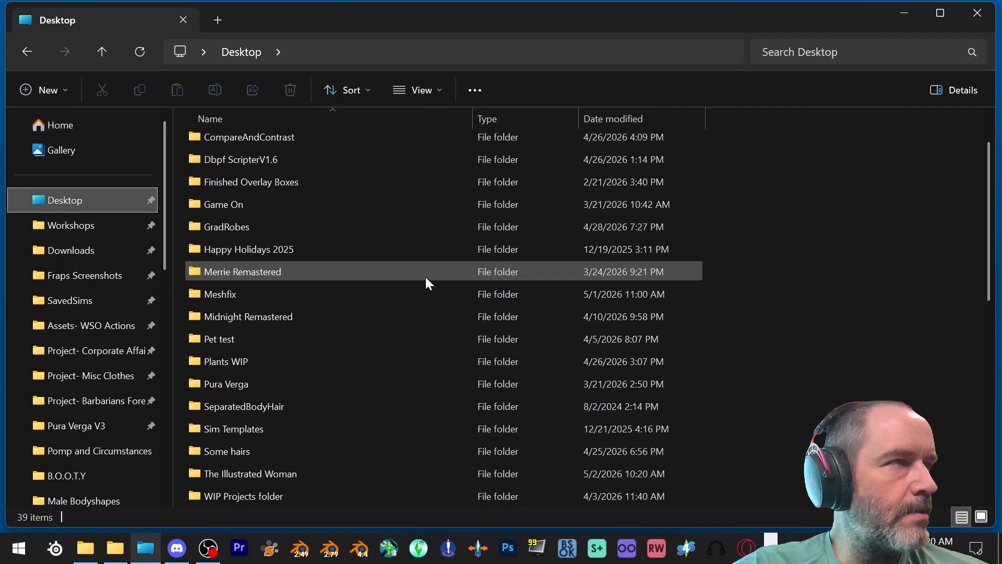
scroll(426, 276, "down", 5)
scroll(410, 303, "up", 4)
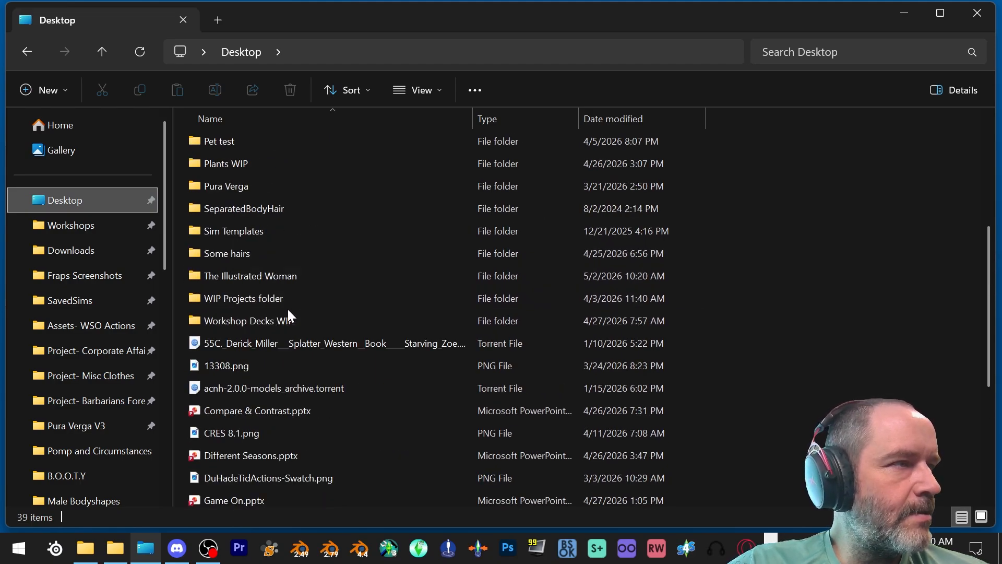
double_click(280, 276)
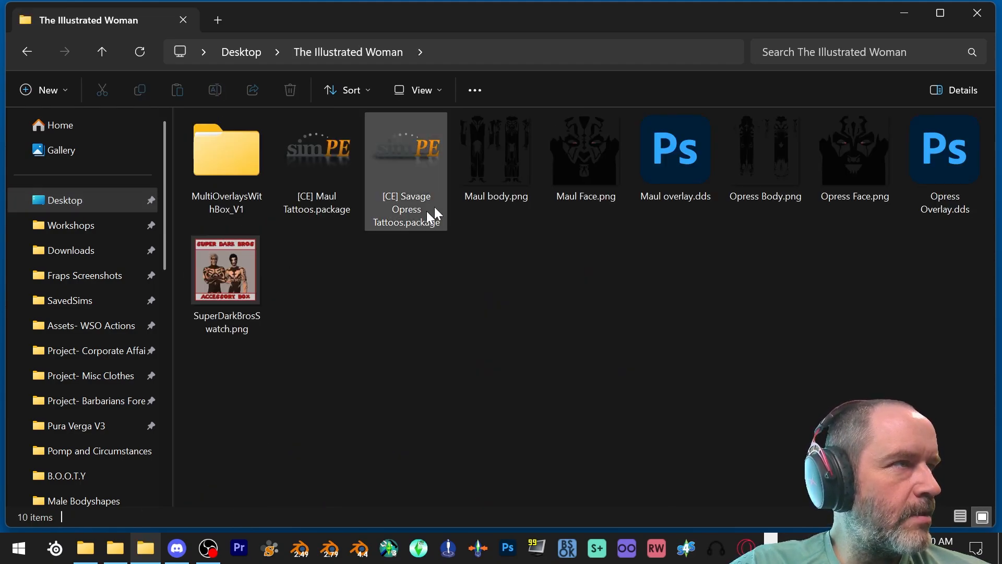
left_click(218, 151)
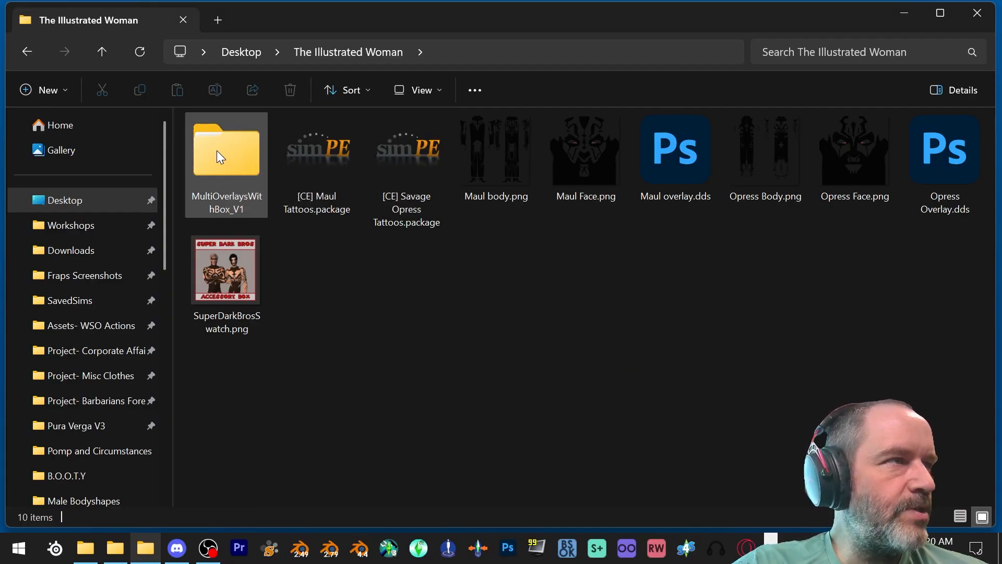
double_click(220, 153)
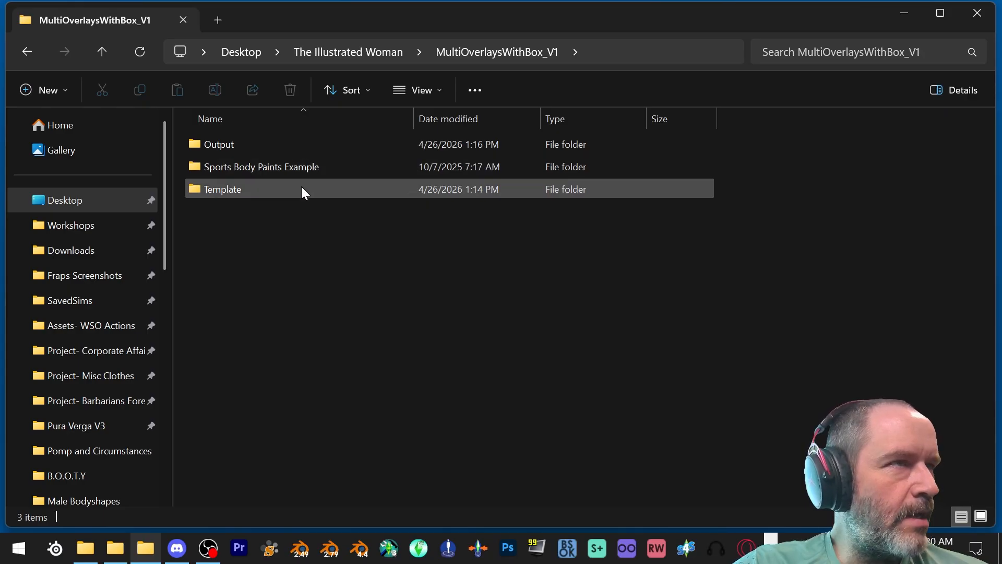
- Open Template_MultiOverlayBox.xlsm from the Template folder in Excel
mouse_move(303, 190)
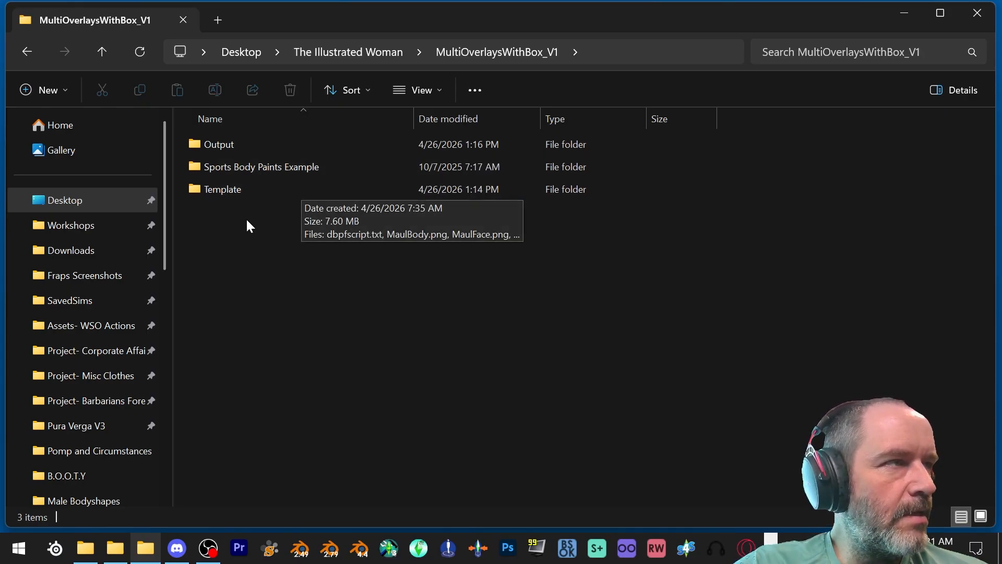
double_click(235, 193)
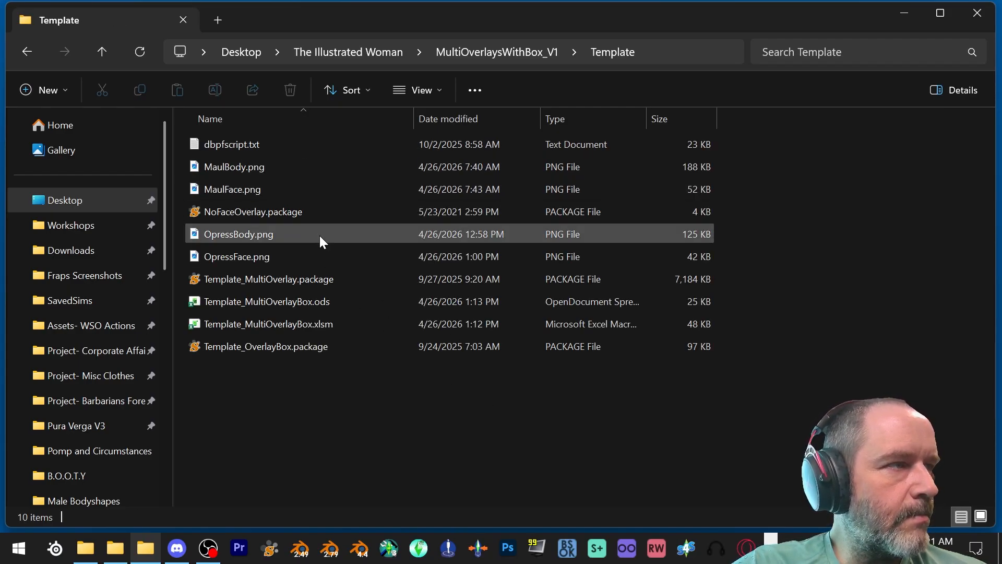
left_click(313, 301)
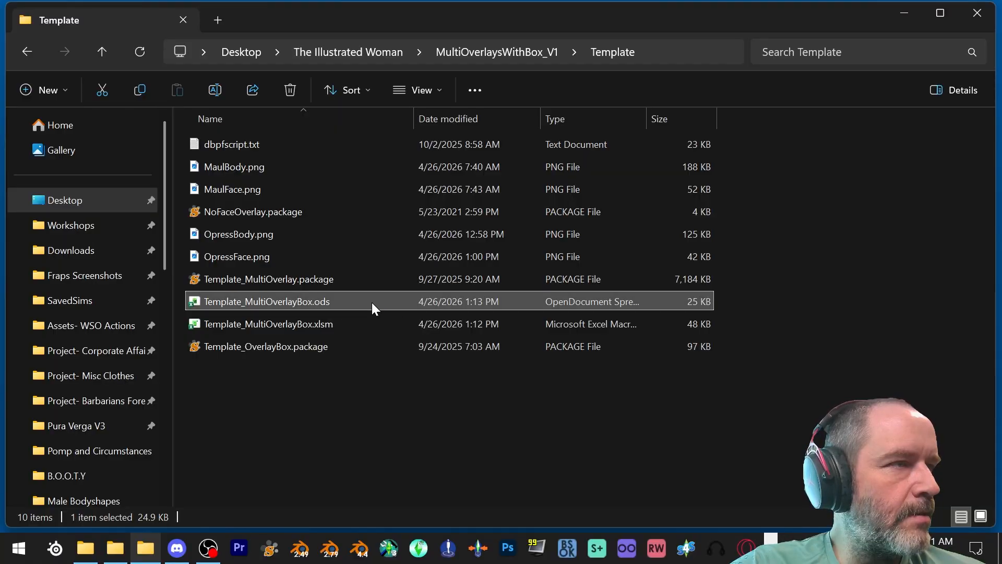
left_click(345, 323)
double_click(317, 324)
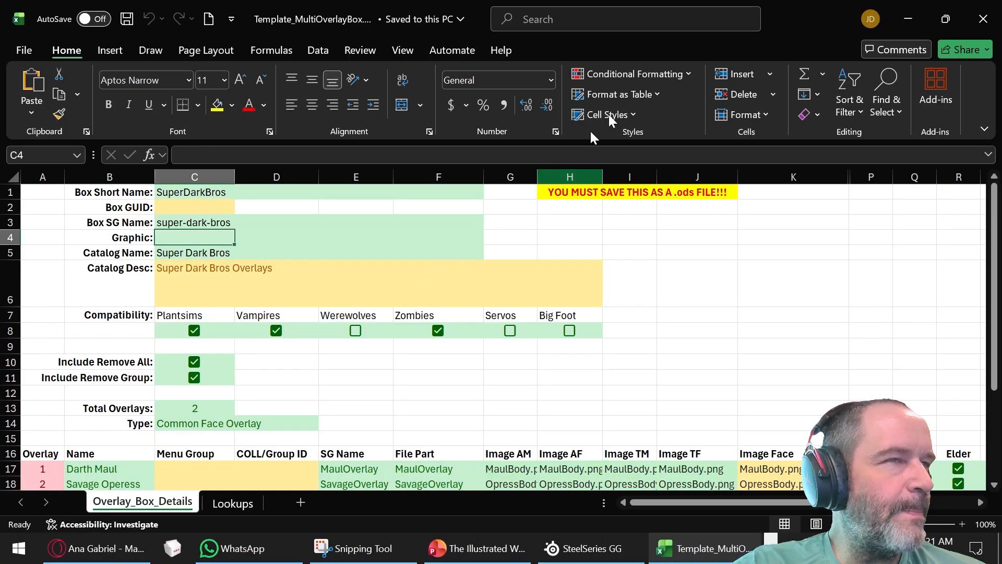
- Examine the box settings and the overlay rows on the Overlay_Box_Details sheet
scroll(612, 257, "down", 2)
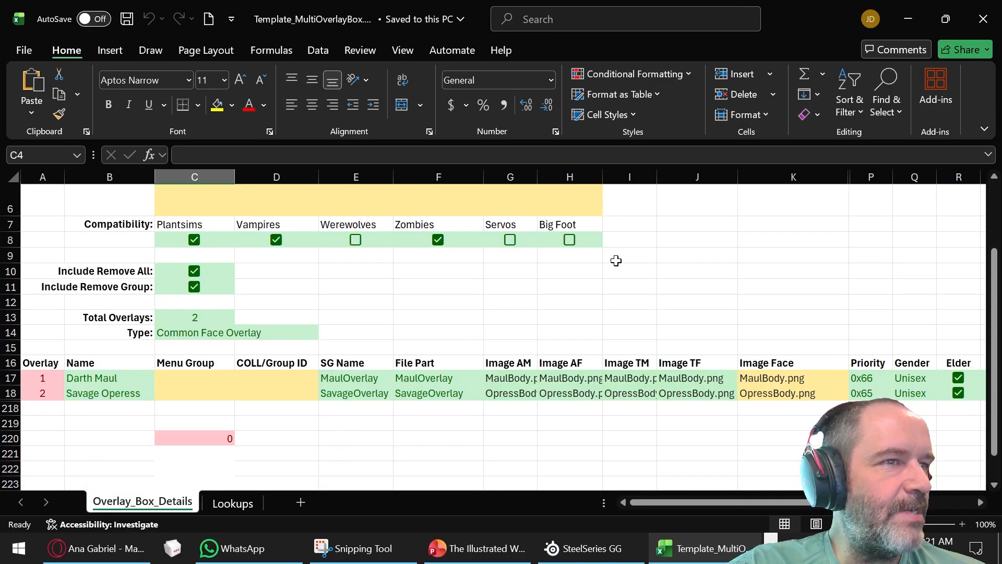
scroll(616, 261, "up", 1)
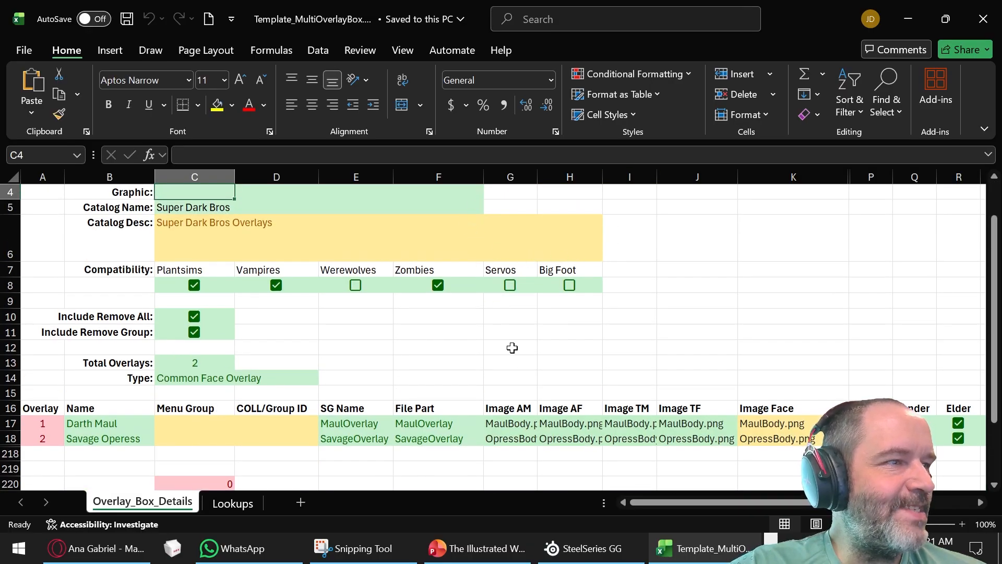
scroll(512, 348, "down", 1)
scroll(509, 360, "down", 2)
scroll(509, 360, "up", 2)
scroll(514, 355, "down", 1)
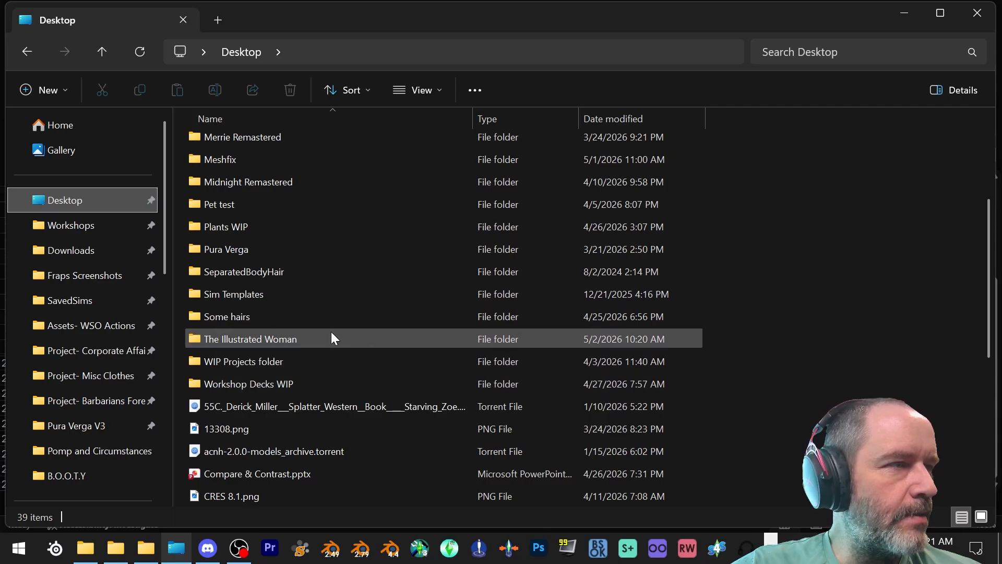
- Bring up The Illustrated Woman folder in File Explorer
double_click(331, 333)
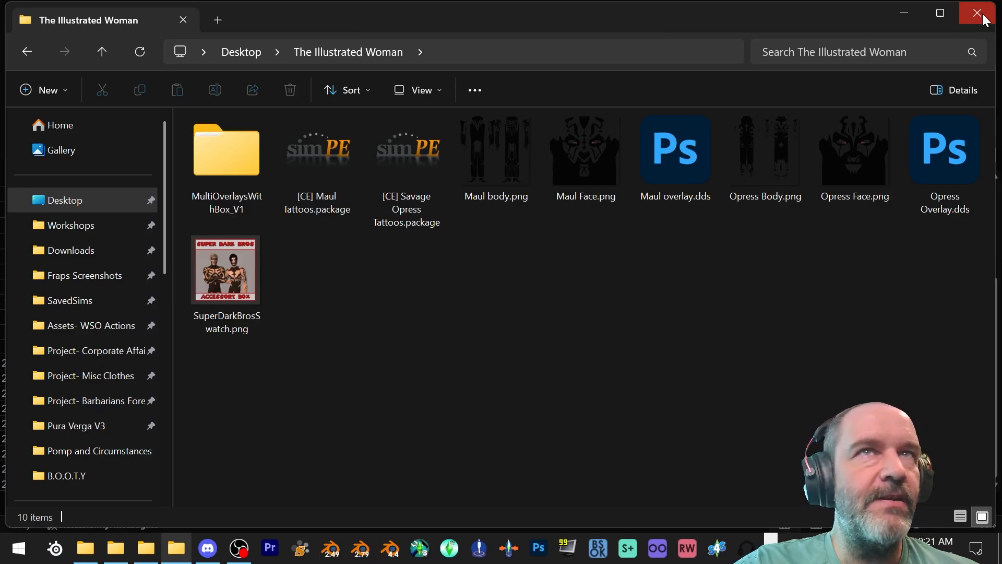
left_click(939, 13)
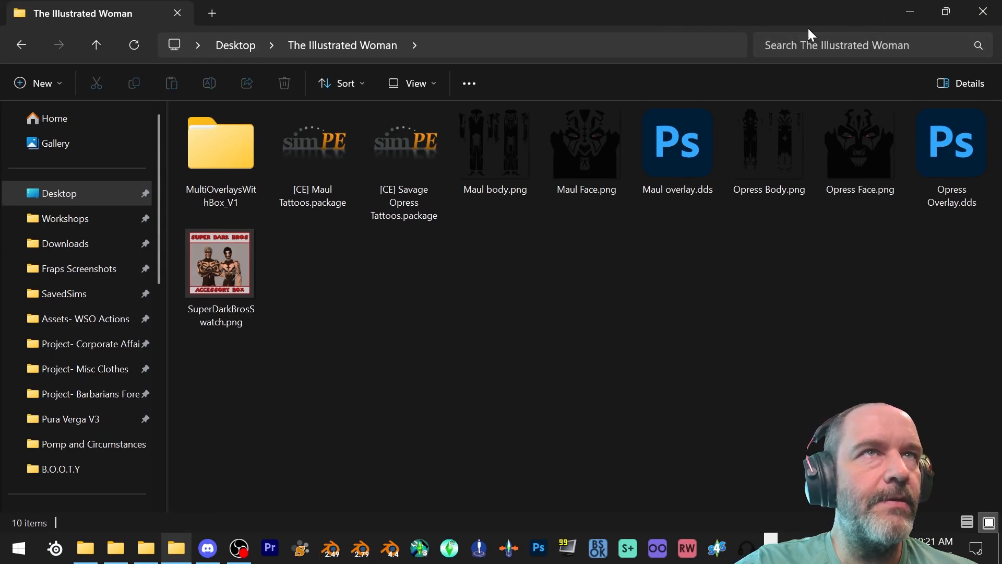
left_click(947, 11)
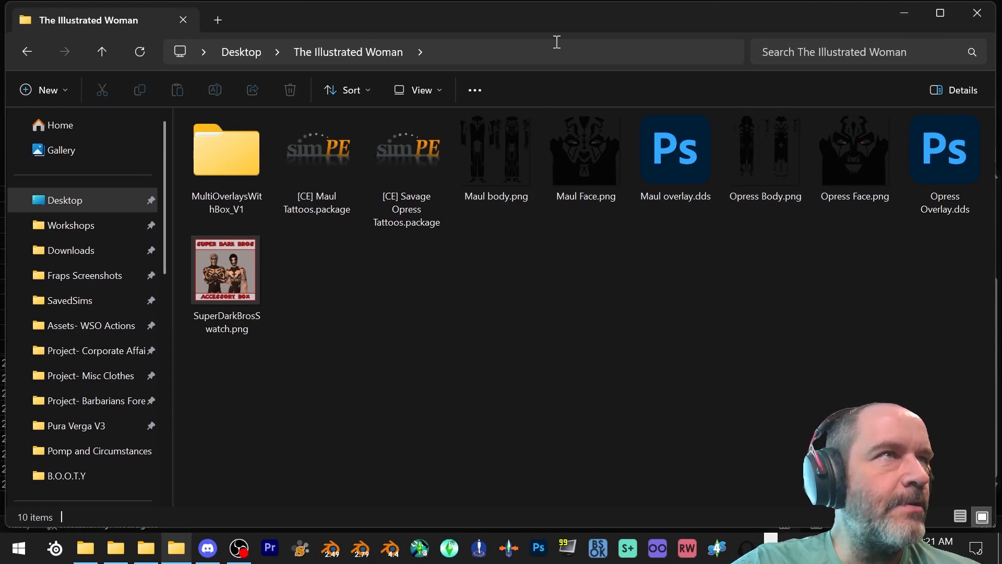
right_click(495, 154)
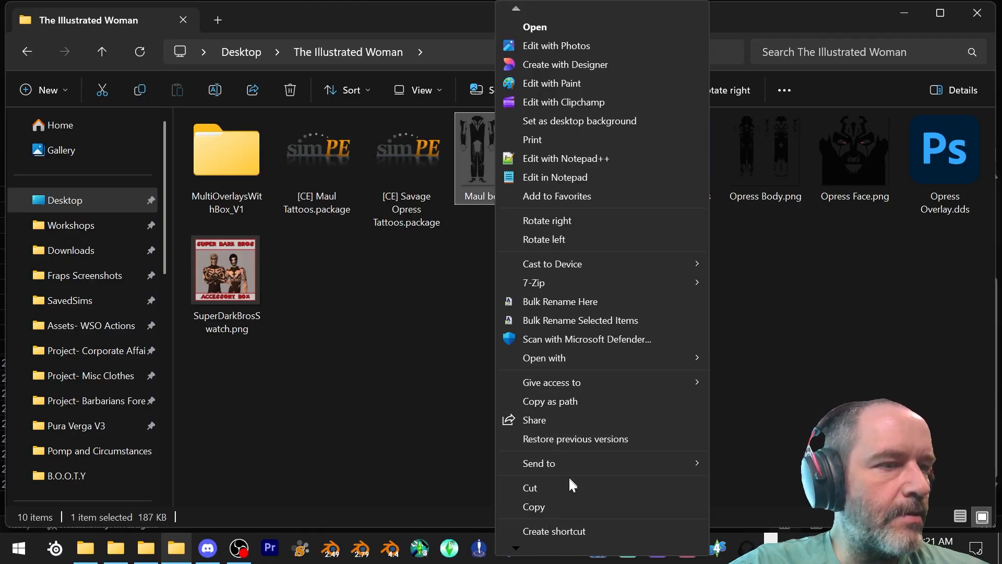
mouse_move(519, 547)
left_click(533, 530)
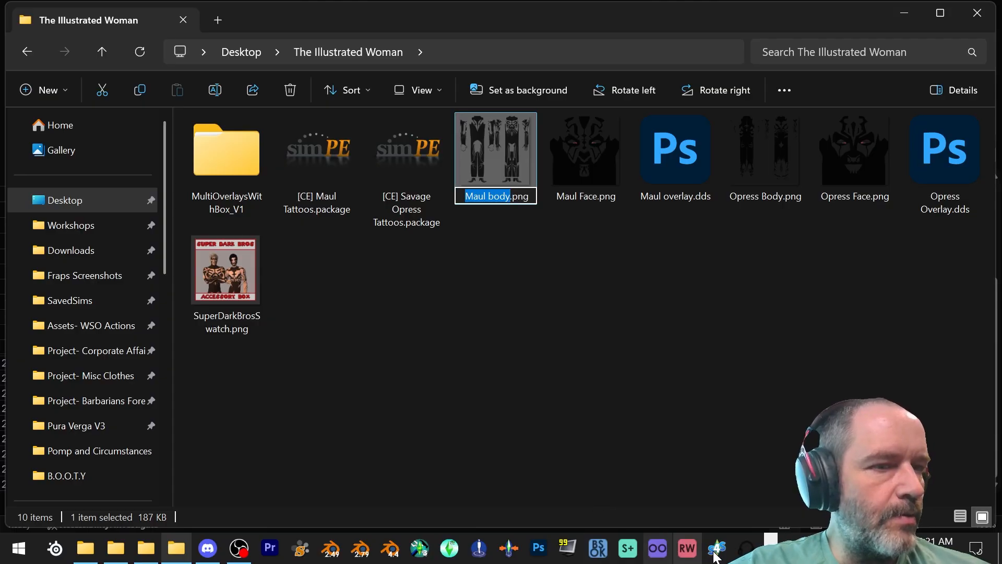
left_click(771, 555)
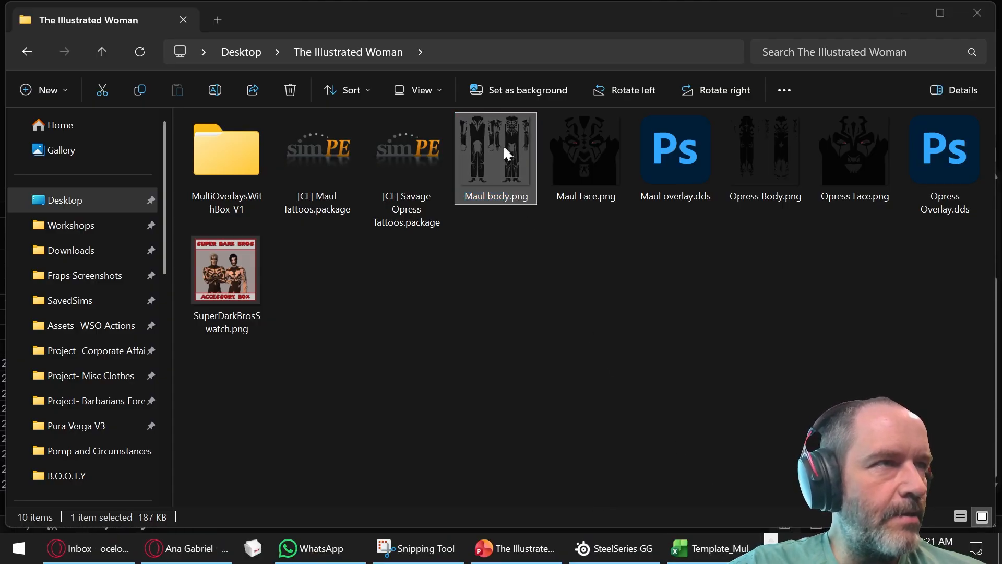
- Start renaming Maul body.png and select its complete file name, including the extension, for copying
right_click(503, 161)
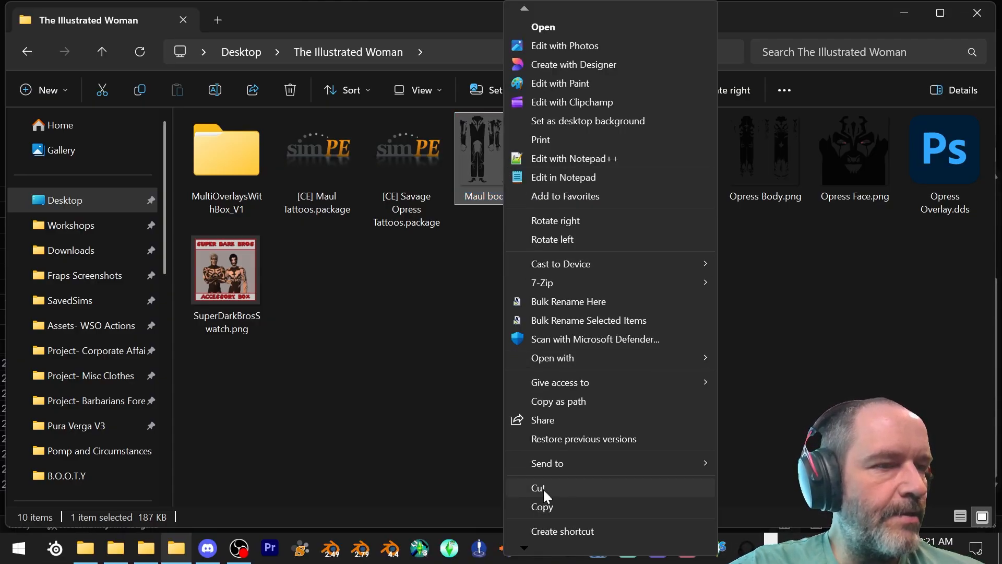
left_click(546, 530)
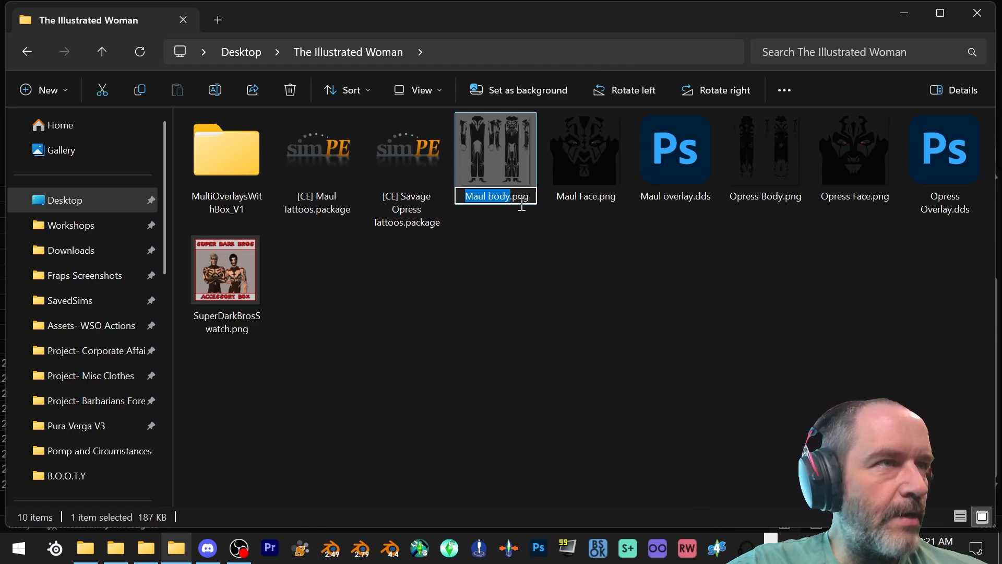
key("ctrl+a")
key("ctrl+c")
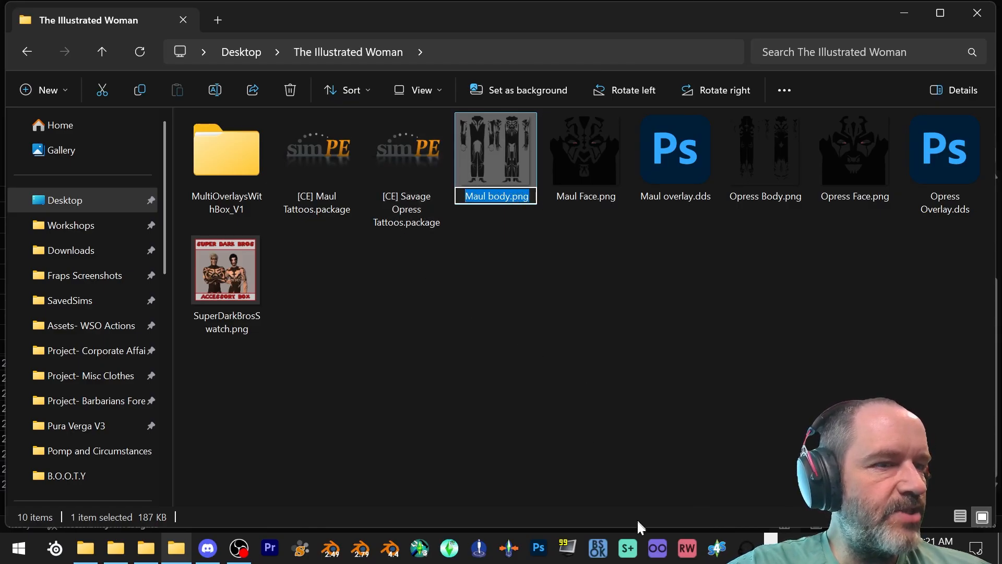
- Switch to the Excel overlay box workbook and set Image AM in the Darth Maul row to Maul body.png
left_click(771, 554)
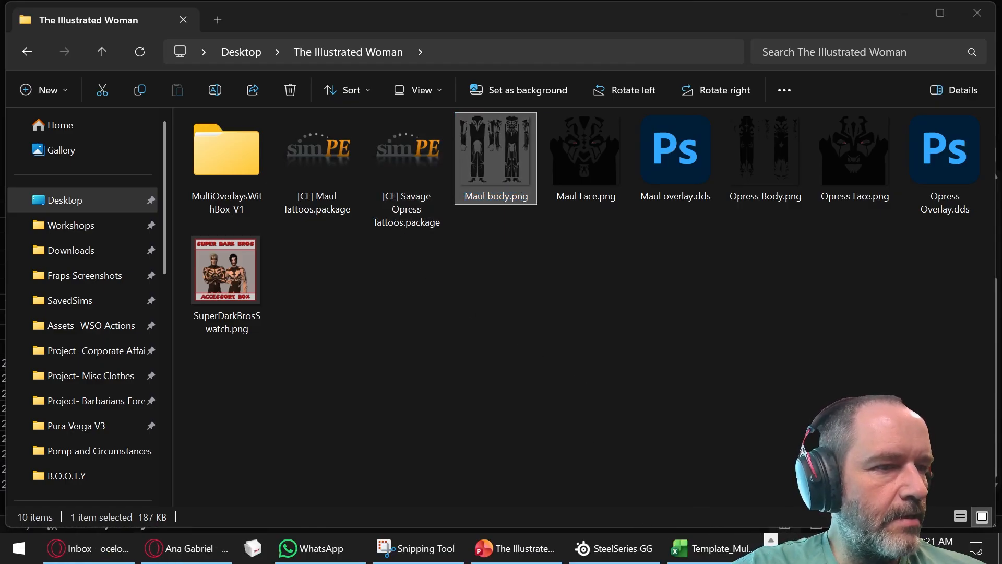
left_click(712, 548)
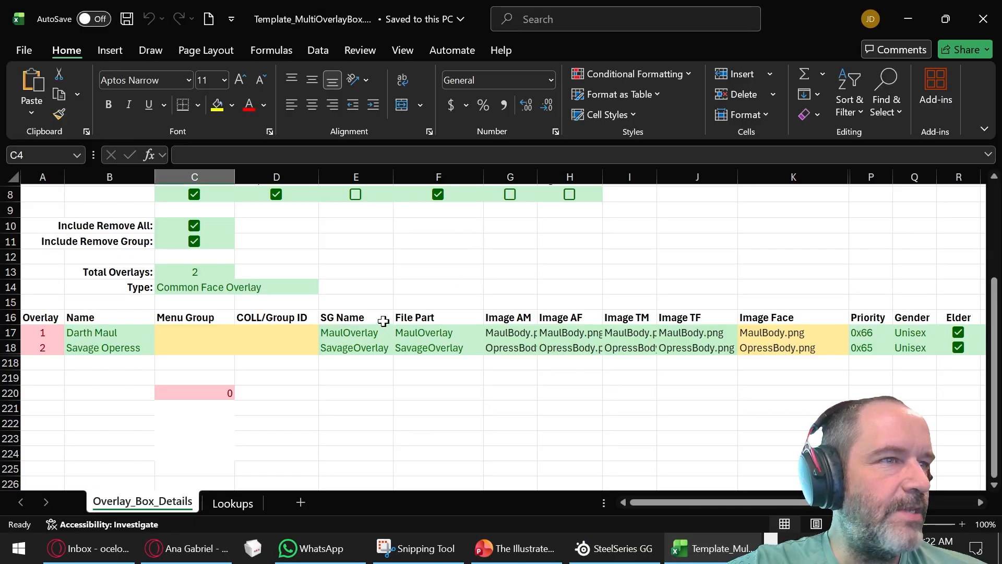
left_click(493, 332)
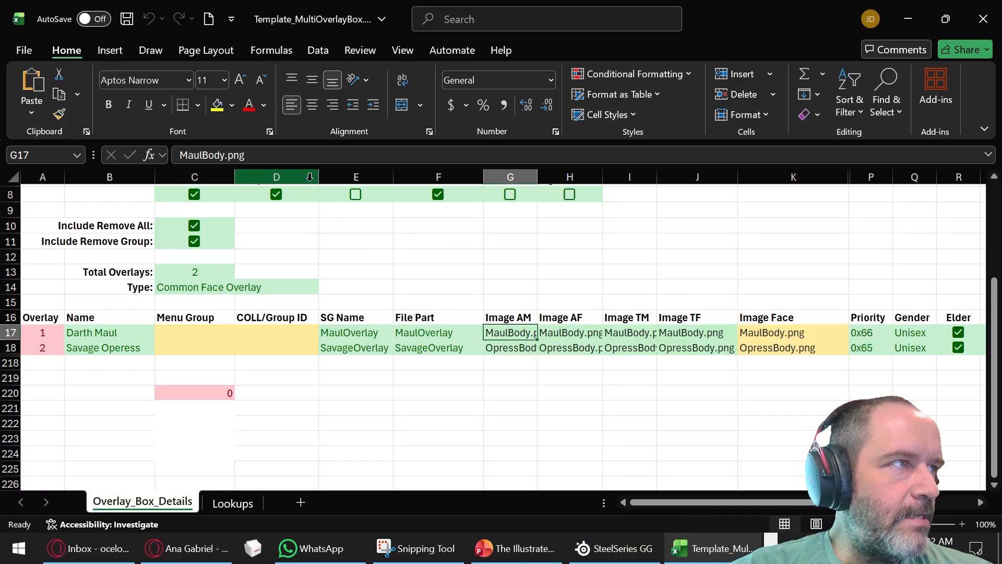
left_click_drag(287, 155, 76, 157)
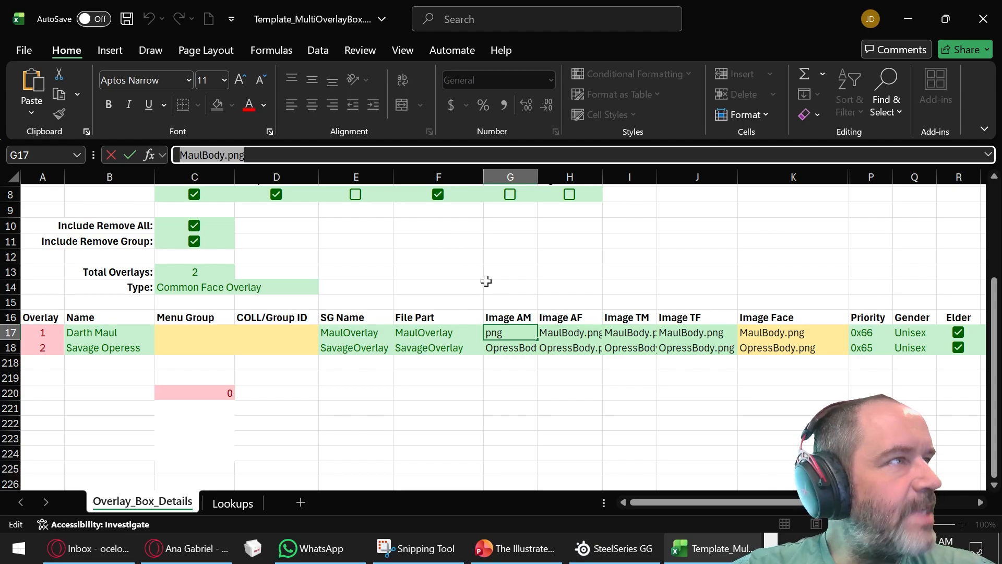
type("Maul body.png")
- Replace the Image AF, Image TM and Image TF entries in the Darth Maul row with Maul body.png
left_click(570, 334)
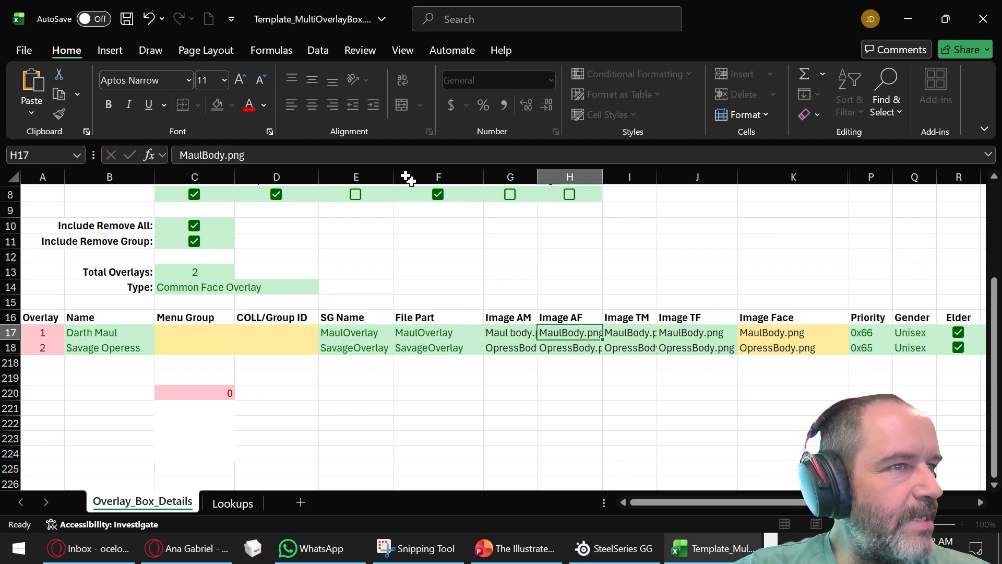
left_click_drag(309, 162, 56, 187)
key("ctrl+v")
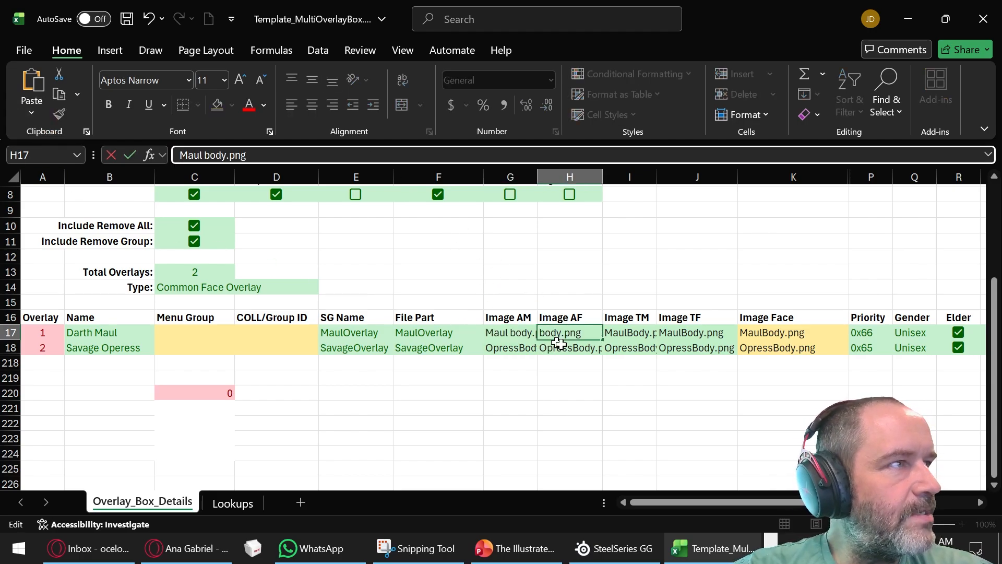
left_click(631, 337)
left_click_drag(309, 155, 139, 239)
key("ctrl+v")
left_click(697, 335)
left_click_drag(270, 156, 177, 156)
key("ctrl+v")
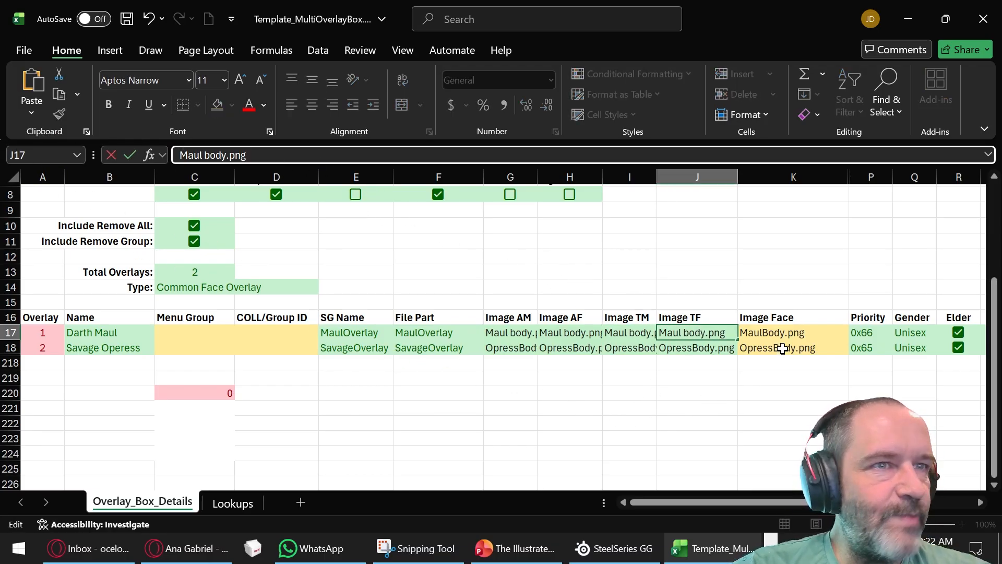
- Clear the Image Face entries in the Darth Maul and Savage Operess rows
left_click(779, 337)
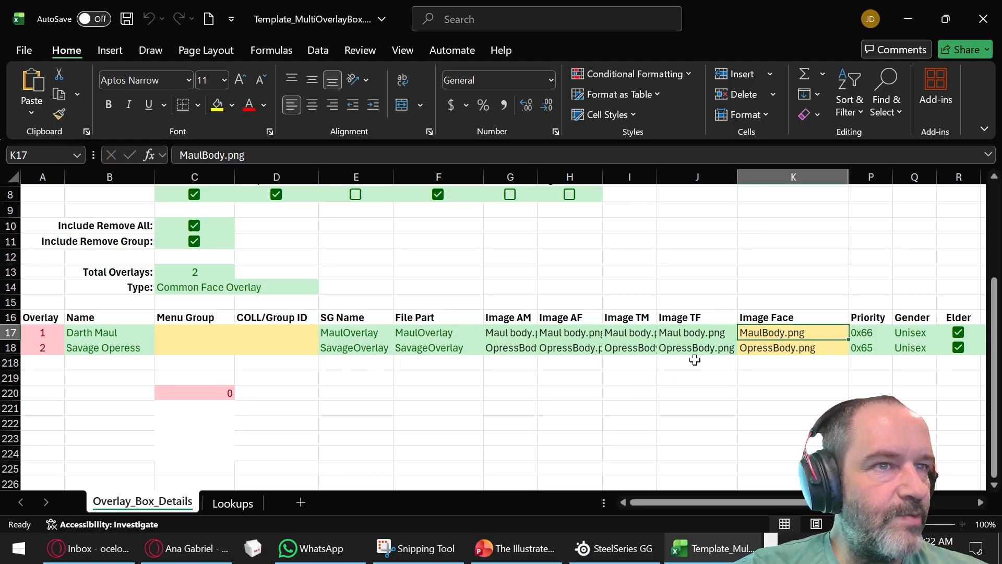
key("Delete")
left_click(771, 350)
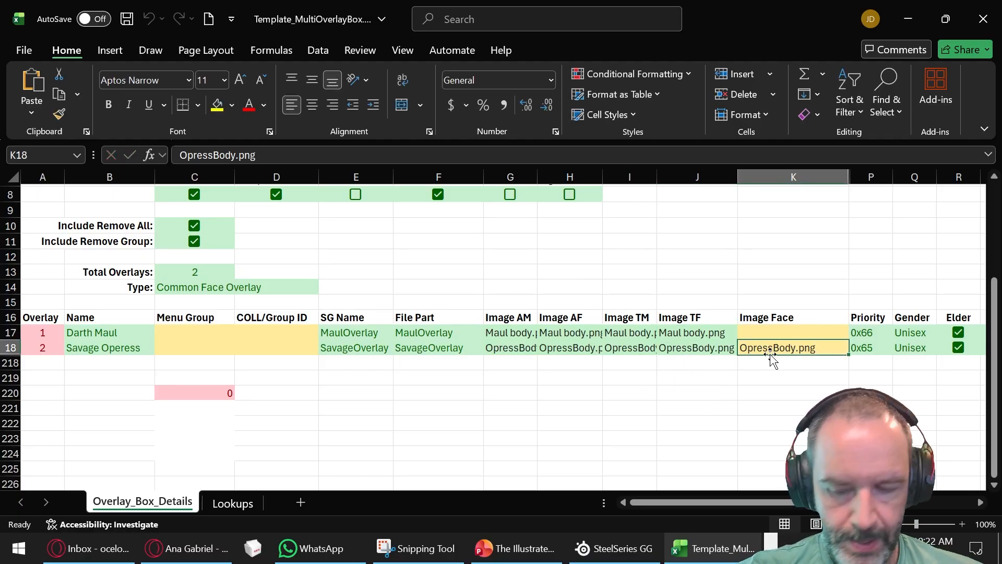
key("Delete")
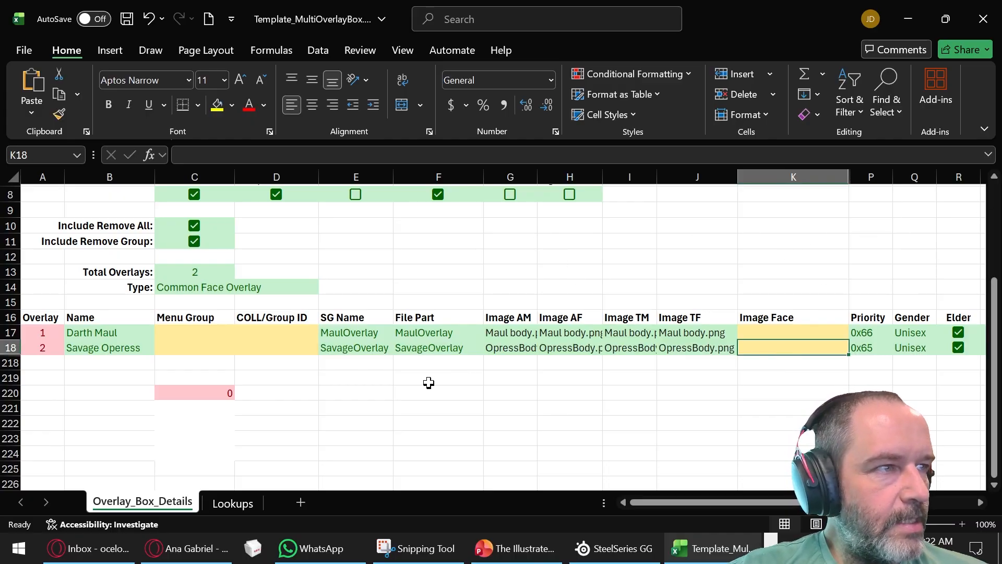
left_click(524, 335)
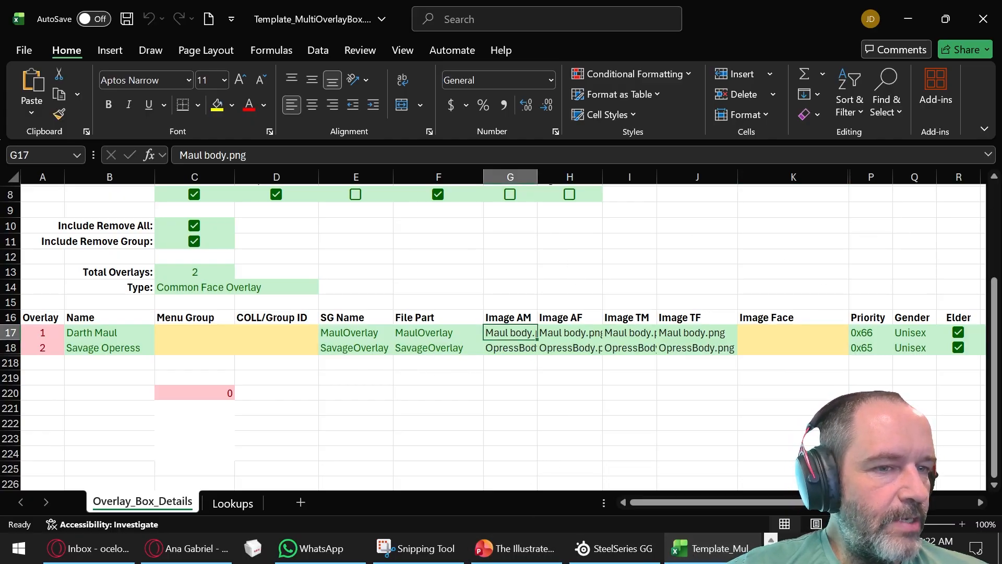
- Switch to The Illustrated Woman folder in File Explorer and copy the complete file name of Maul Face.png, including its extension
left_click(771, 542)
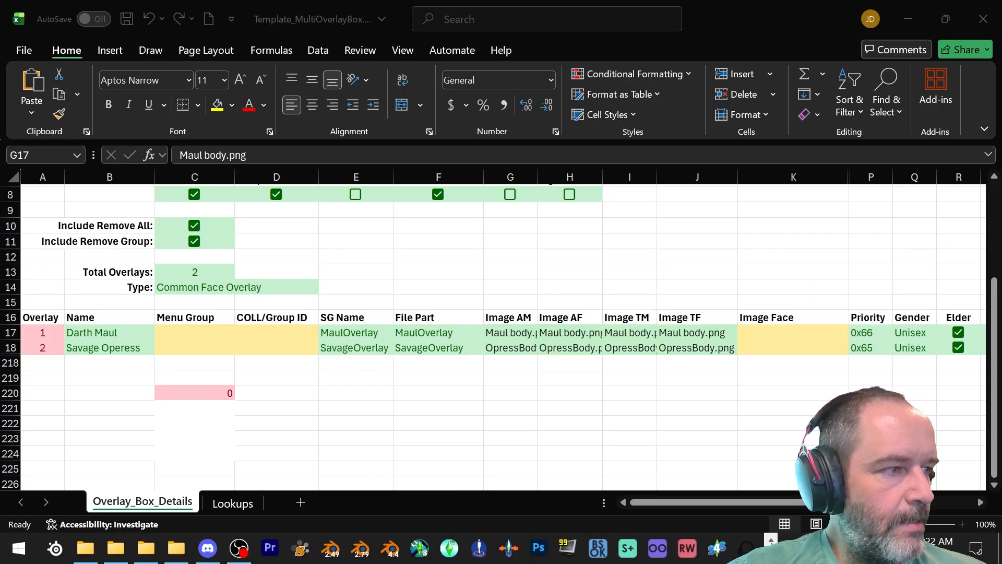
left_click(176, 546)
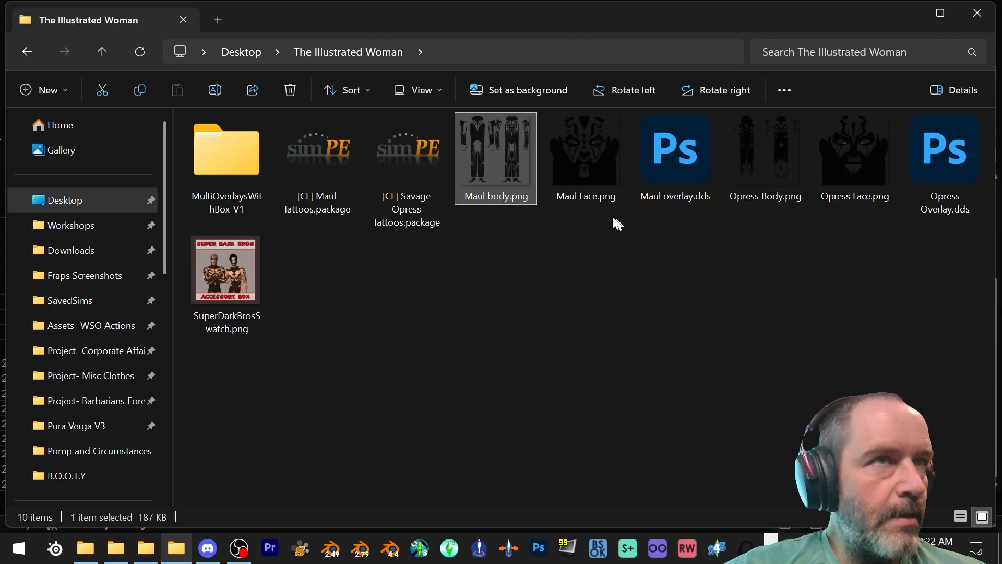
left_click(589, 170)
right_click(590, 168)
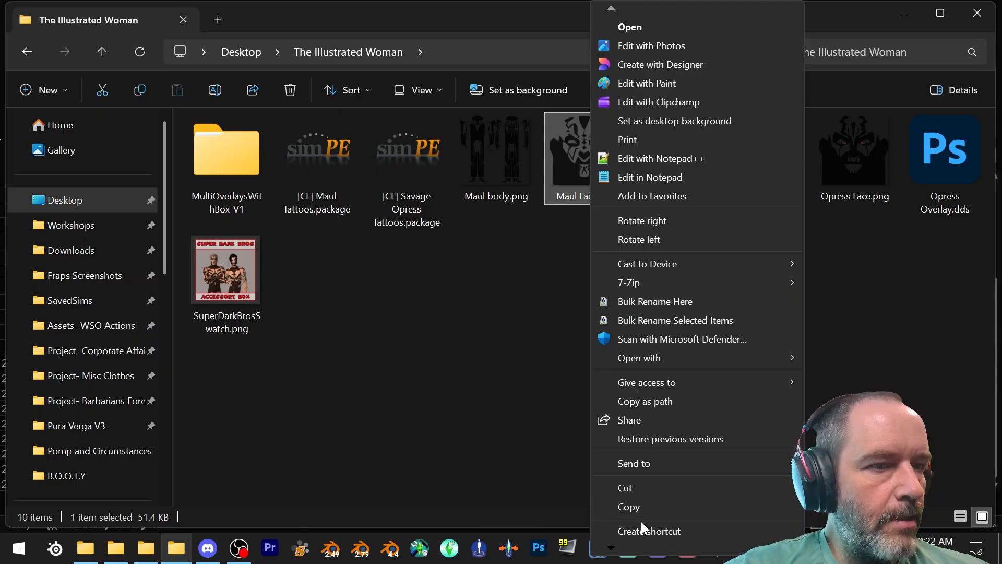
mouse_move(618, 541)
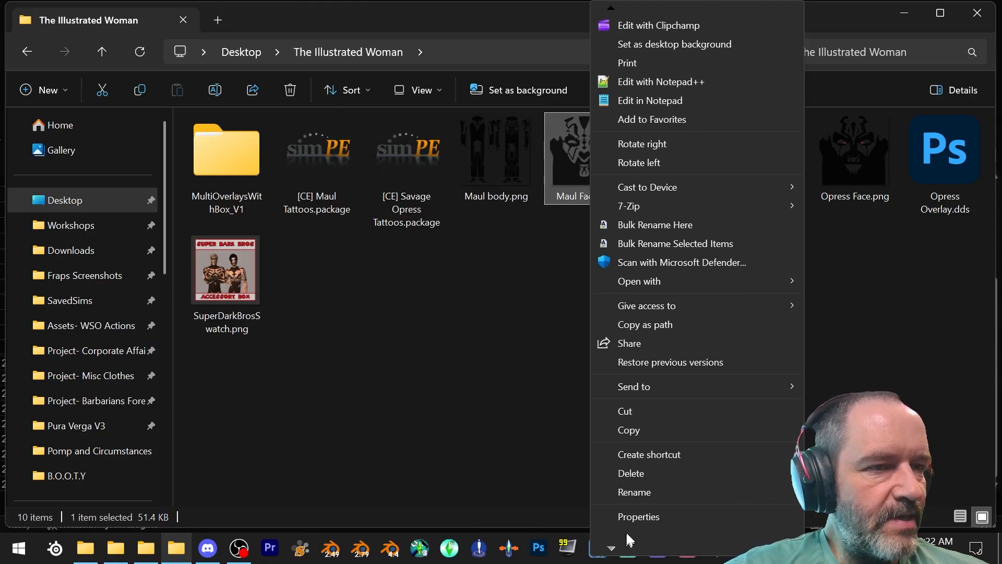
left_click(634, 491)
left_click_drag(618, 198, 418, 195)
key("ctrl+c")
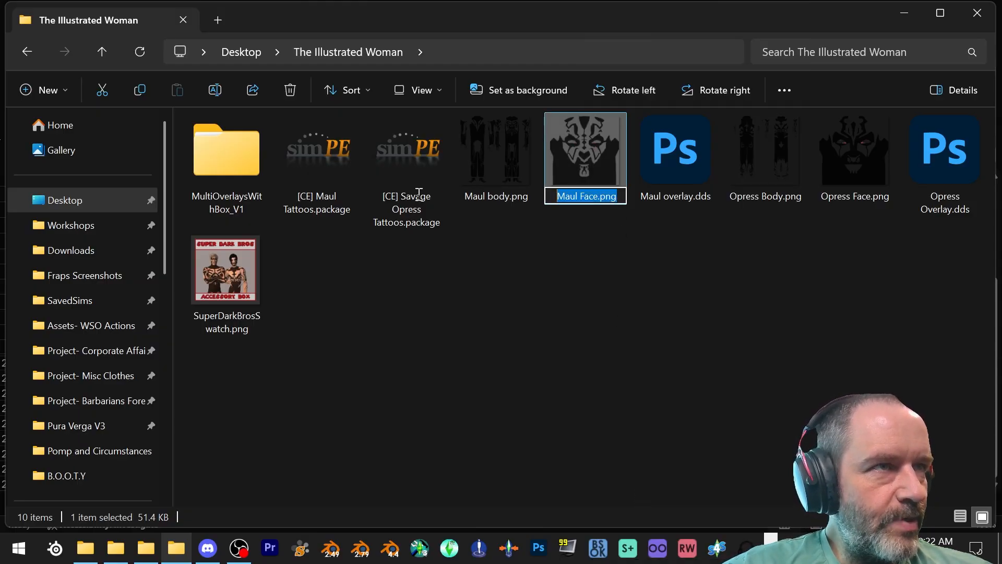
- Return to the Excel workbook and paste Maul Face.png into Image Face in the Darth Maul row
left_click(770, 553)
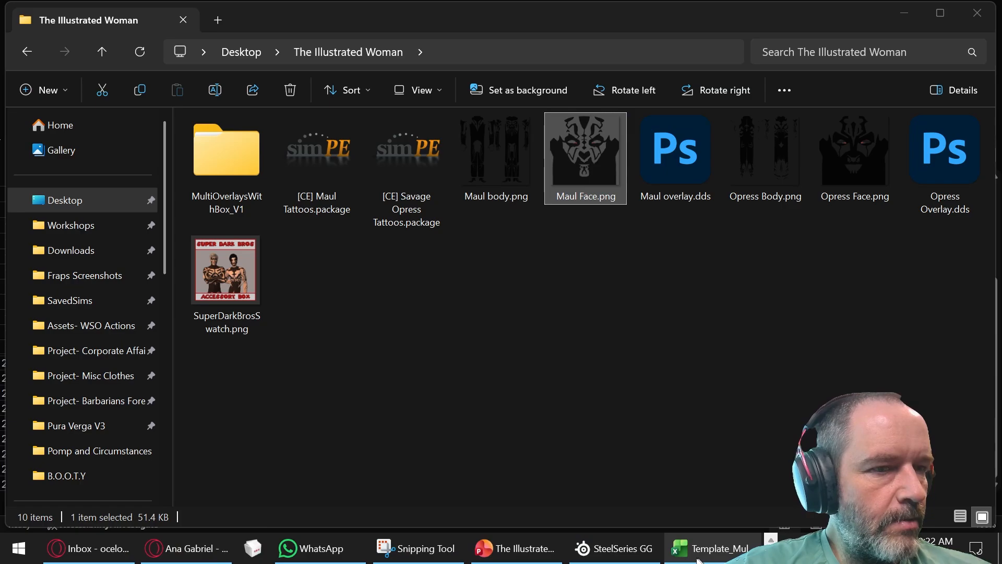
left_click(710, 548)
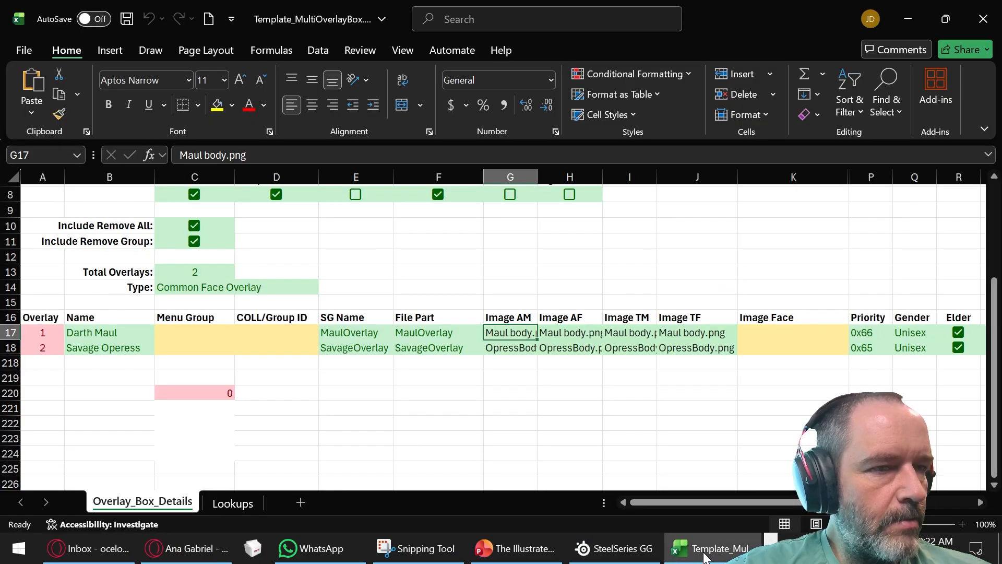
left_click(751, 335)
right_click(752, 334)
left_click(788, 108)
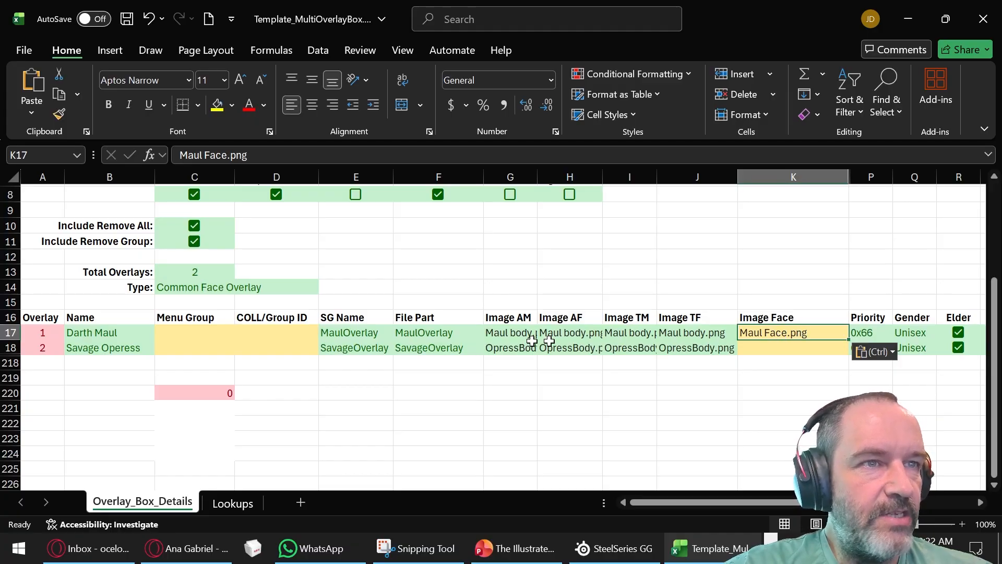
- Switch to The Illustrated Woman folder in File Explorer and copy the complete file name of Opress Body.png, including its extension
left_click(771, 552)
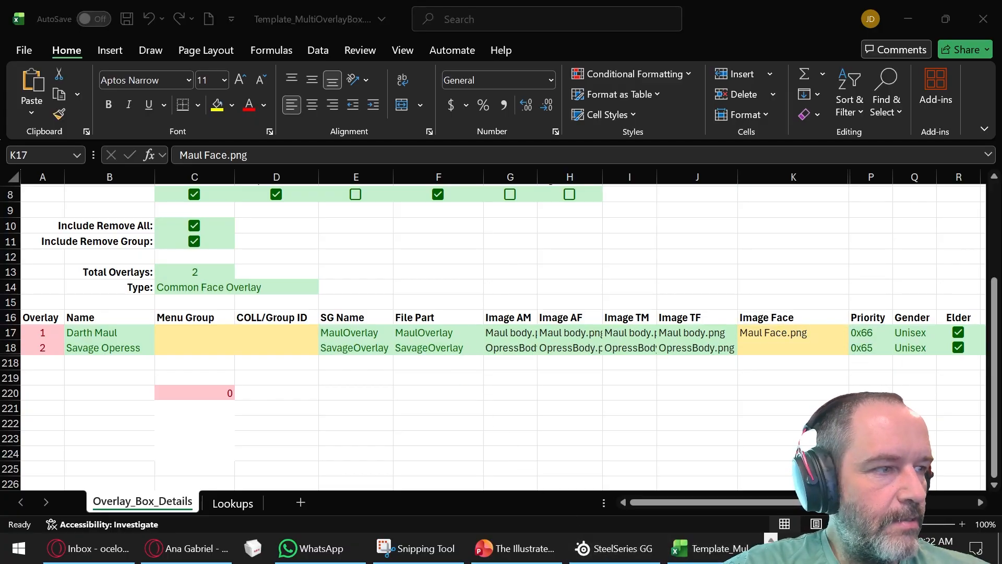
left_click(771, 551)
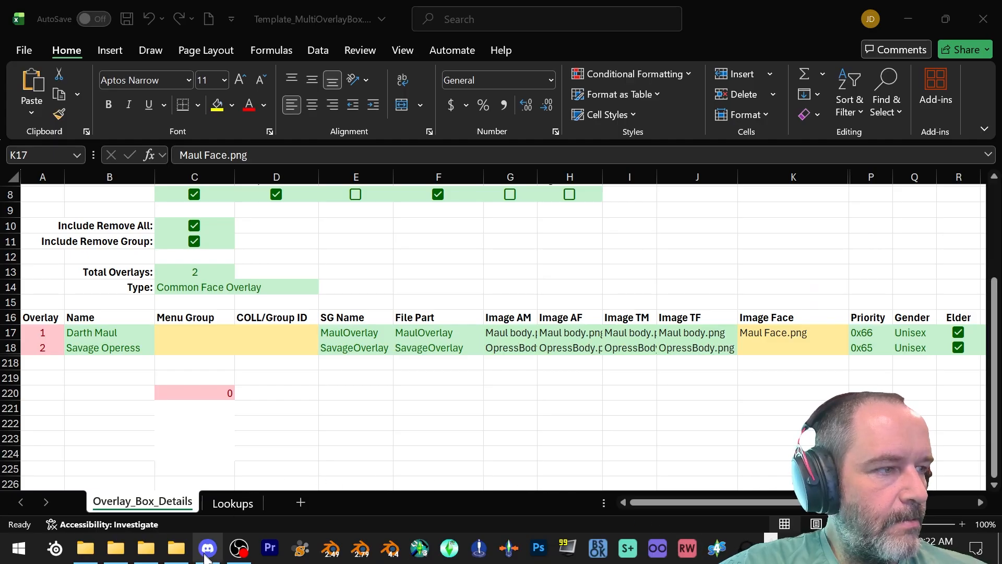
left_click(177, 548)
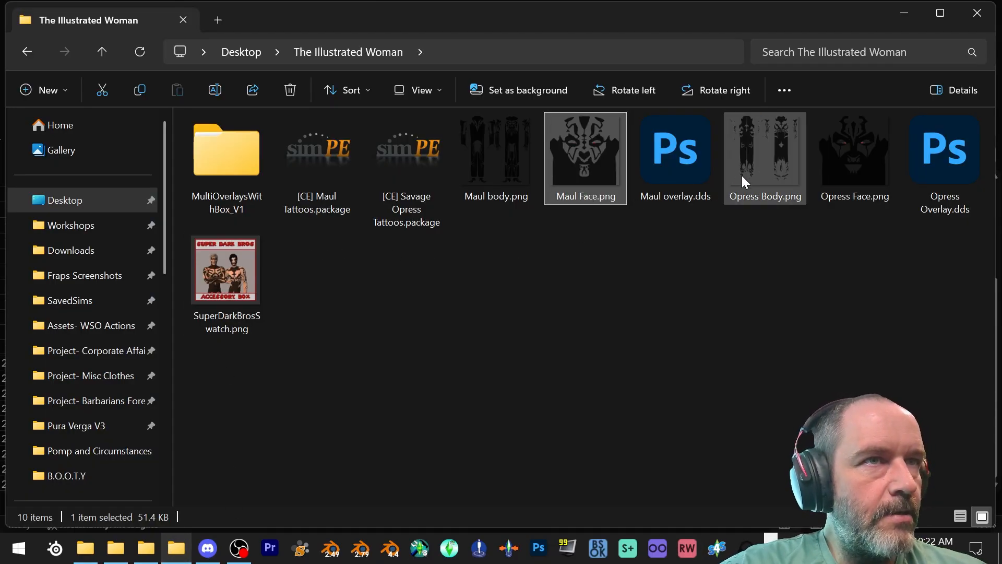
right_click(763, 171)
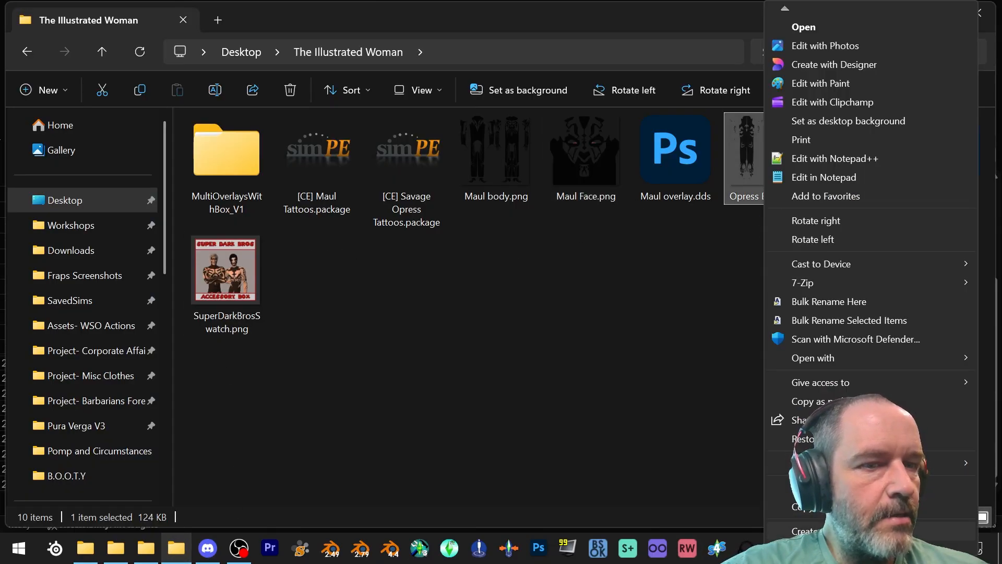
scroll(785, 486, "down", 2)
left_click(786, 472)
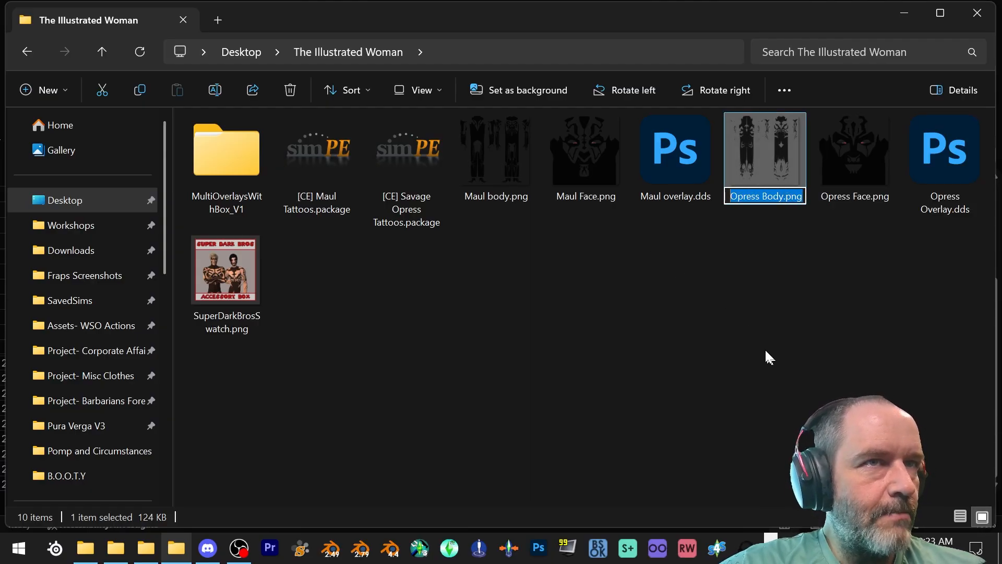
- Return to the Excel workbook and paste Opress Body.png over Image AM in the Savage Operess row
left_click(771, 555)
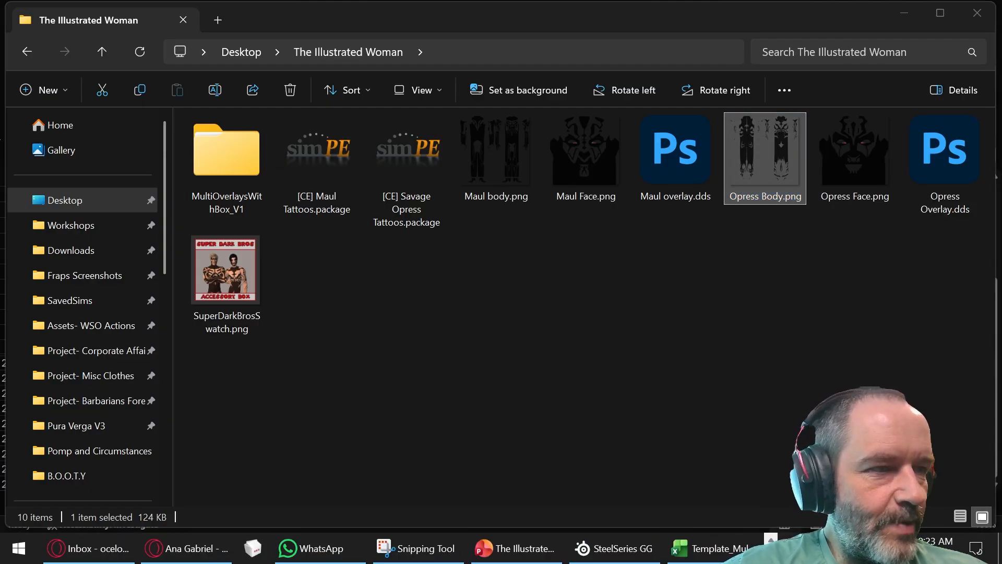
left_click(720, 554)
left_click(496, 352)
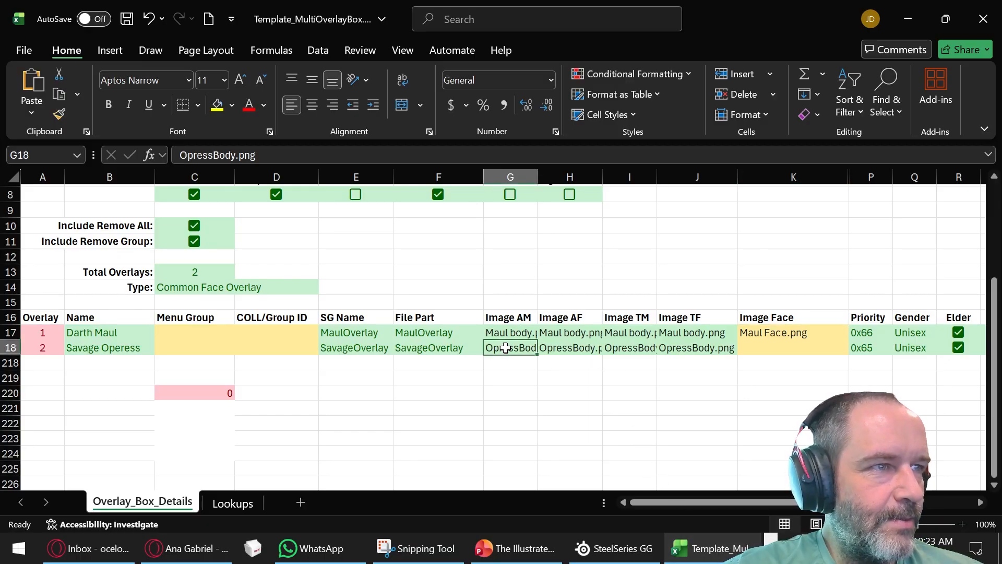
right_click(496, 352)
left_click(543, 107)
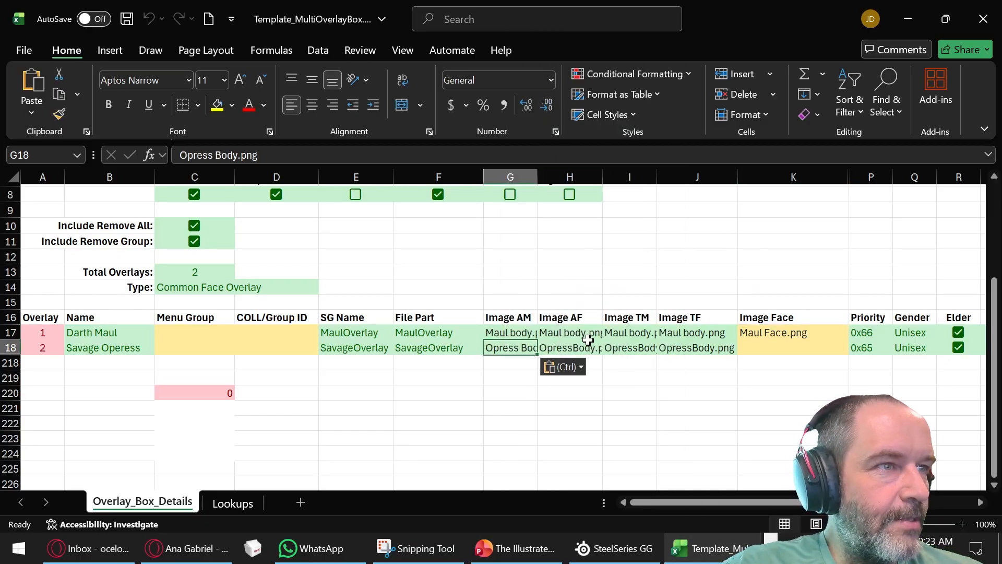
- Try to paste the copied Opress Body.png text into Image AF, Image TM and Image TF of the Savage Operess row at once
left_click(577, 347)
left_click_drag(577, 346, 678, 350)
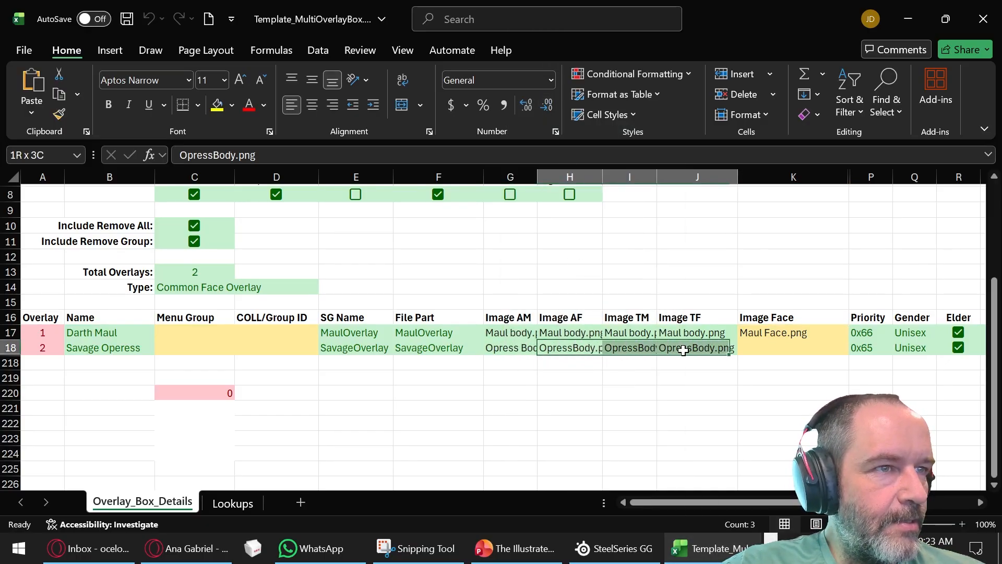
right_click(702, 348)
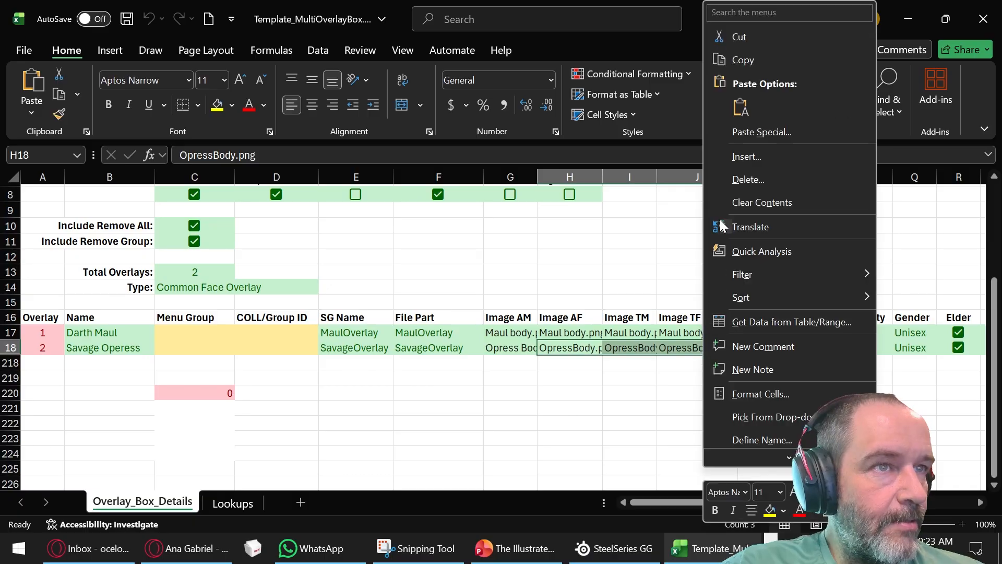
left_click(740, 108)
left_click(541, 306)
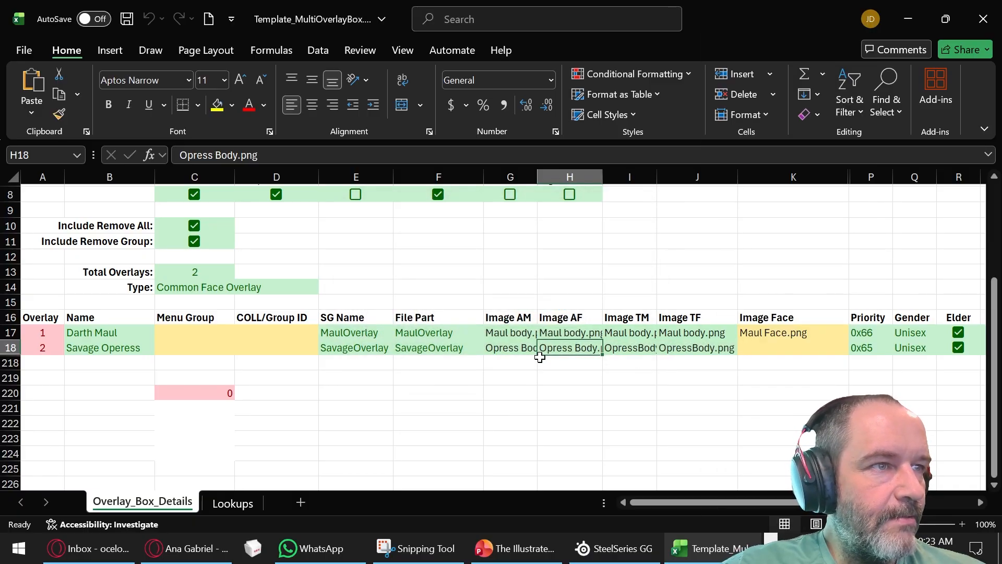
- Copy the Image AM cell of the Savage Operess row into its Image AF, Image TM and Image TF cells
left_click(507, 347)
key("ctrl+c")
left_click_drag(557, 348, 702, 348)
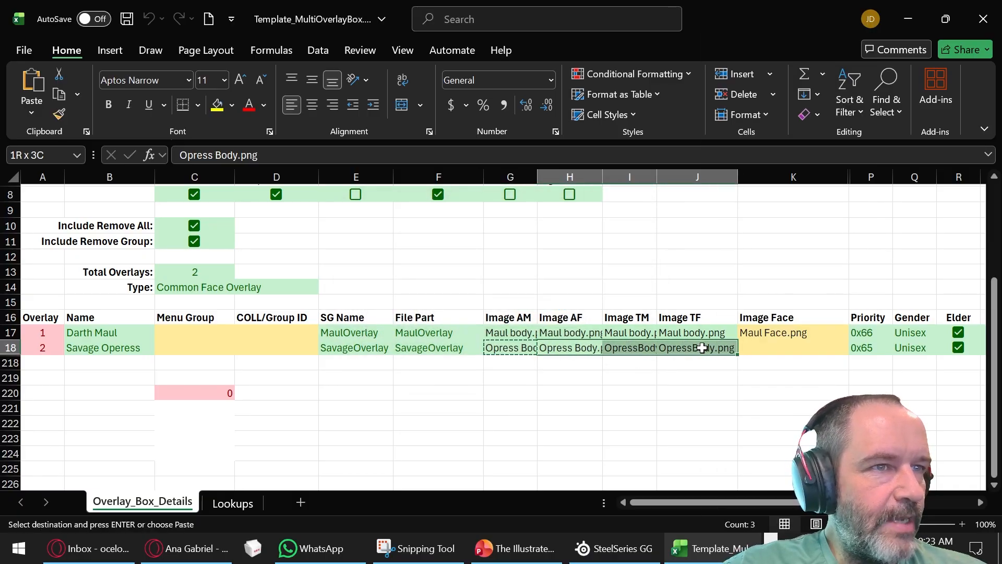
right_click(698, 353)
left_click(761, 107)
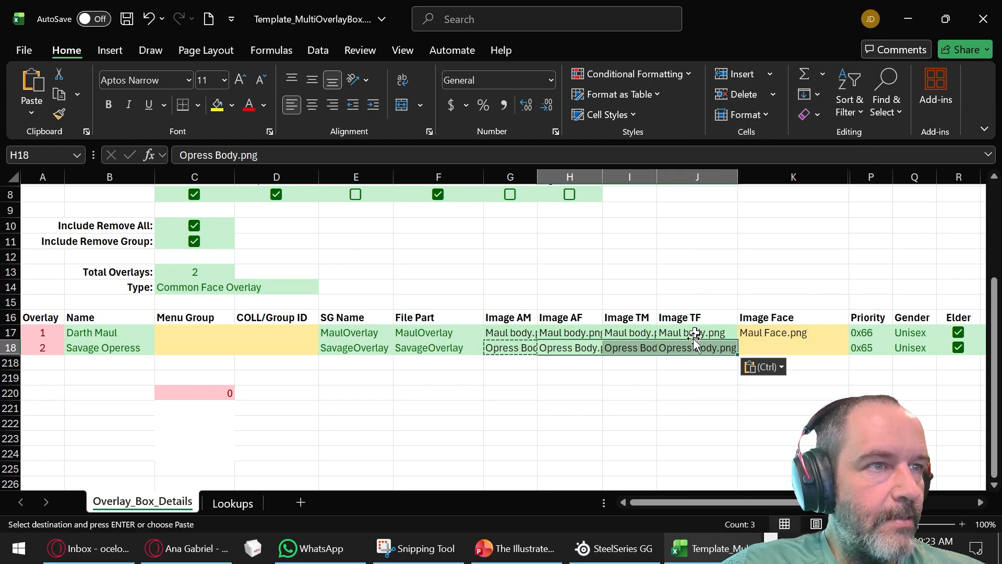
left_click(698, 410)
- Select Image Face in the Savage Operess row, switch to The Illustrated Woman folder in File Explorer and copy the full file name Opress Face.png
left_click(766, 349)
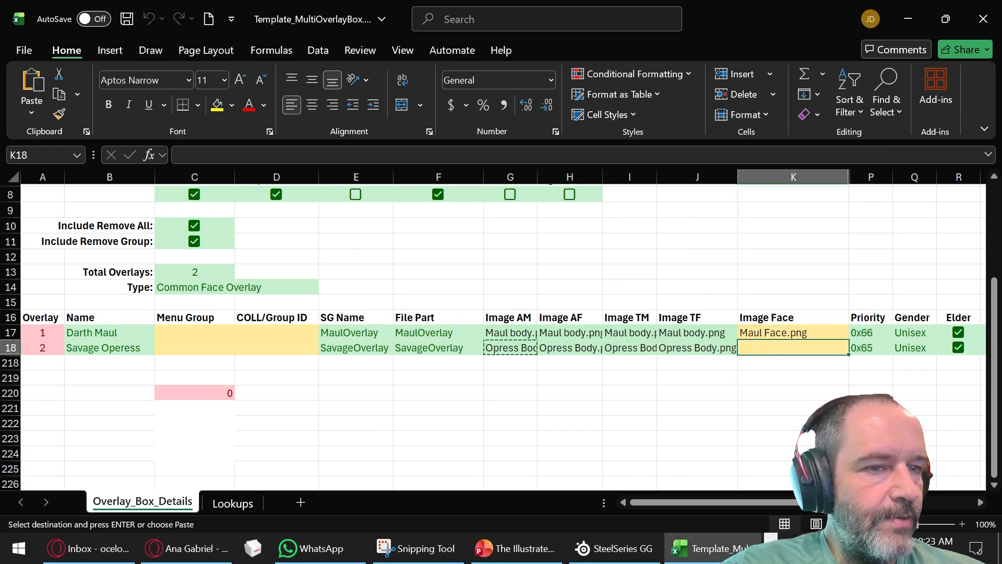
left_click(771, 555)
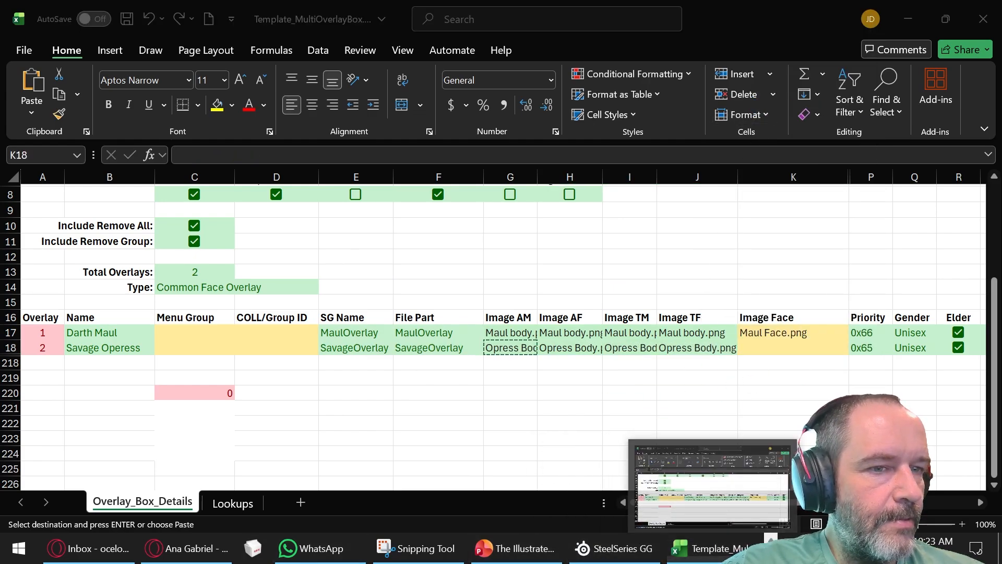
left_click(771, 539)
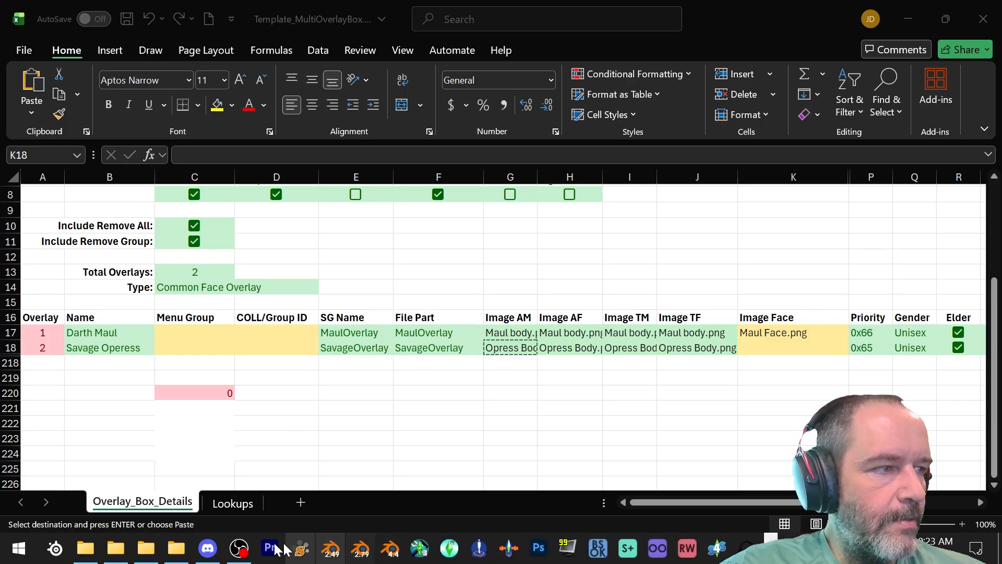
left_click(146, 548)
left_click(145, 548)
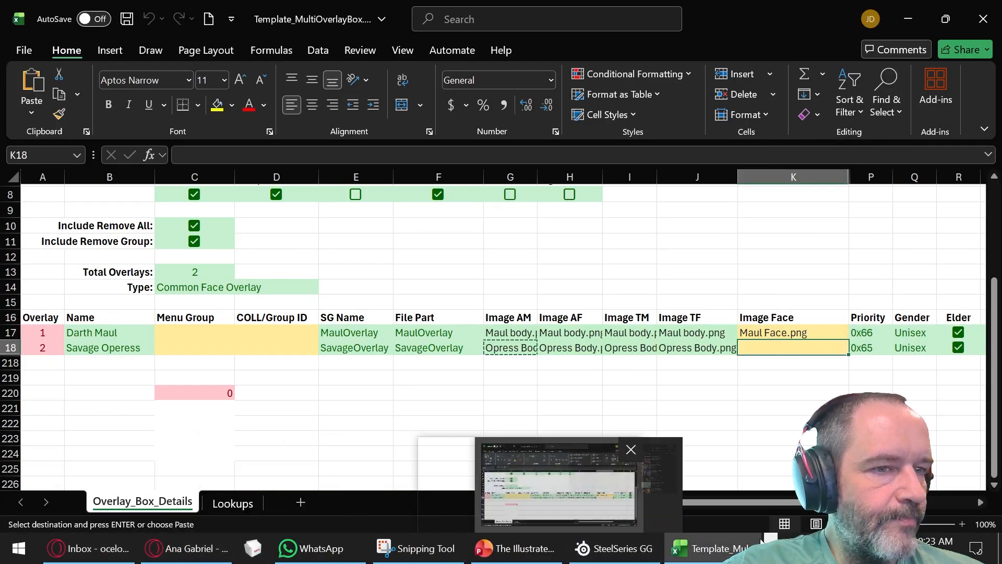
left_click(771, 539)
left_click(176, 549)
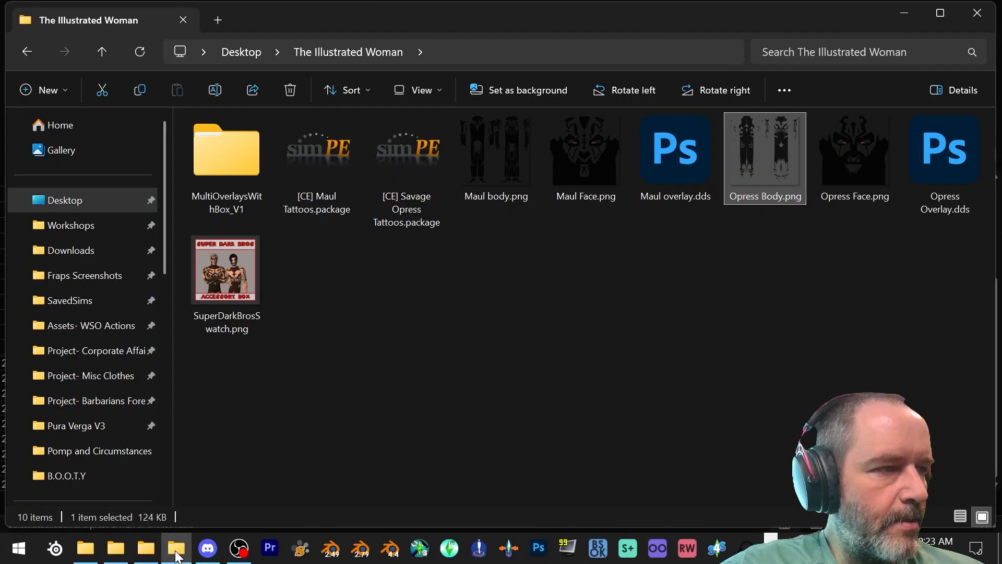
double_click(854, 167)
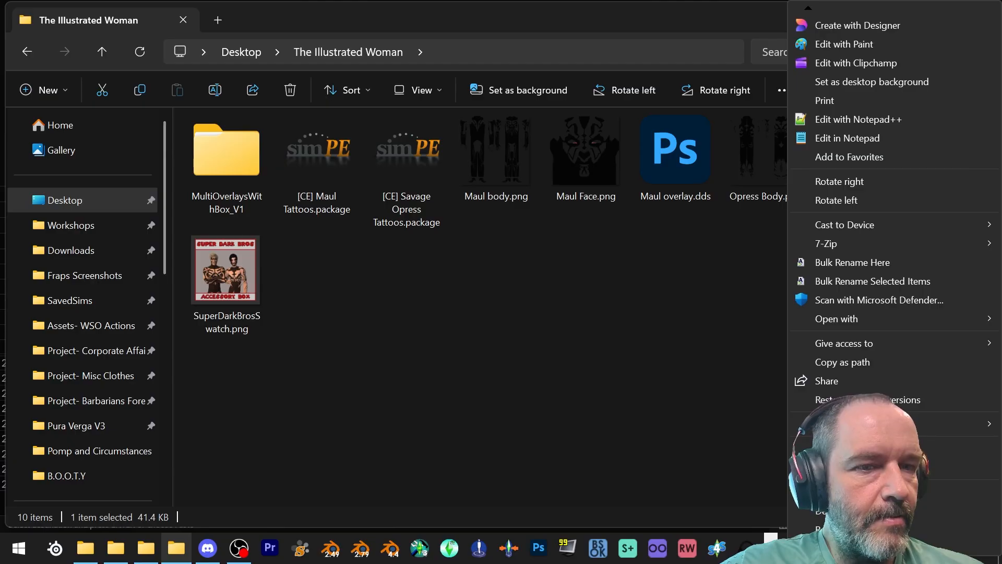
left_click(835, 529)
key("ctrl+a")
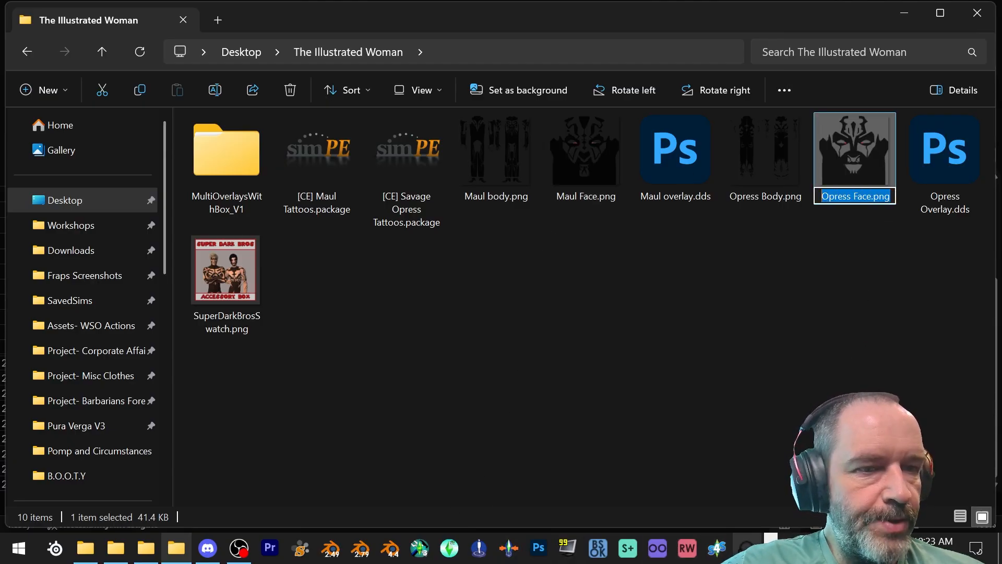
- Return to the Excel workbook and paste Opress Face.png into Image Face of the Savage Operess row
left_click(771, 553)
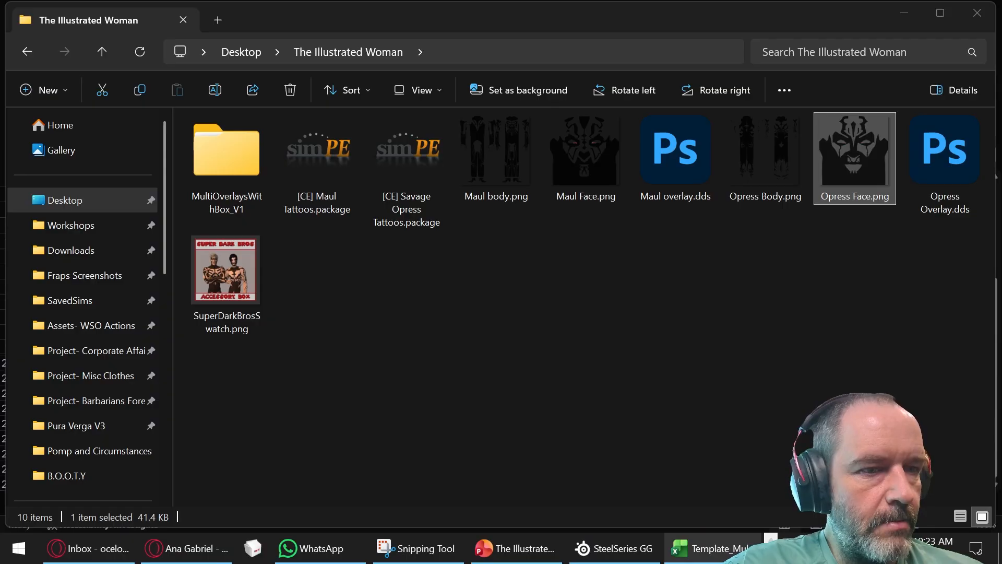
left_click(750, 552)
right_click(778, 343)
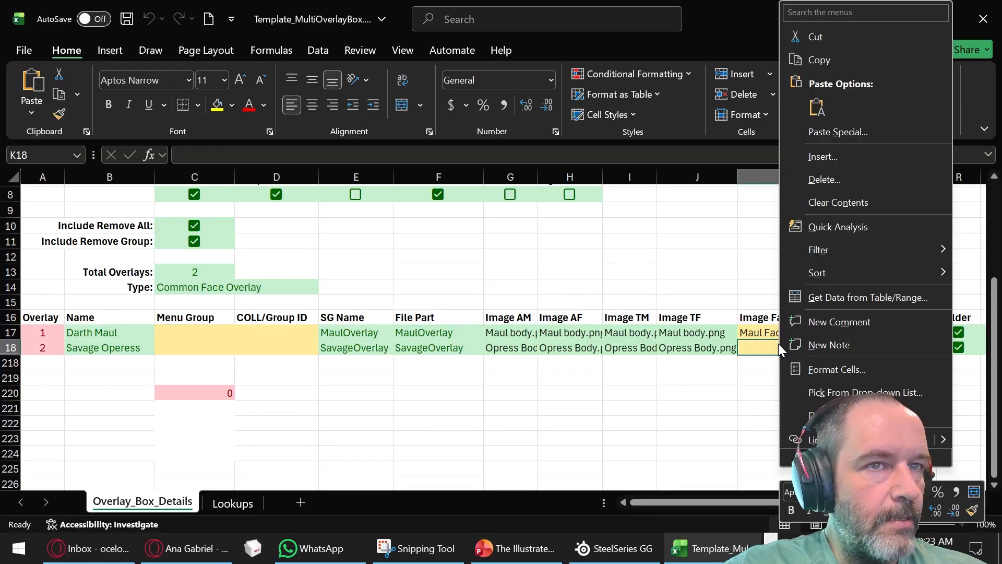
left_click(816, 108)
left_click(673, 392)
- Review the box details and both overlay rows from top to bottom, and save the workbook
scroll(511, 328, "up", 2)
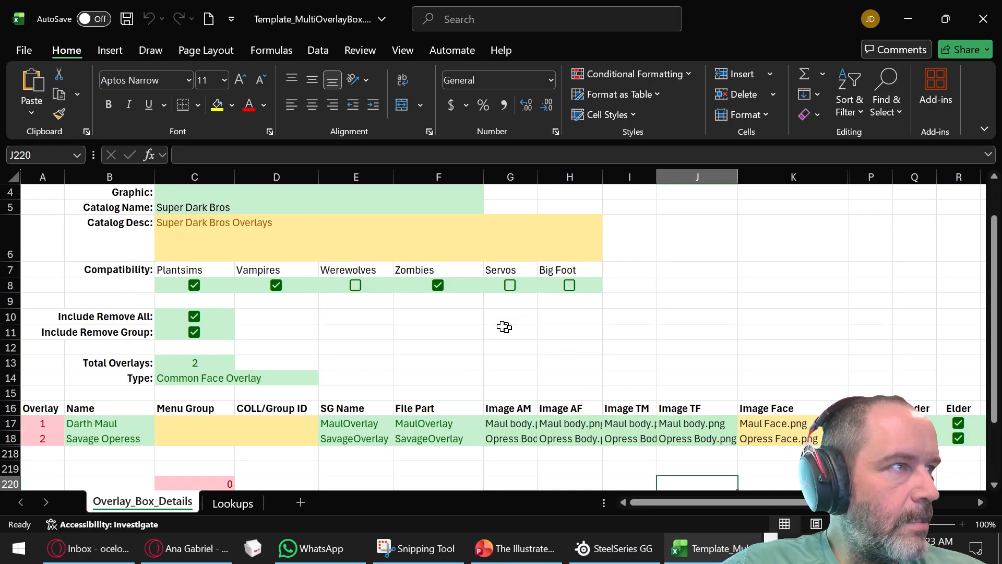
scroll(511, 328, "up", 1)
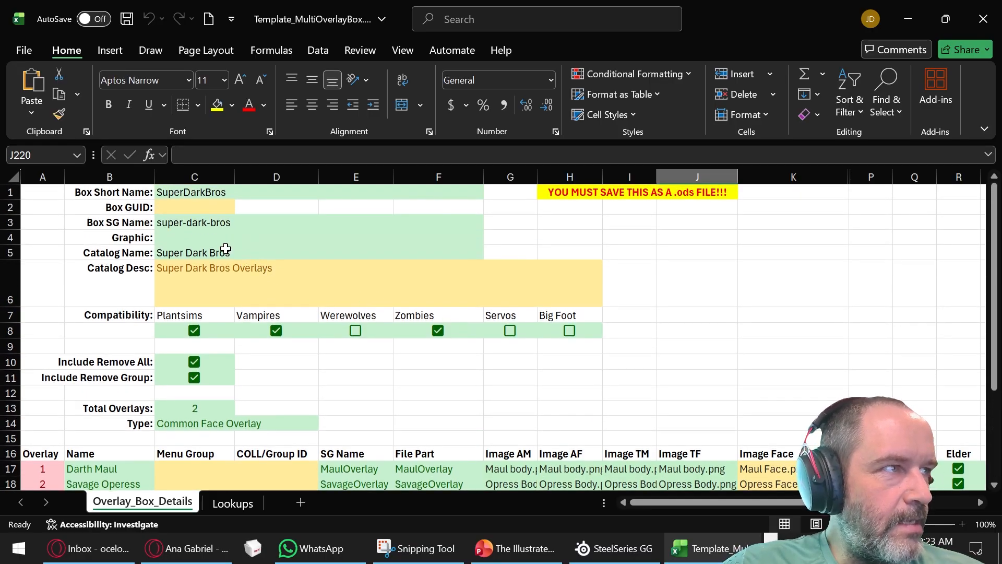
scroll(224, 229, "down", 2)
scroll(220, 239, "up", 2)
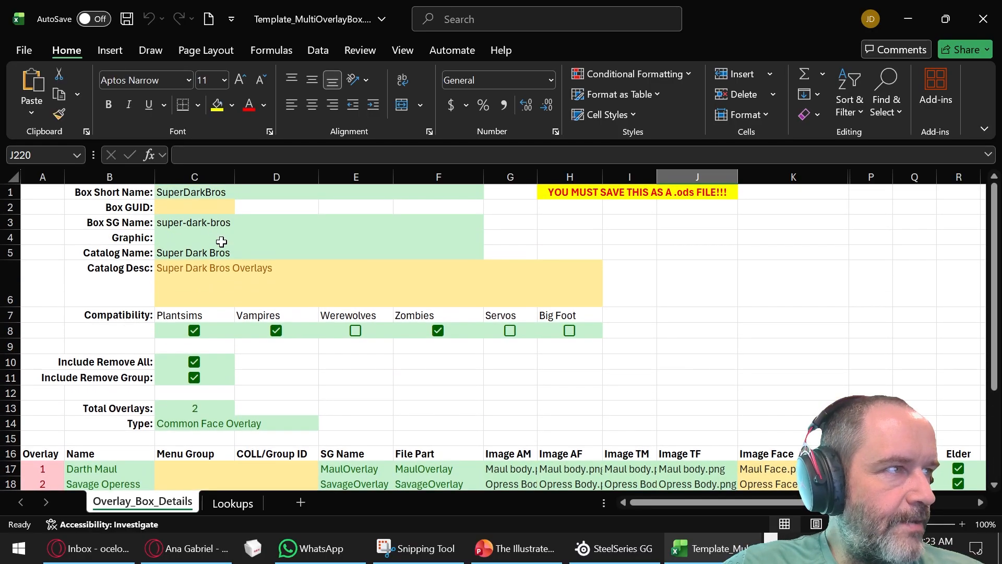
scroll(219, 240, "down", 3)
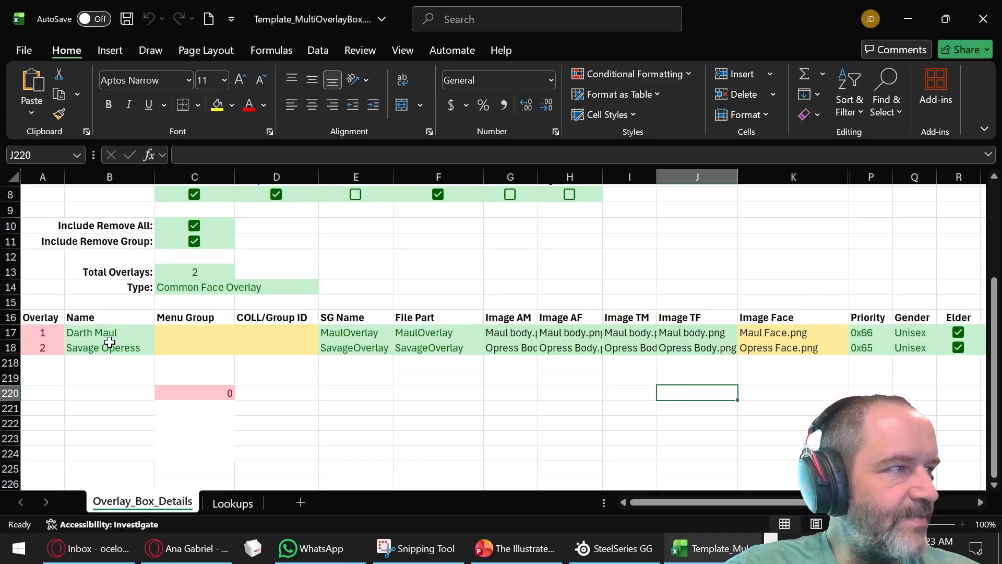
scroll(500, 449, "up", 1)
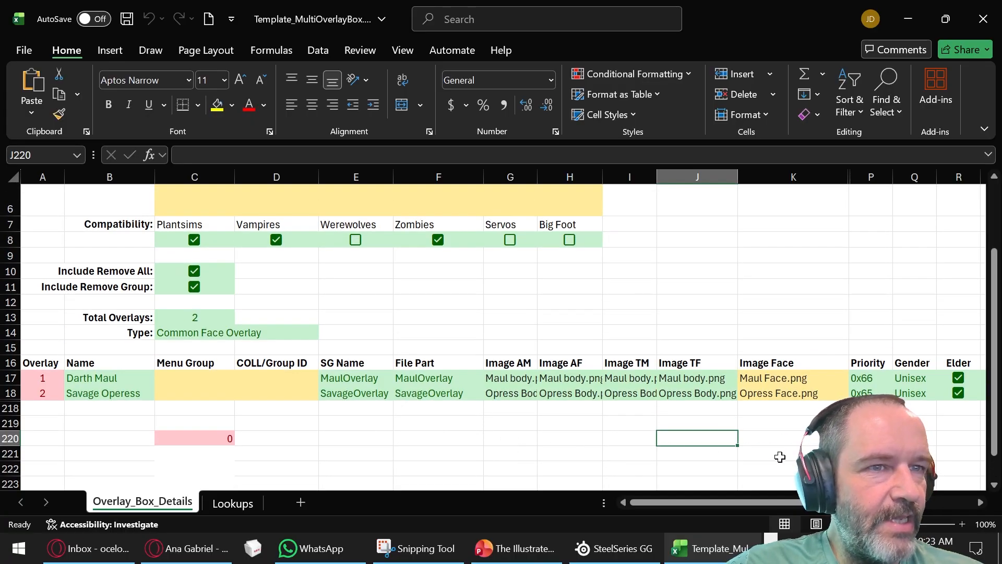
mouse_move(783, 503)
left_mouse_down()
mouse_move(908, 503)
mouse_move(782, 502)
left_mouse_up()
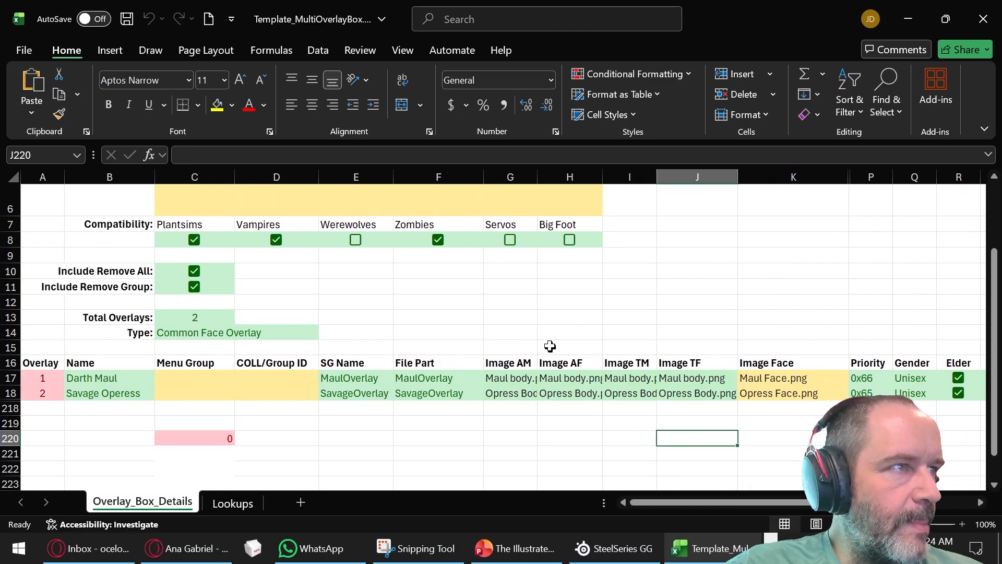
scroll(551, 347, "up", 2)
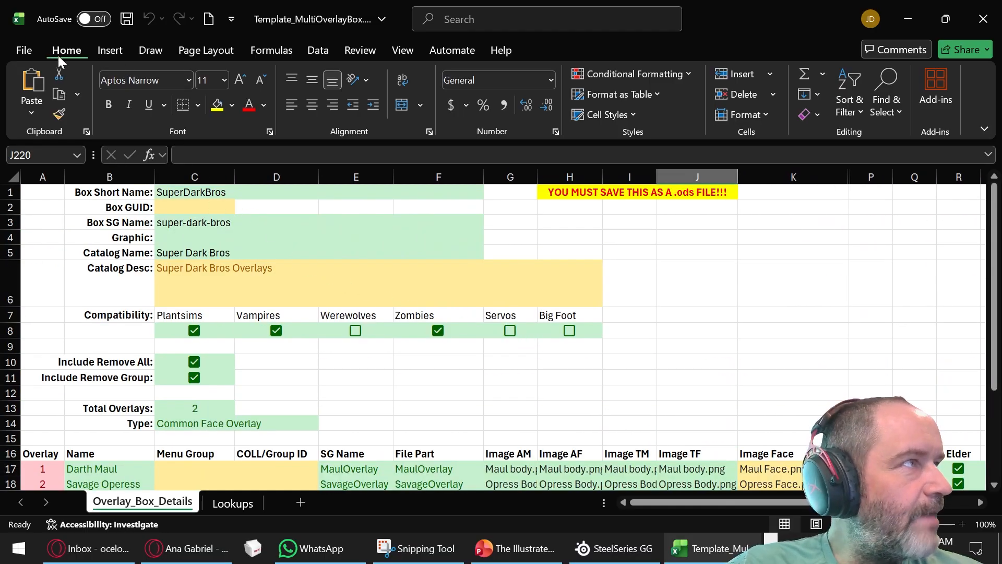
left_click(125, 21)
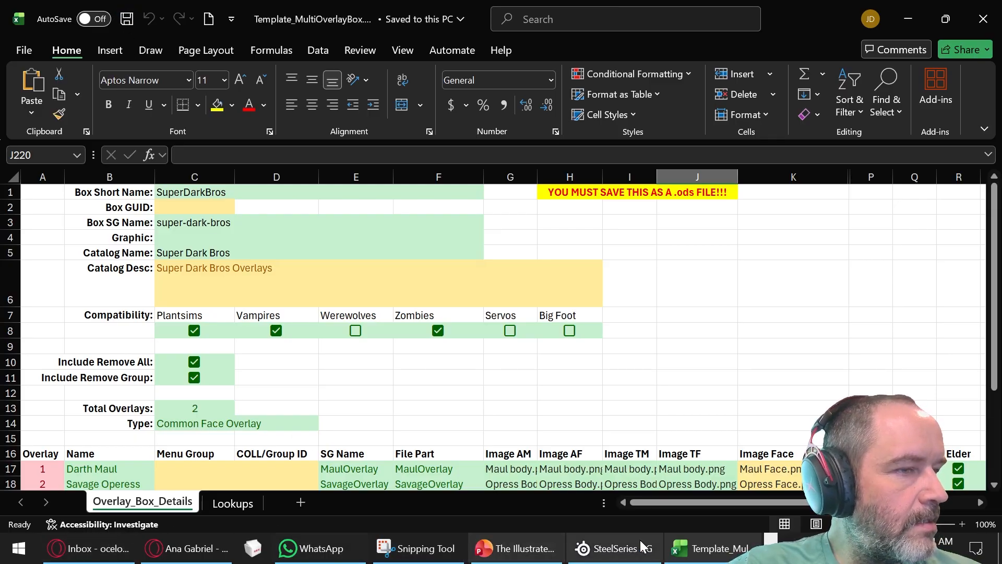
- Switch to the Template folder in File Explorer and delete MaulBody.png, MaulFace.png, OpressBody.png and OpressFace.png
left_click(771, 541)
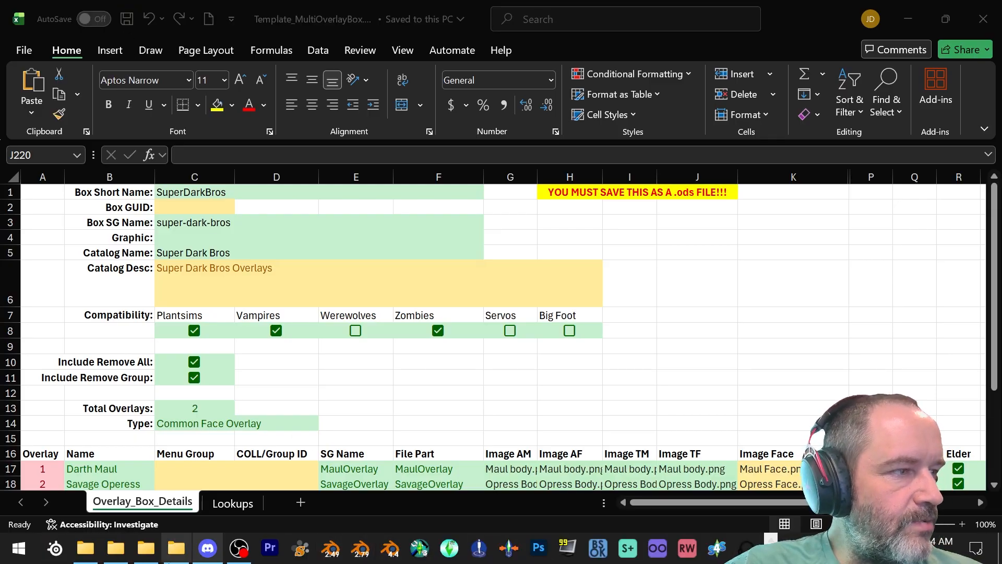
left_click(145, 547)
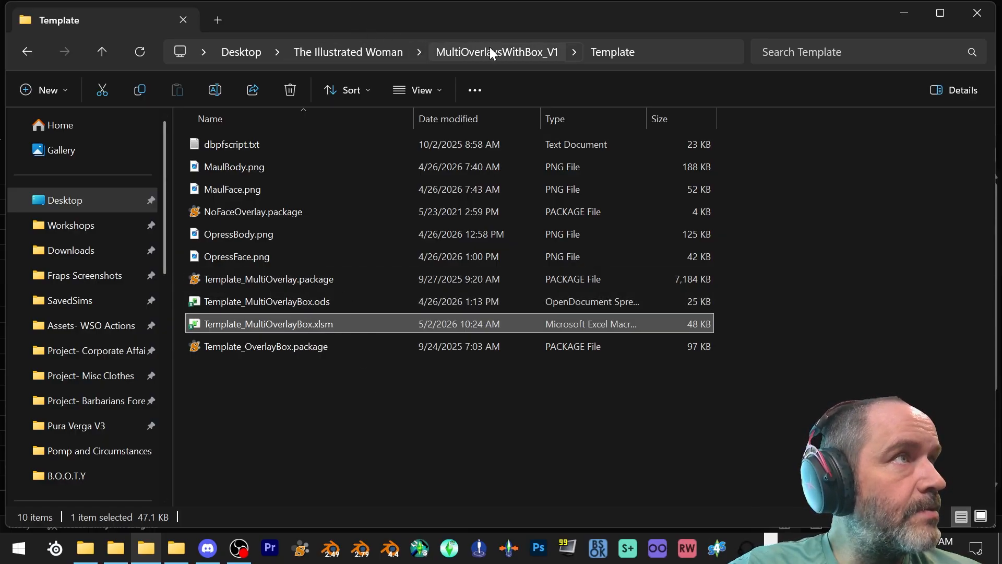
left_click(289, 248)
left_click(276, 233, "ctrl")
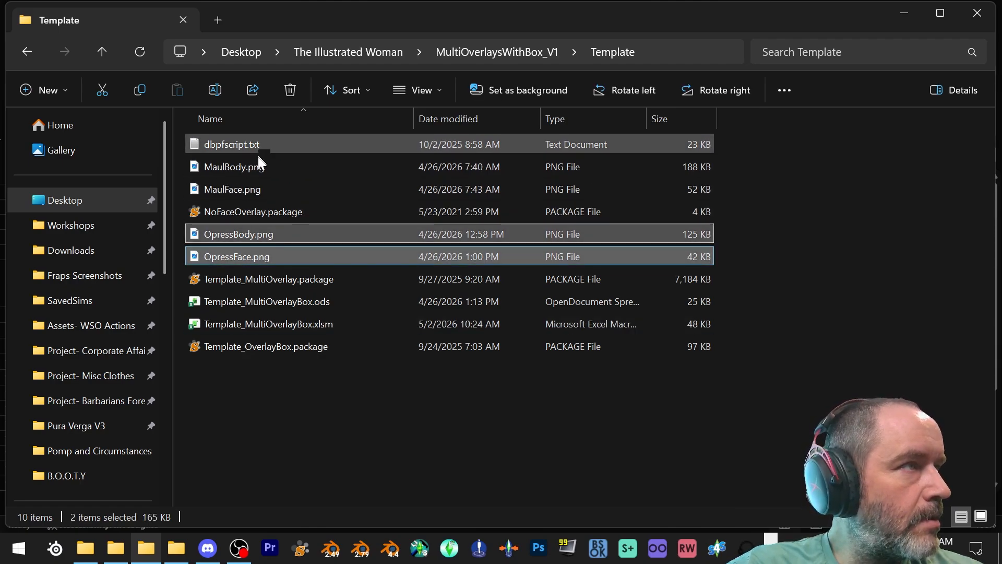
left_click(258, 166, "ctrl")
left_click(255, 181, "ctrl")
right_click(255, 180)
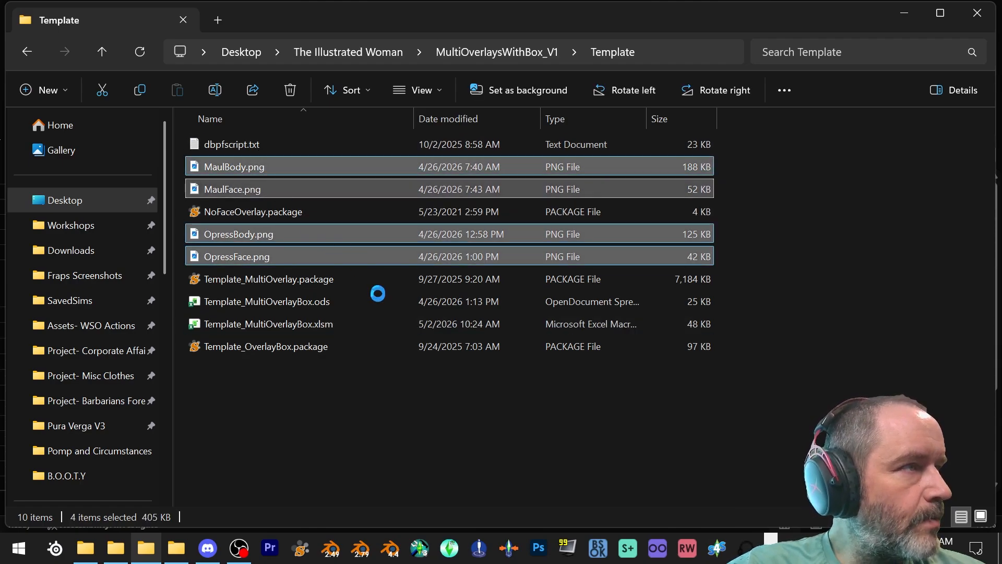
left_click(337, 462)
- Copy Maul body.png, Maul Face.png, Opress Body.png and Opress Face.png from The Illustrated Woman folder into MultiOverlaysWithBox_V1's Template folder
left_click(466, 48)
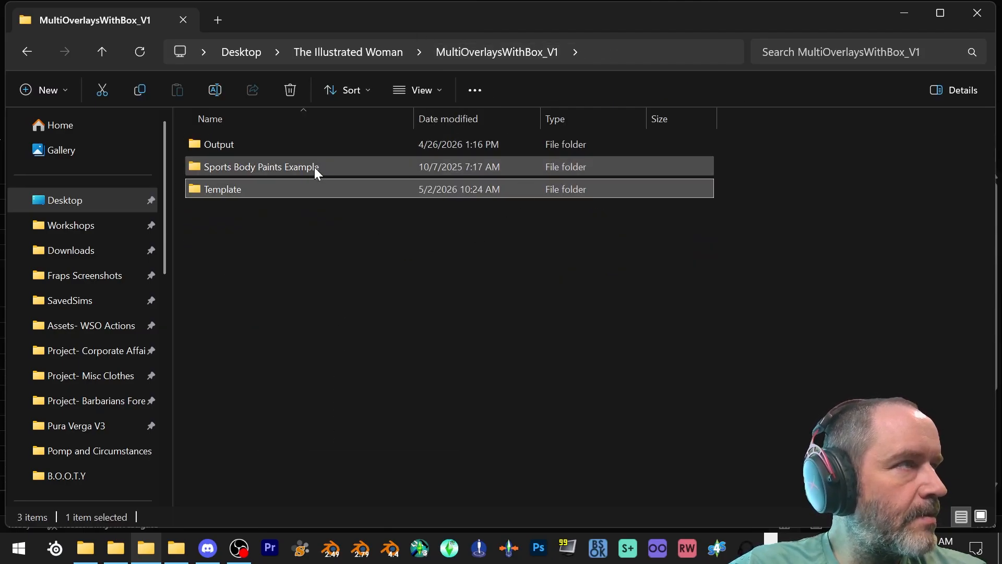
left_click(360, 52)
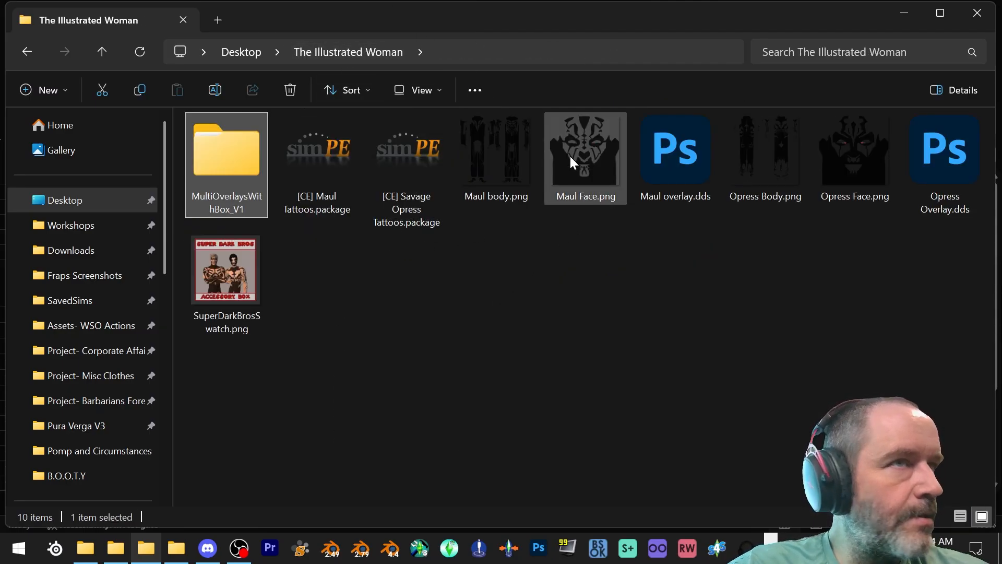
left_click(474, 142)
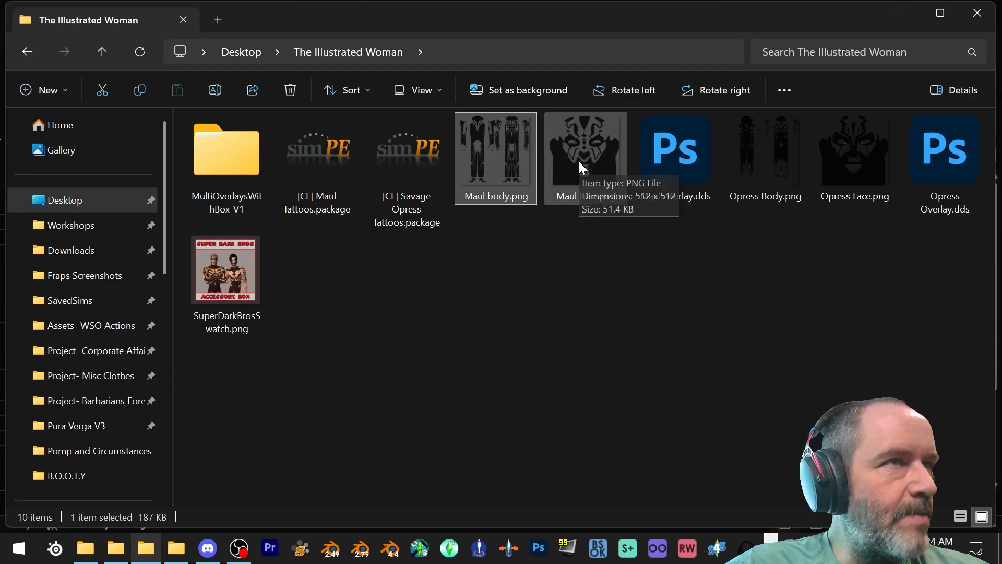
left_click(578, 160, "ctrl")
left_click(837, 170, "ctrl")
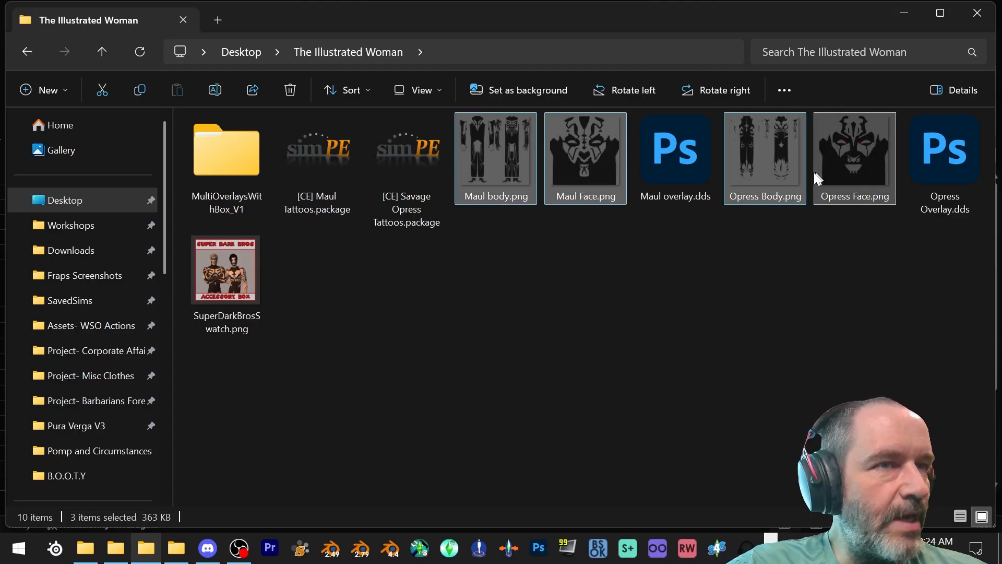
key("ctrl+c")
double_click(224, 157)
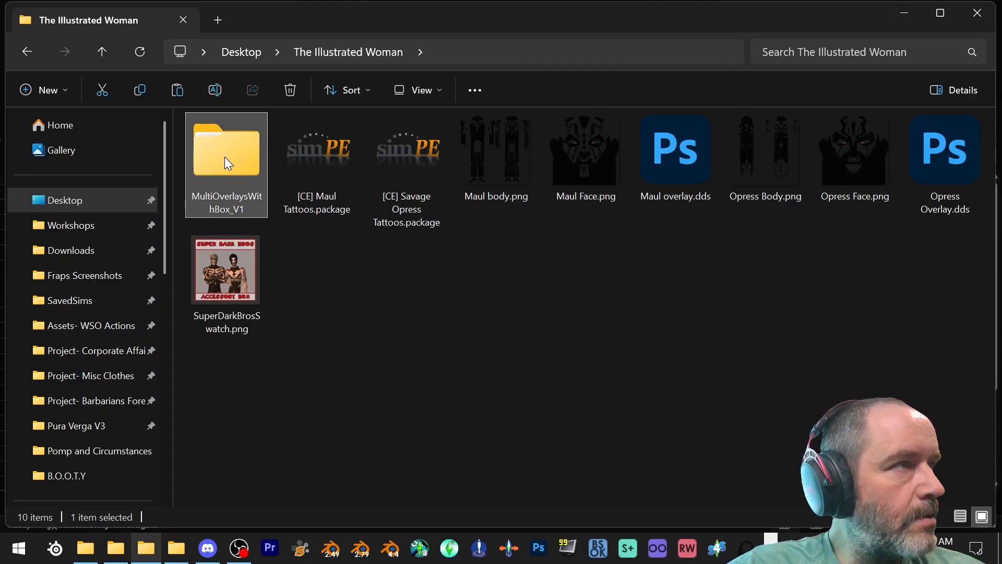
double_click(236, 191)
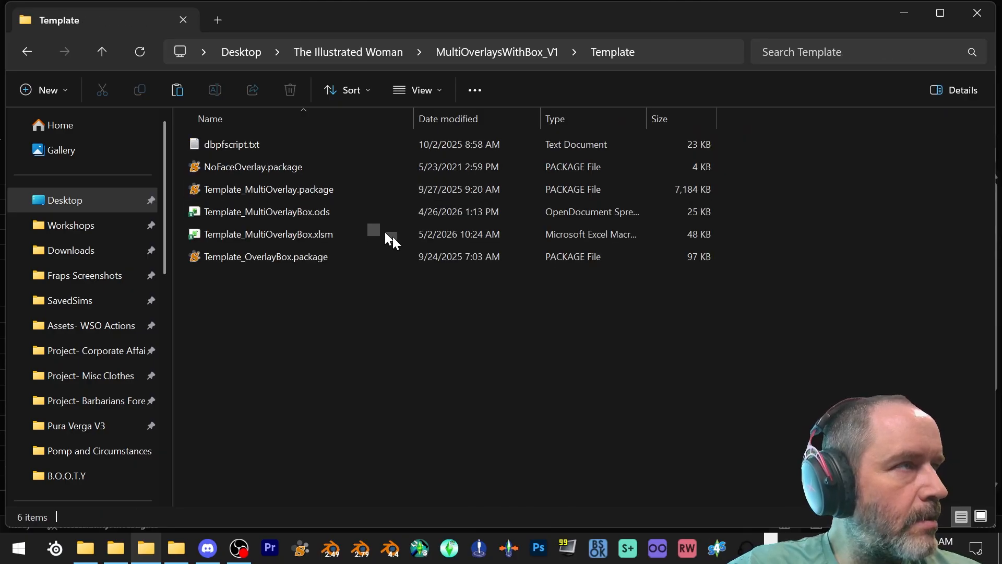
key("ctrl+v")
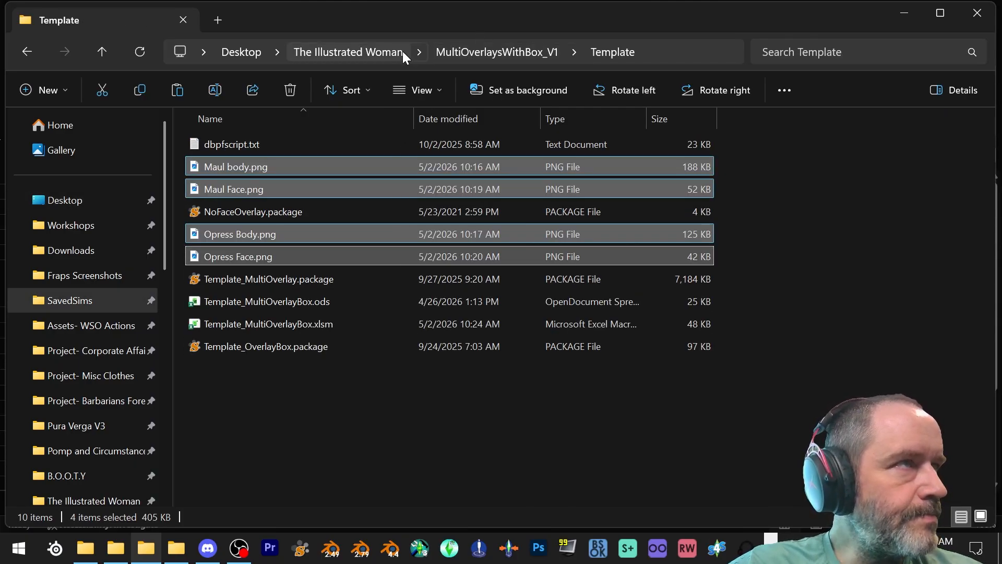
- Copy SuperDarkBrosSwatch.png from The Illustrated Woman folder into the Template folder
left_click(369, 51)
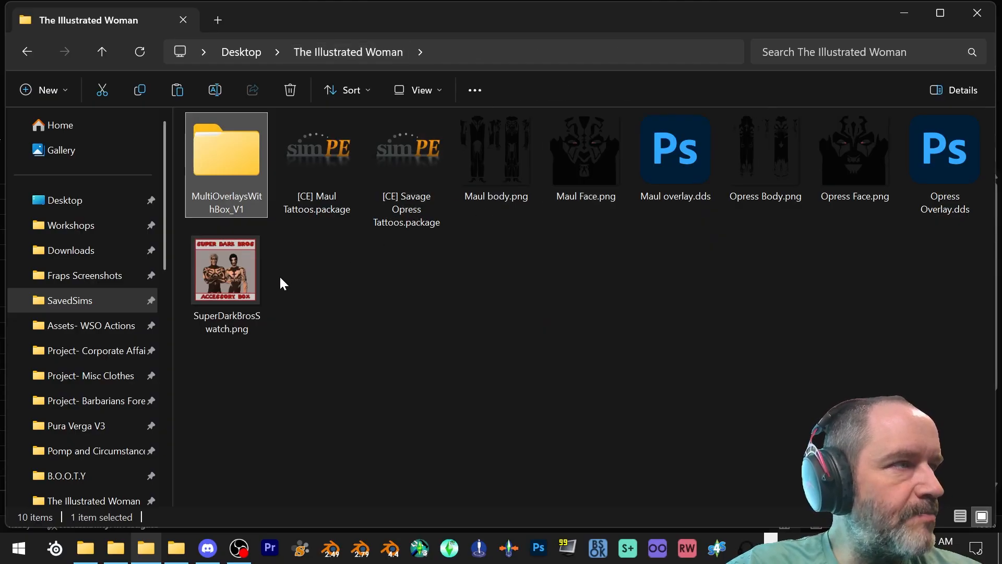
left_click(236, 286)
double_click(212, 174)
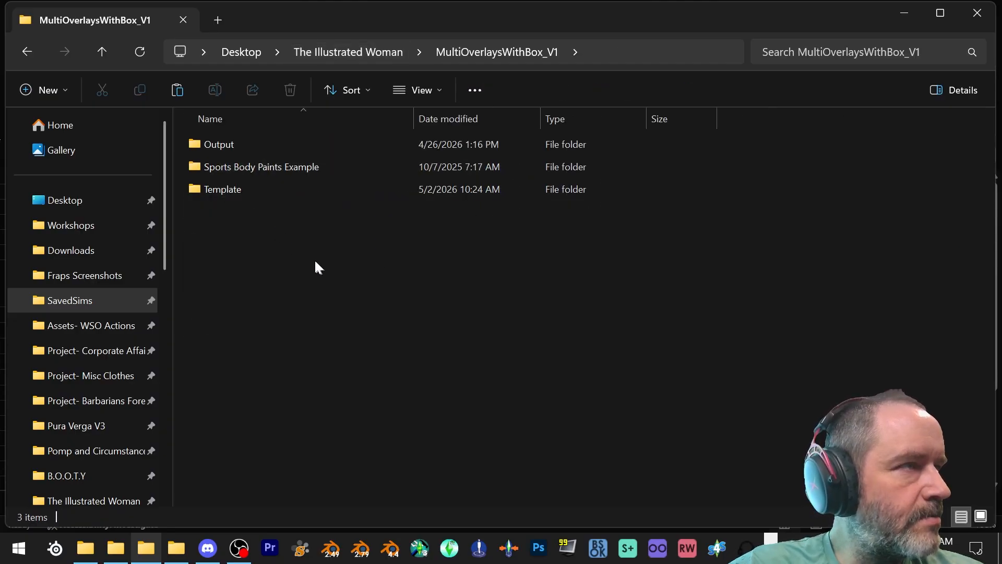
double_click(268, 190)
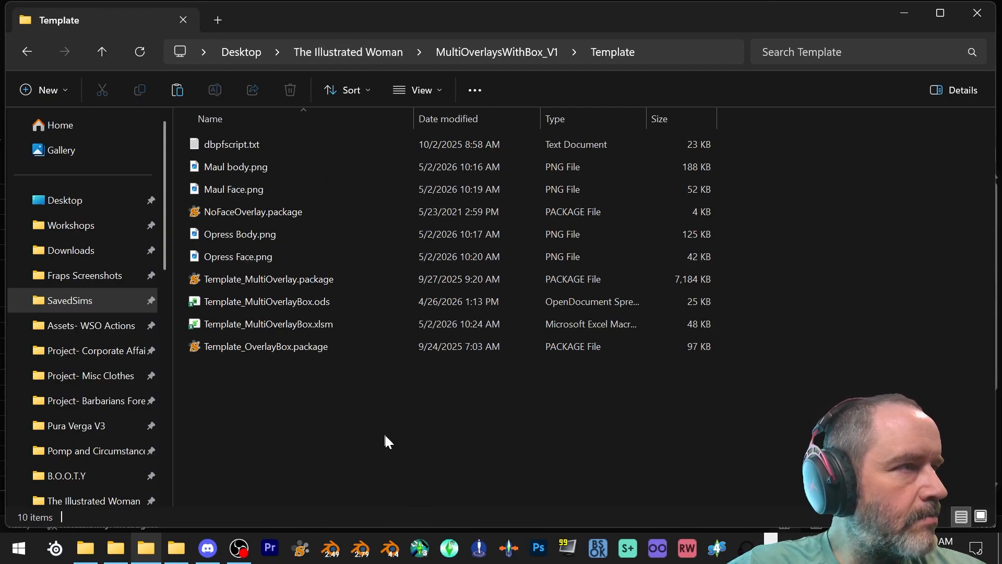
key("ctrl+v")
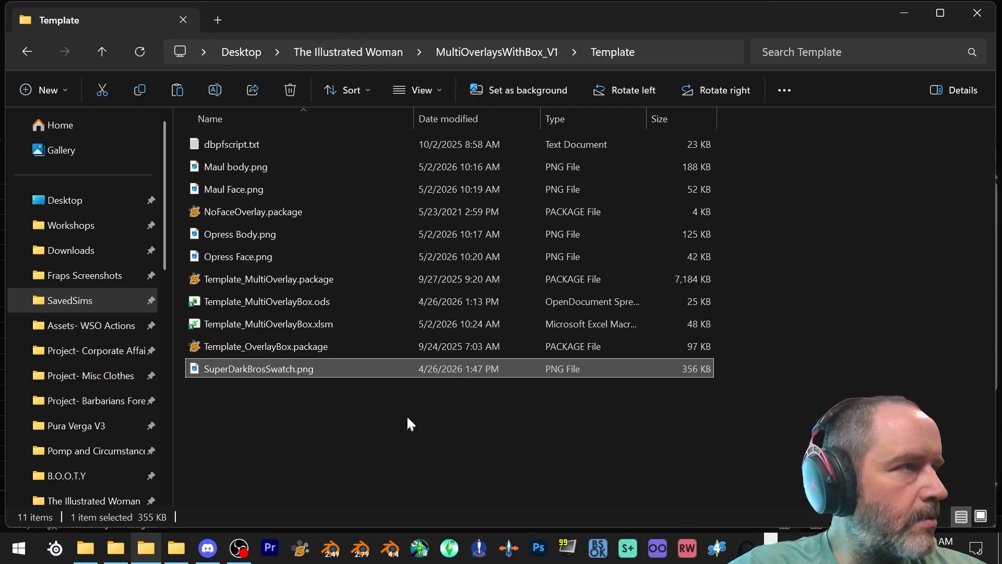
- Copy the complete file name of SuperDarkBrosSwatch.png in the Template folder, including its extension
right_click(313, 369)
mouse_move(337, 548)
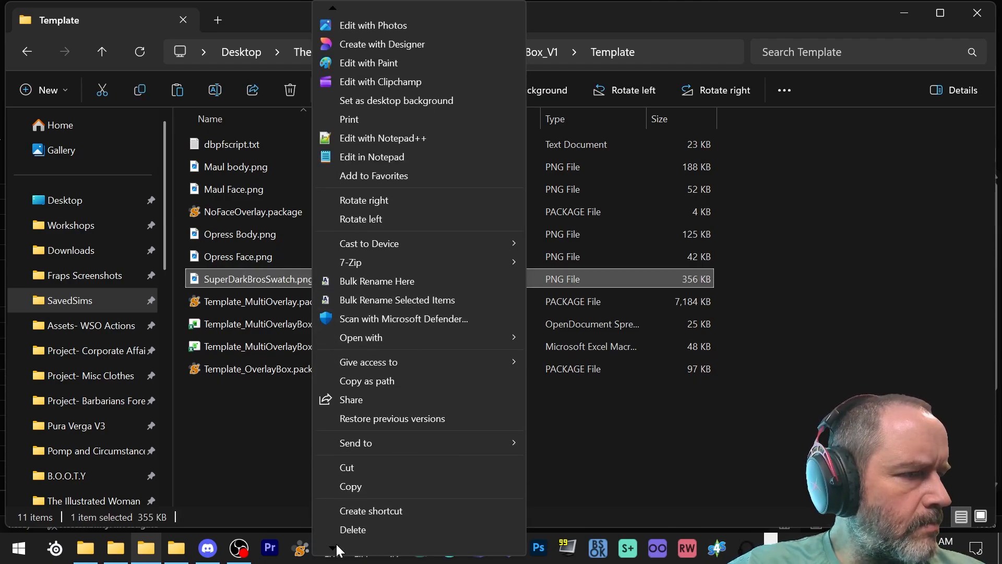
left_click(356, 492)
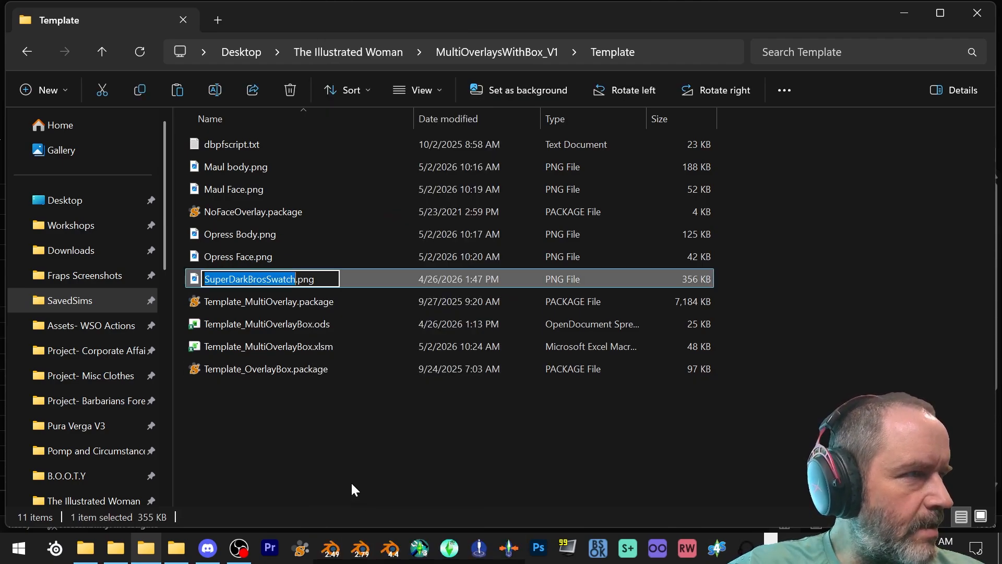
left_click_drag(317, 286, 273, 277)
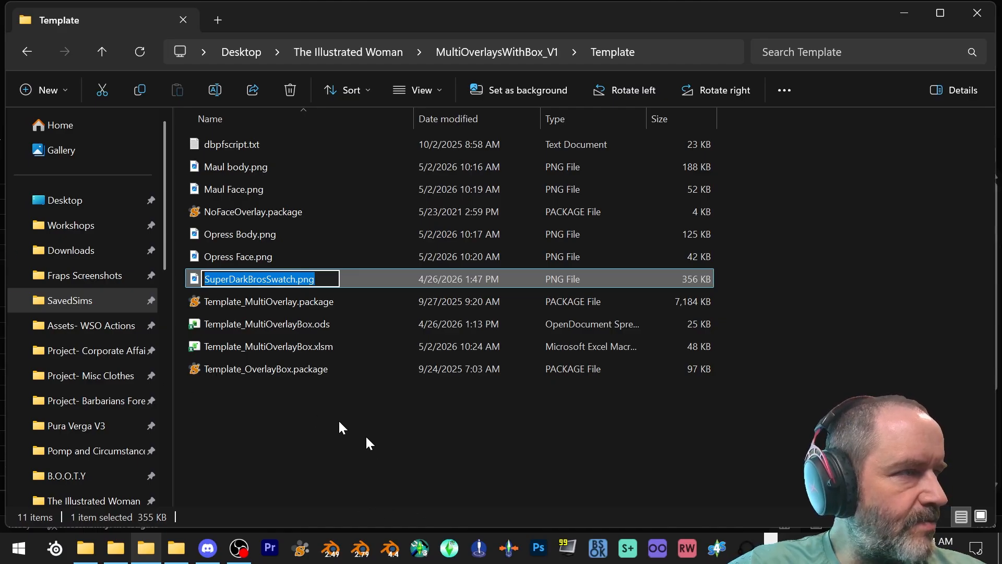
- Switch to the Template_MultiOverlayBox workbook in Excel and set the box's Graphic value to SuperDarkBrosSwatch.png
left_click(770, 555)
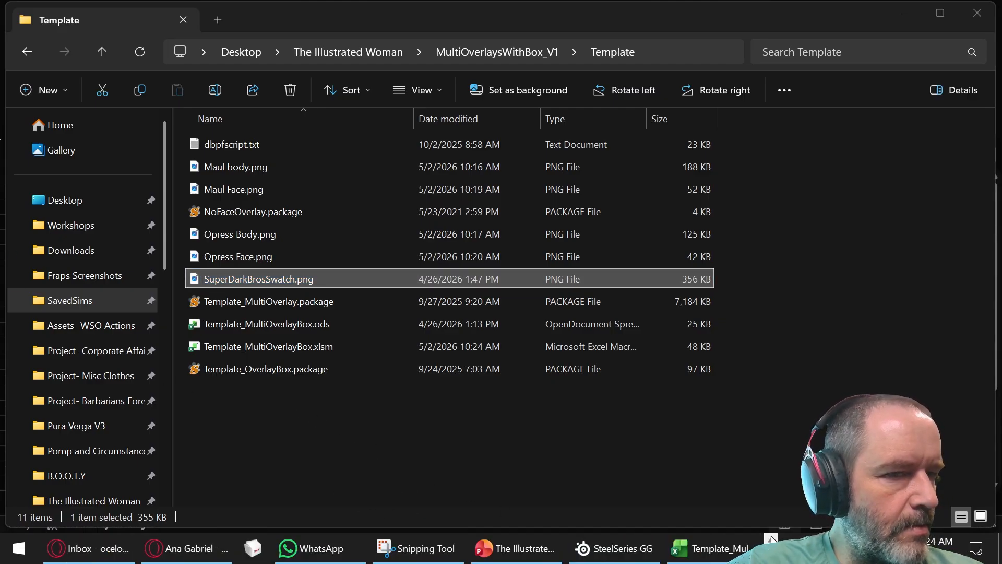
left_click(709, 548)
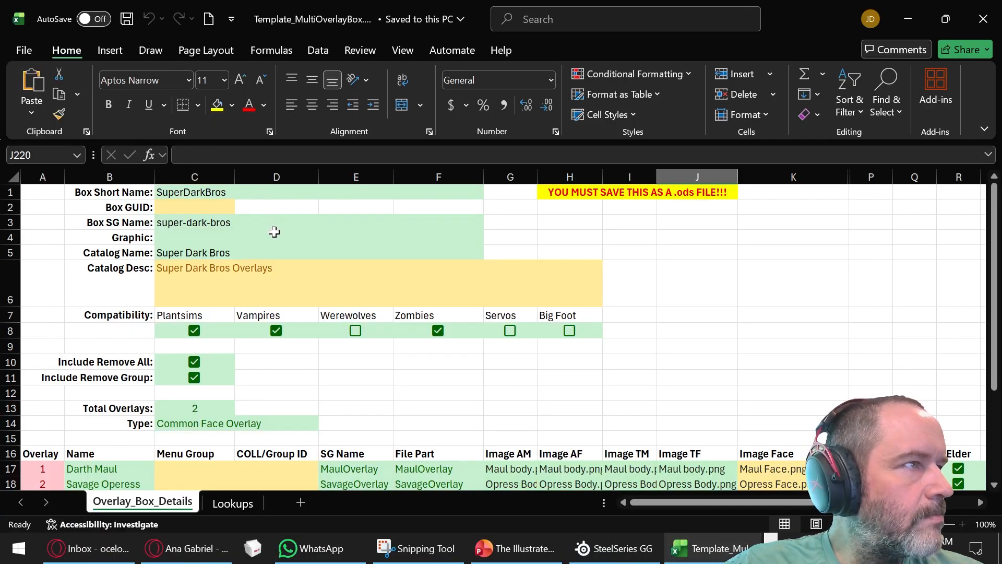
left_click(244, 254)
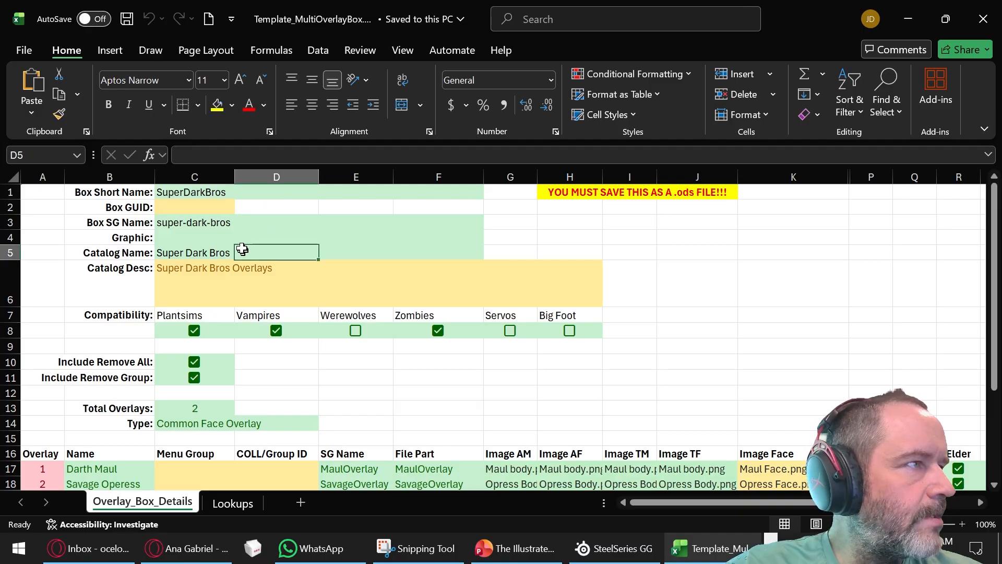
left_click(201, 192)
left_click(189, 224)
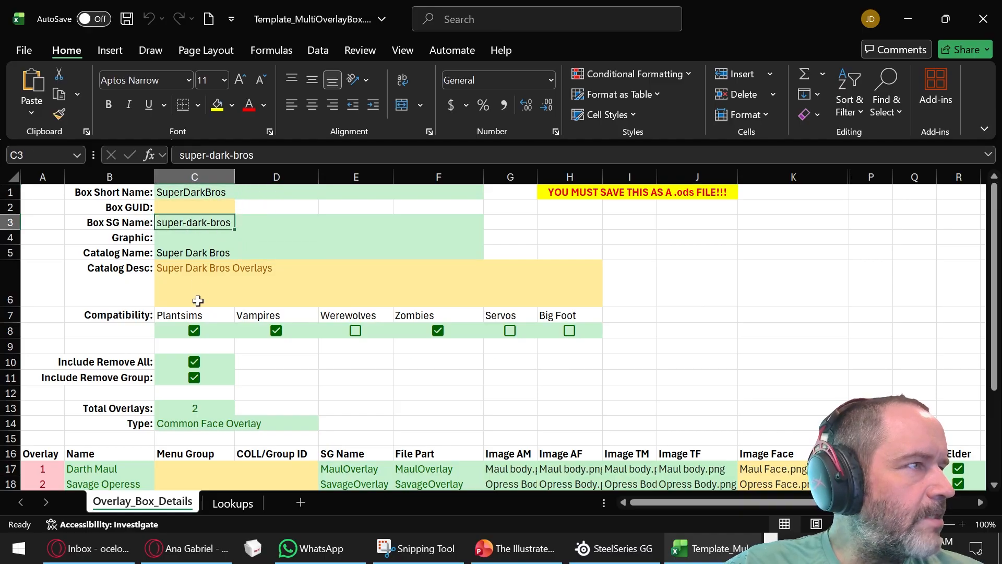
left_click(190, 254)
left_click(183, 271)
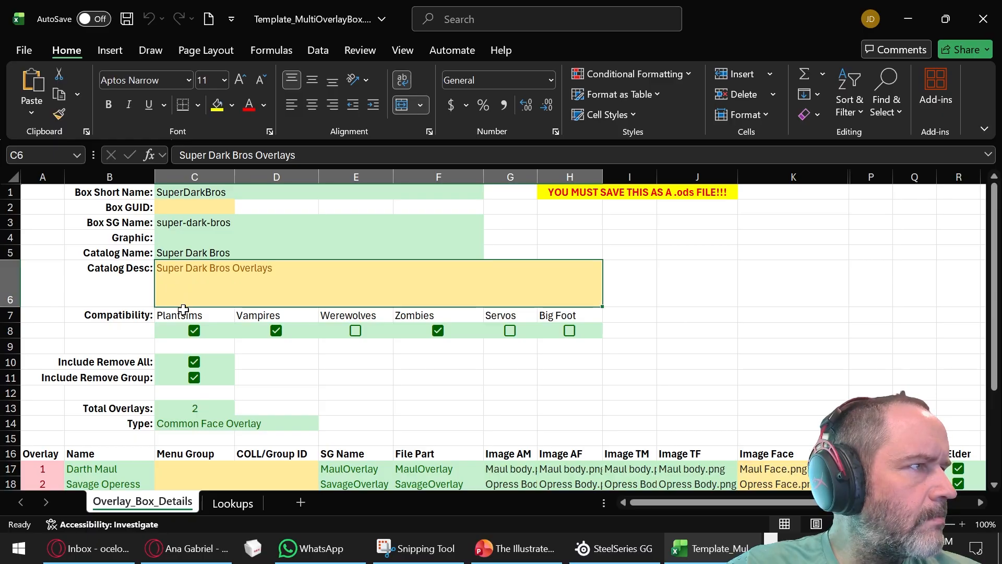
left_click(185, 243)
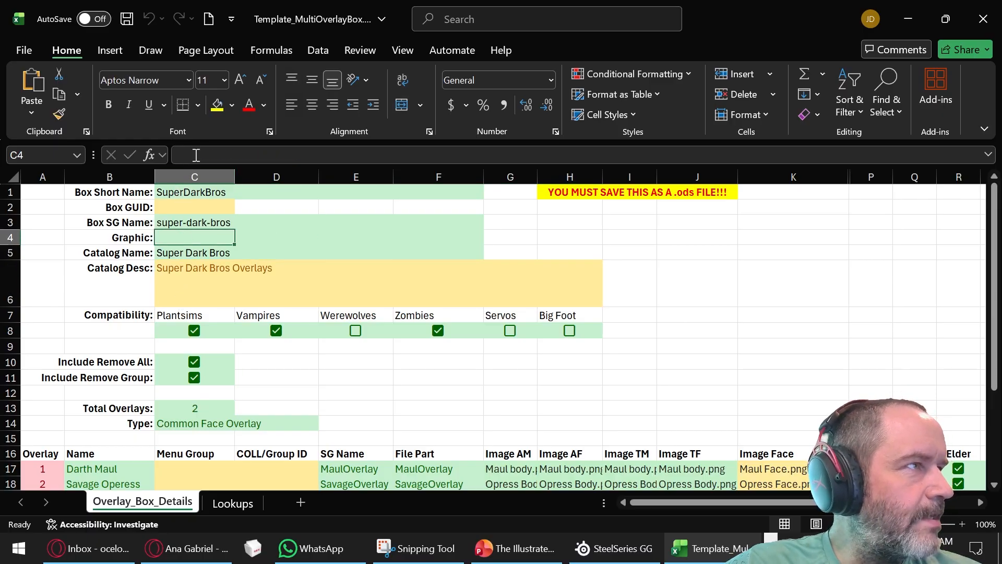
key("F2")
key("ctrl+v")
left_click_drag(376, 379, 438, 379)
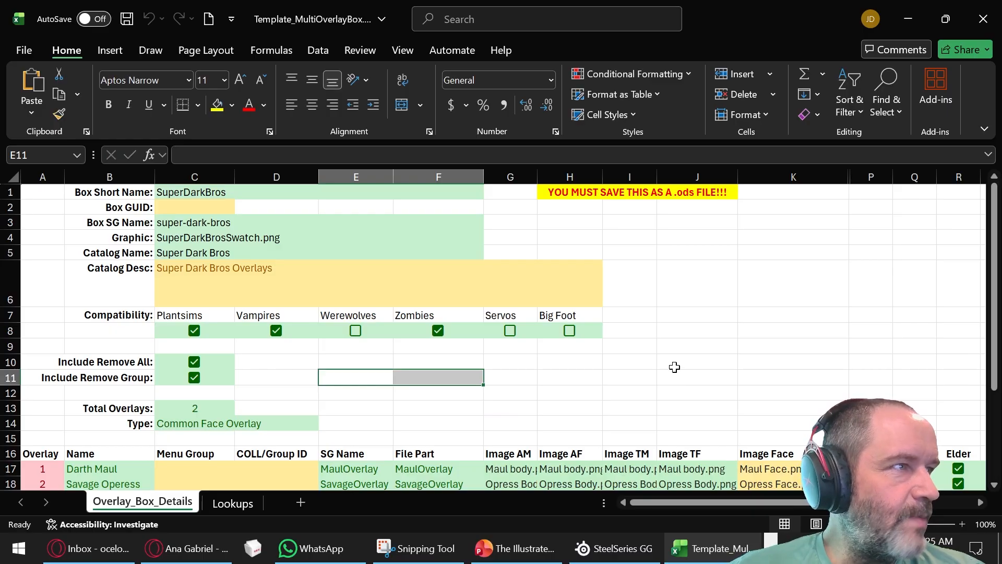
- Review the completed box and overlay details, and save the workbook in its current macro-enabled format
scroll(532, 298, "down", 2)
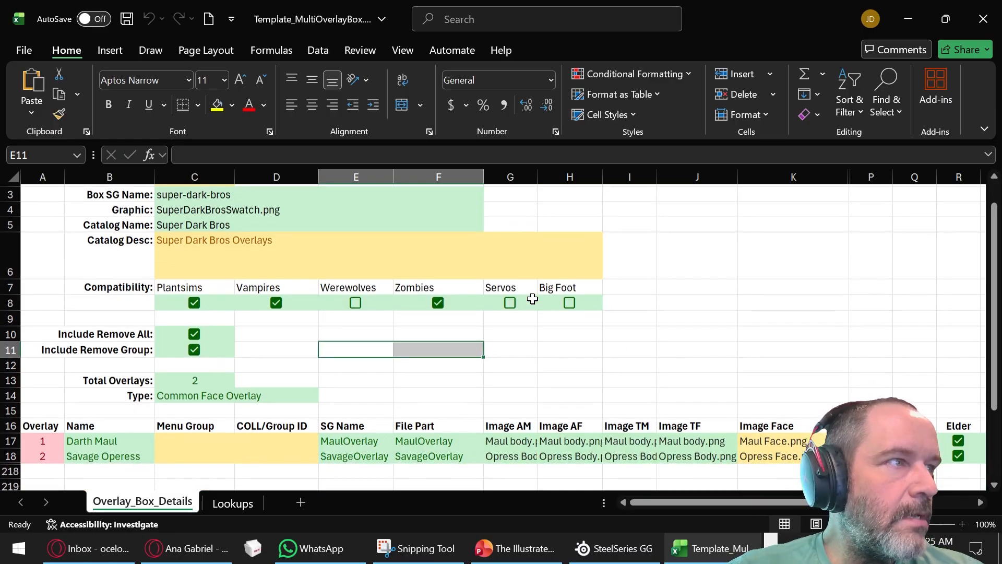
scroll(531, 301, "up", 2)
scroll(532, 301, "down", 2)
scroll(531, 301, "up", 2)
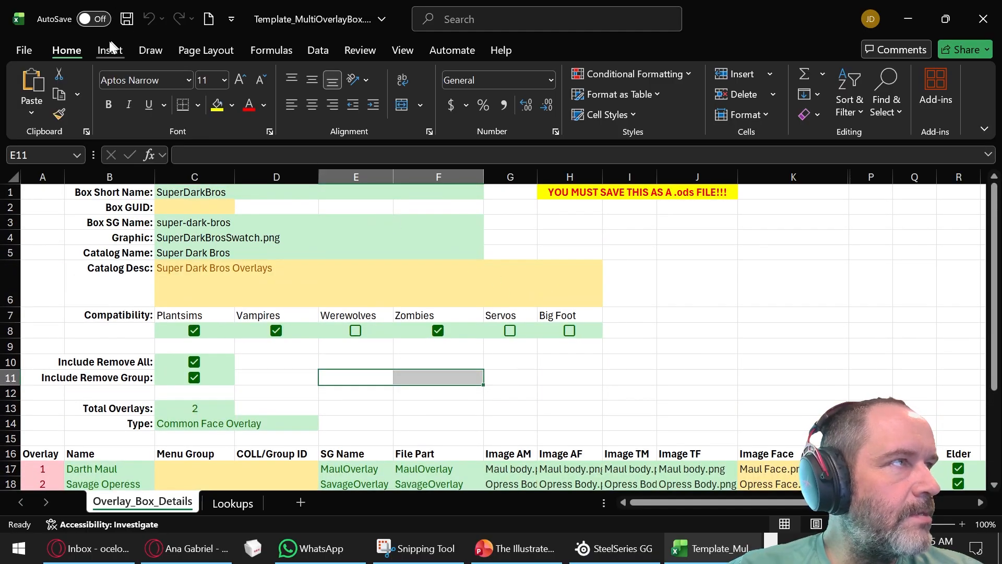
left_click(127, 20)
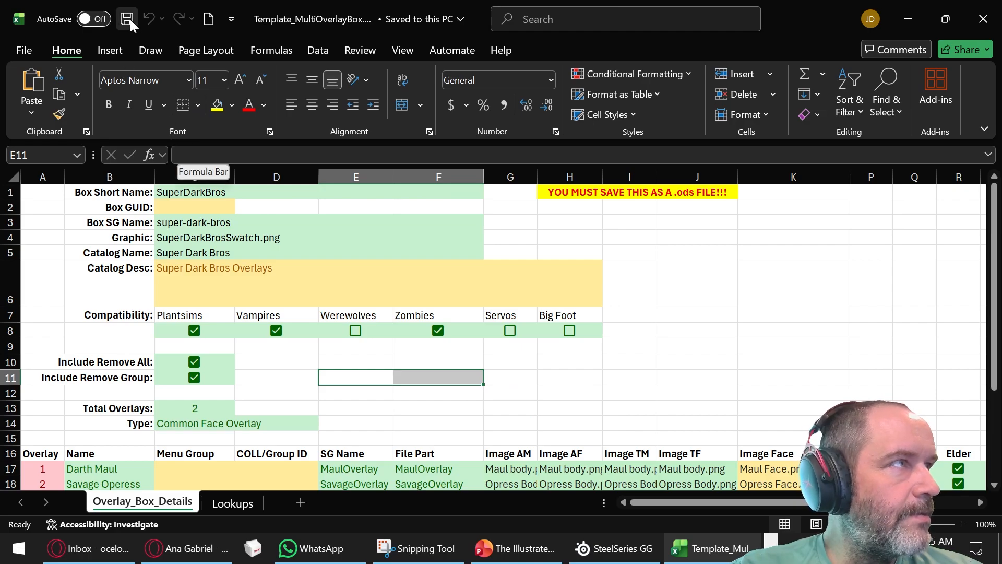
- Save the workbook in the Template folder as OpenDocument Spreadsheet Template_MultiOverlayBox.ods, replacing the existing file and accepting the format's limitations
left_click(28, 50)
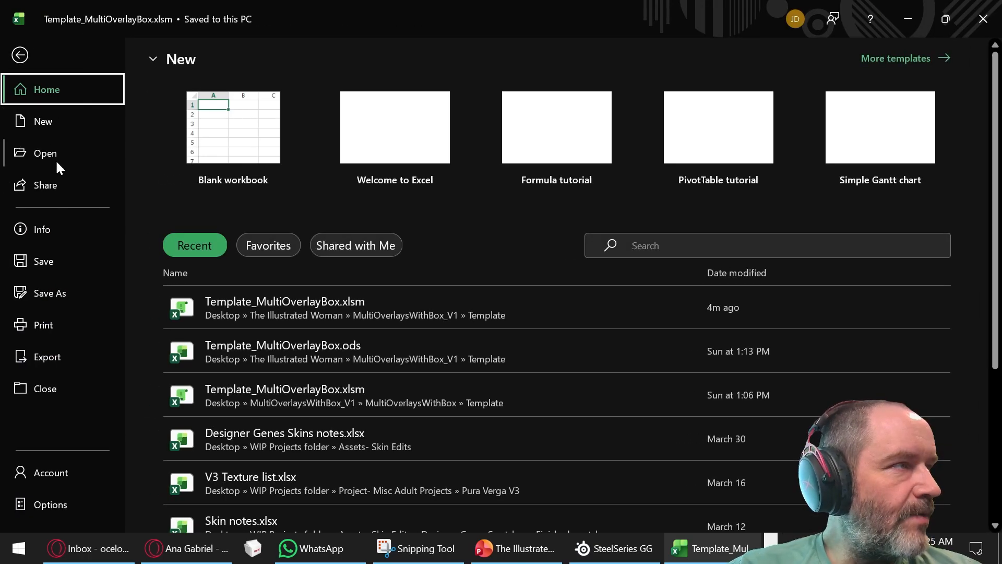
left_click(58, 300)
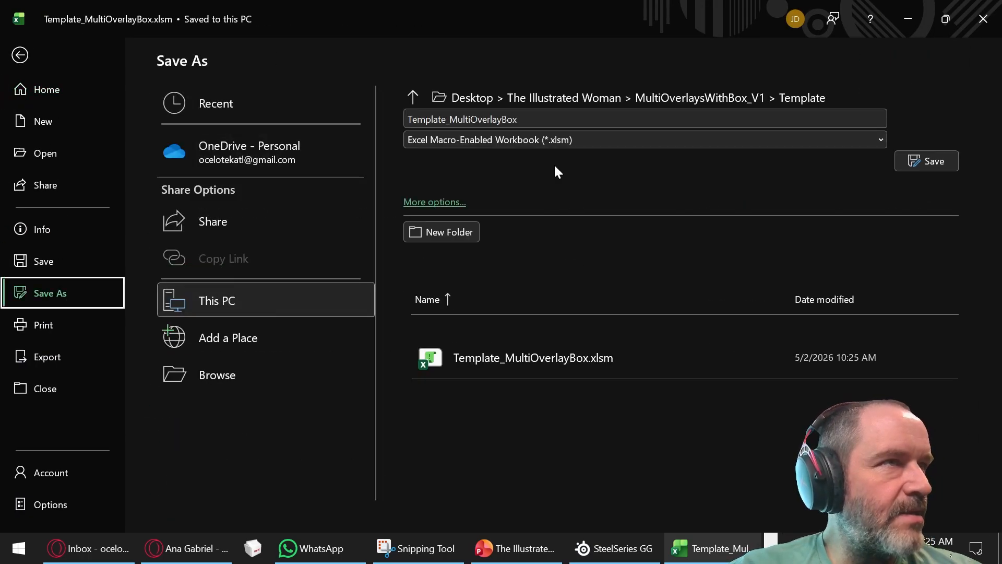
left_click(563, 137)
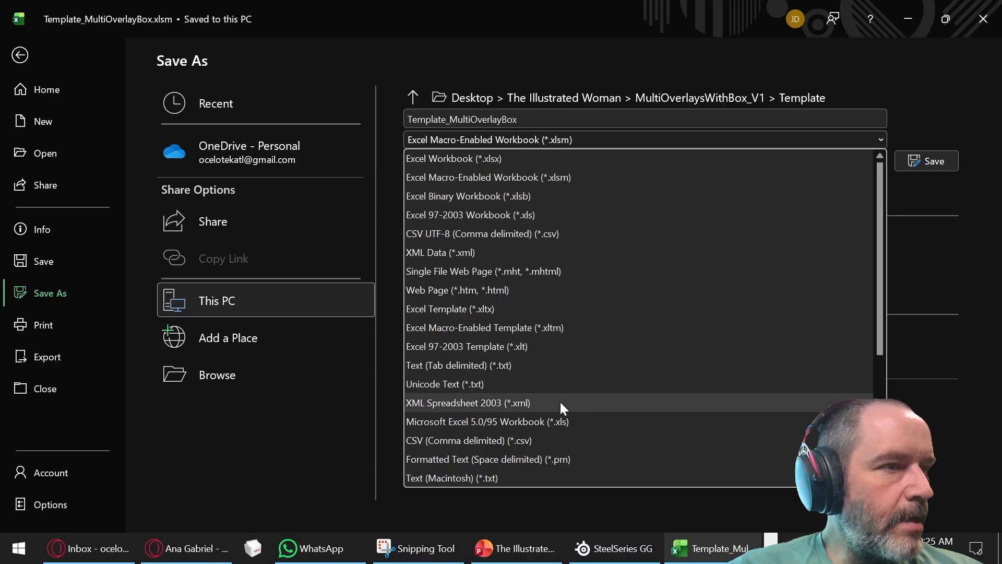
scroll(560, 401, "down", 4)
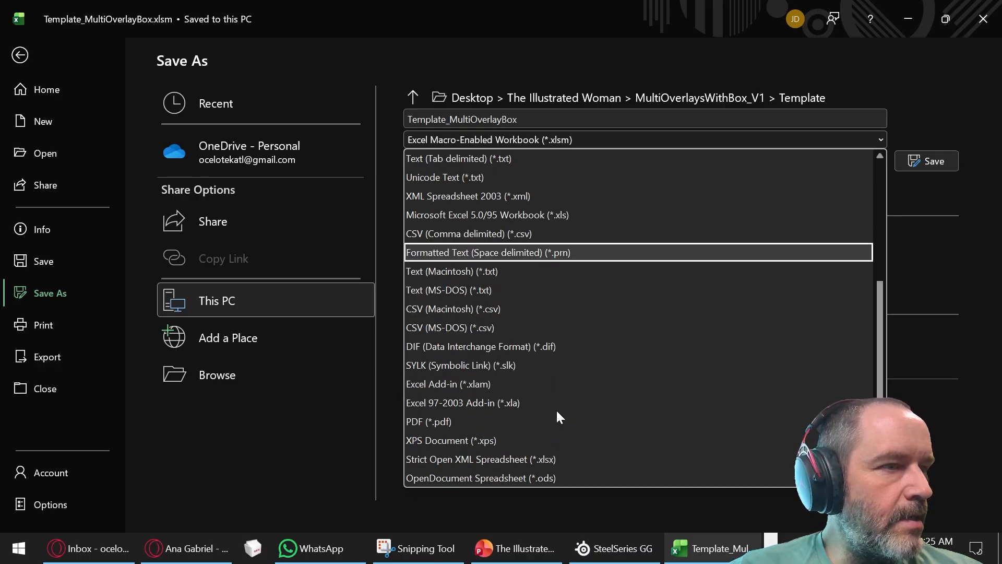
left_click(547, 480)
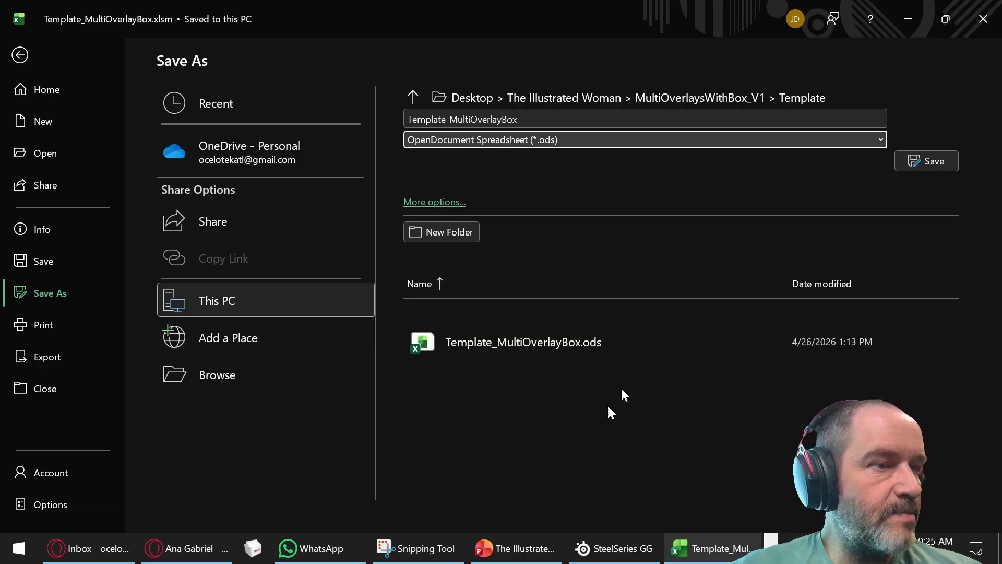
left_click(930, 162)
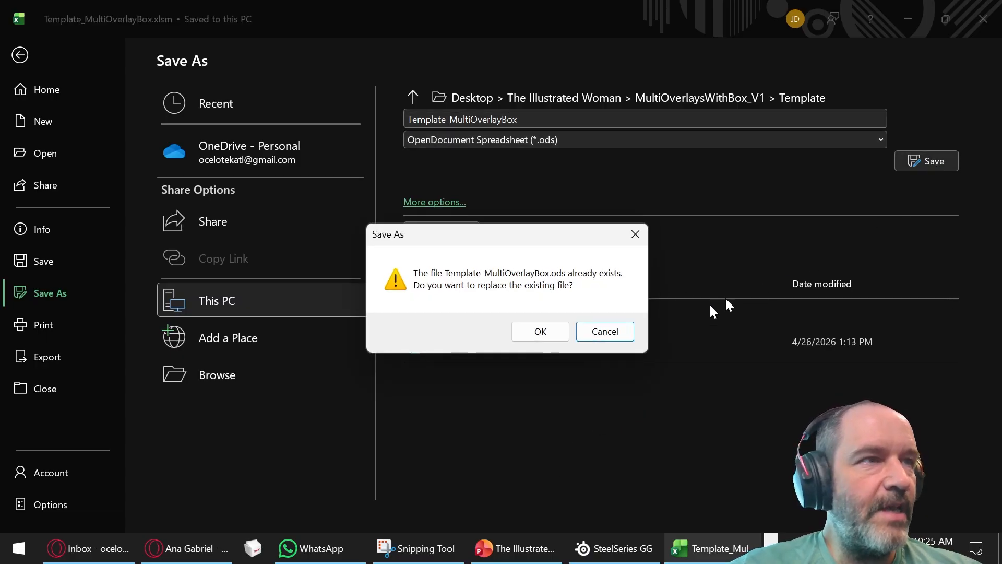
left_click(545, 331)
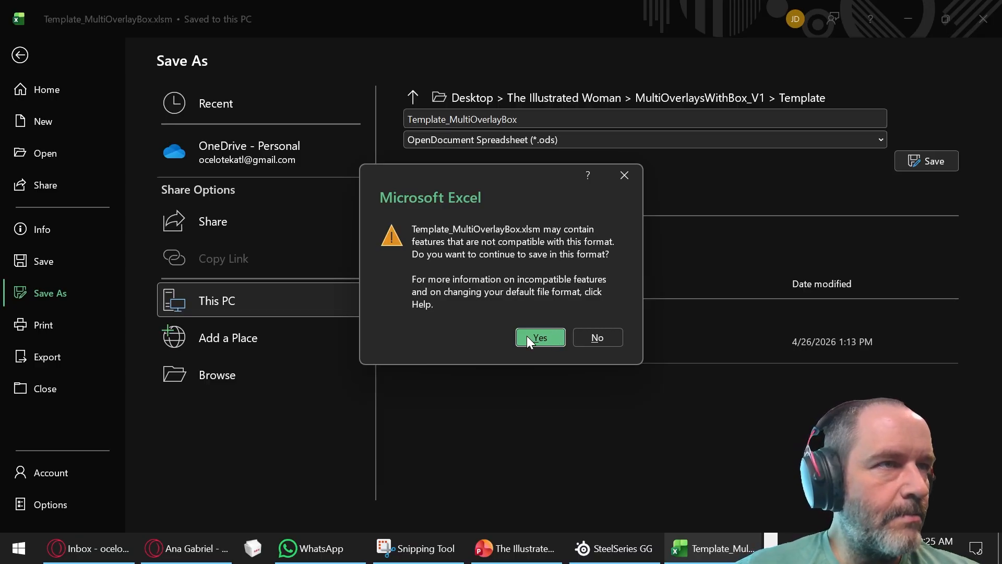
left_click(527, 336)
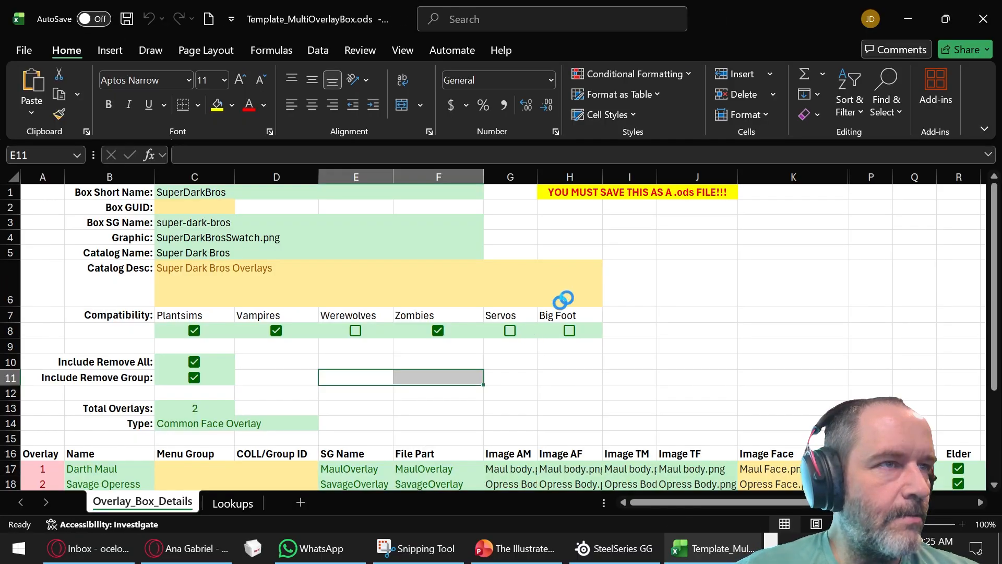
- Minimize the open windows, launch DbpfScripter.exe from the desktop's Dbpf ScripterV1.6 folder, and move its window fully into view
left_click(916, 15)
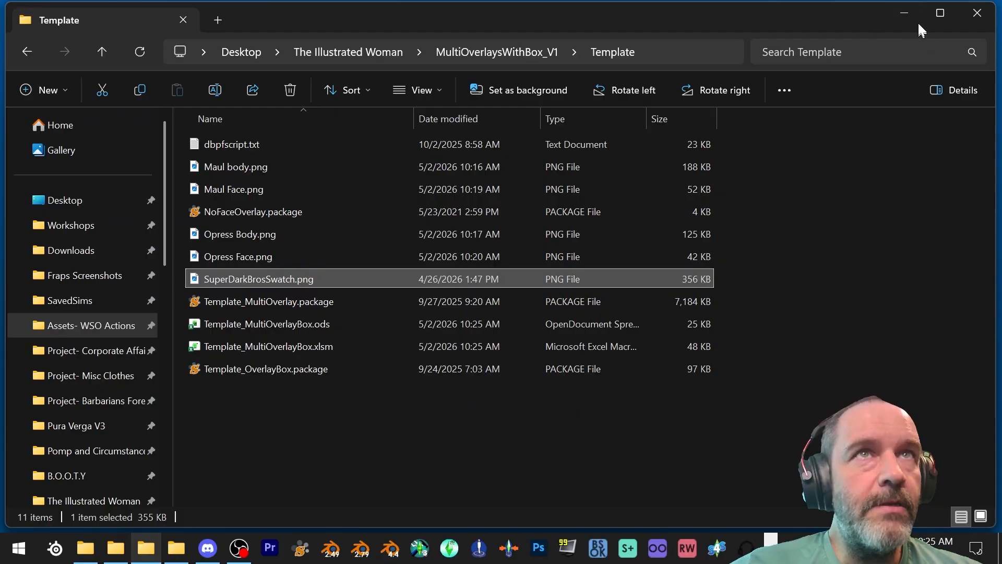
left_click(906, 13)
left_click(905, 12)
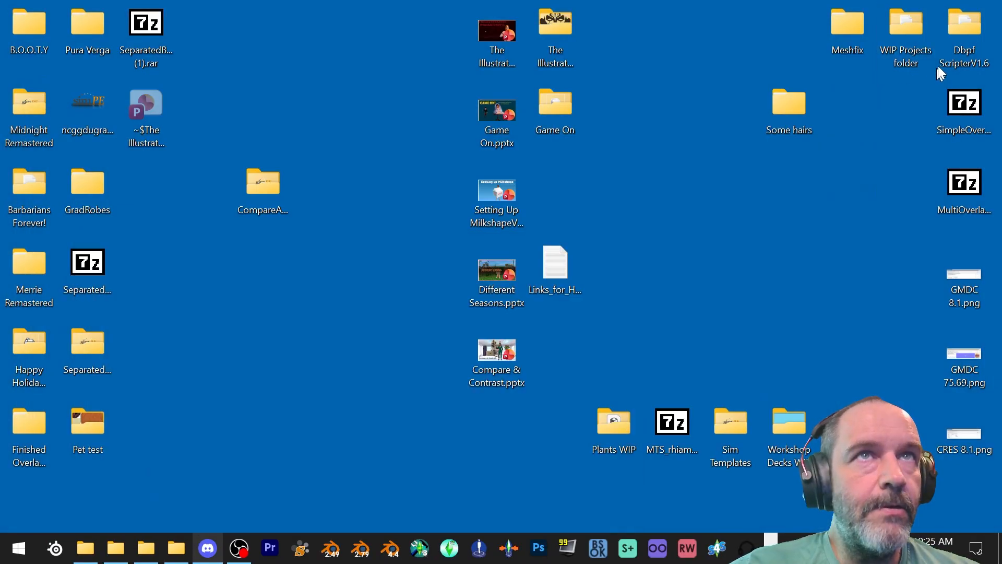
double_click(962, 24)
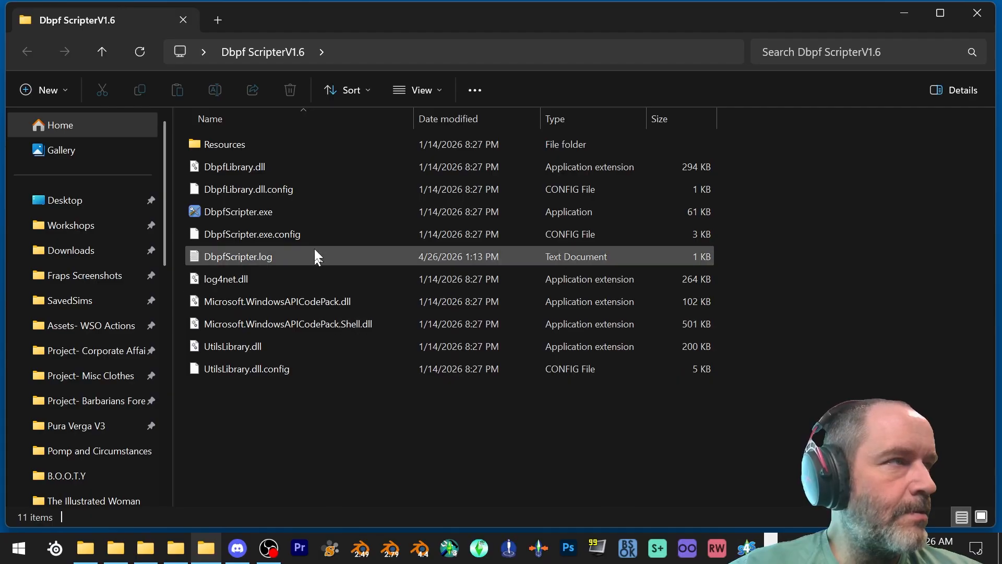
double_click(302, 212)
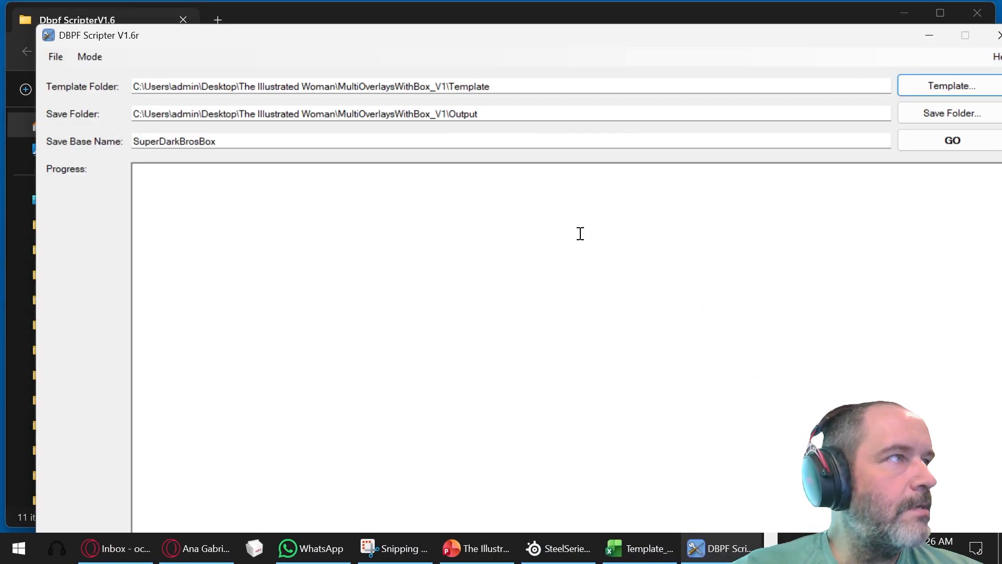
left_click_drag(579, 44, 553, 23)
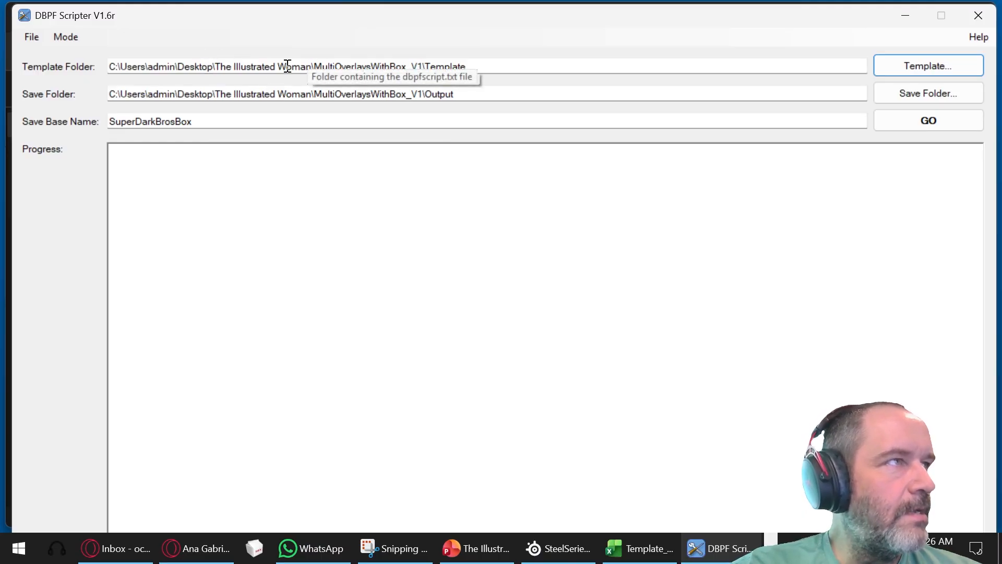
- Try to run the script with the MultiOverlaysWithBox_V1 Template and Output folders and the save base name SuperDarkBrosBox
left_click(541, 68)
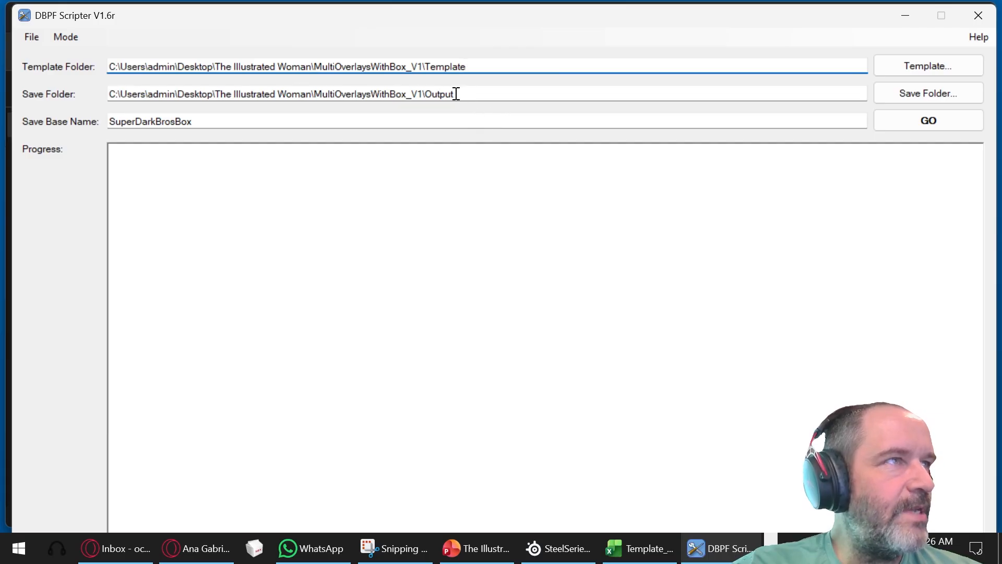
left_click(771, 539)
left_click(928, 120)
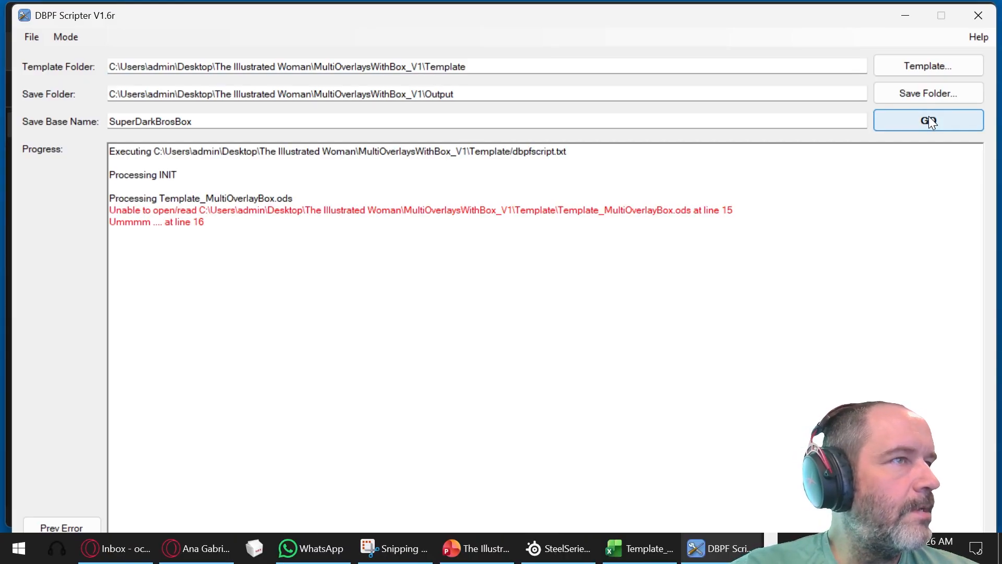
- Close the Template_MultiOverlayBox workbook in Excel and rerun the script in DBPF Scripter
left_click(641, 548)
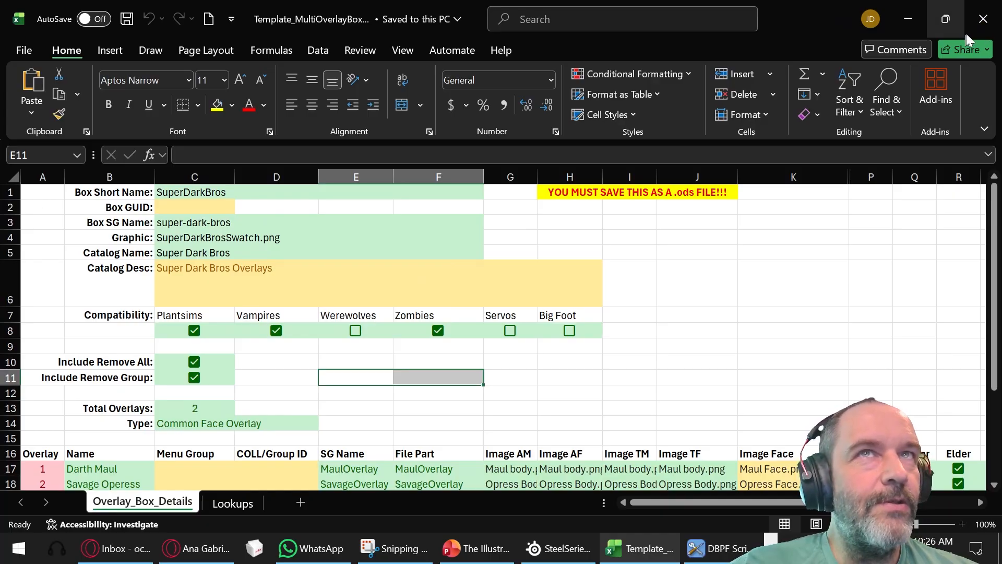
left_click(984, 21)
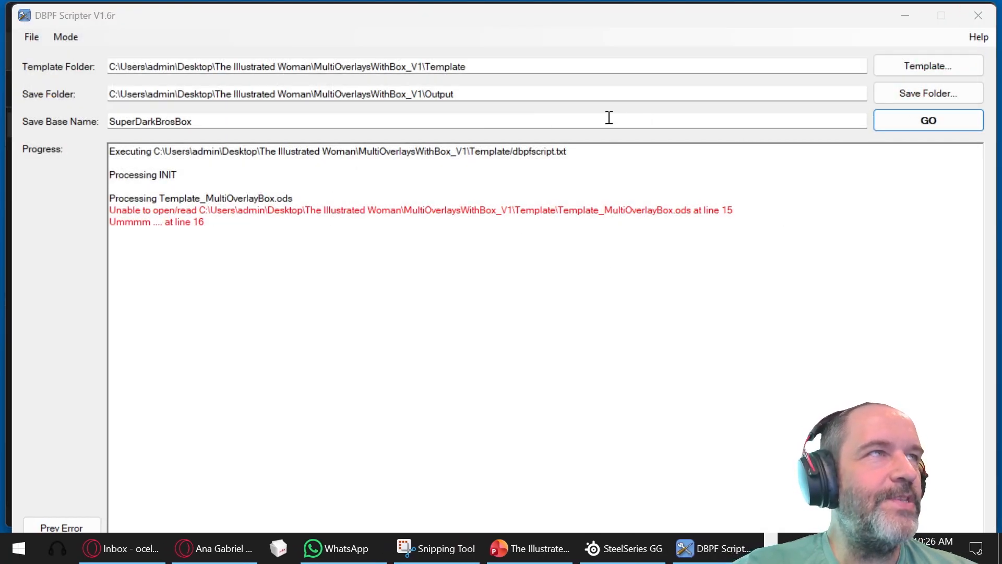
left_click(934, 118)
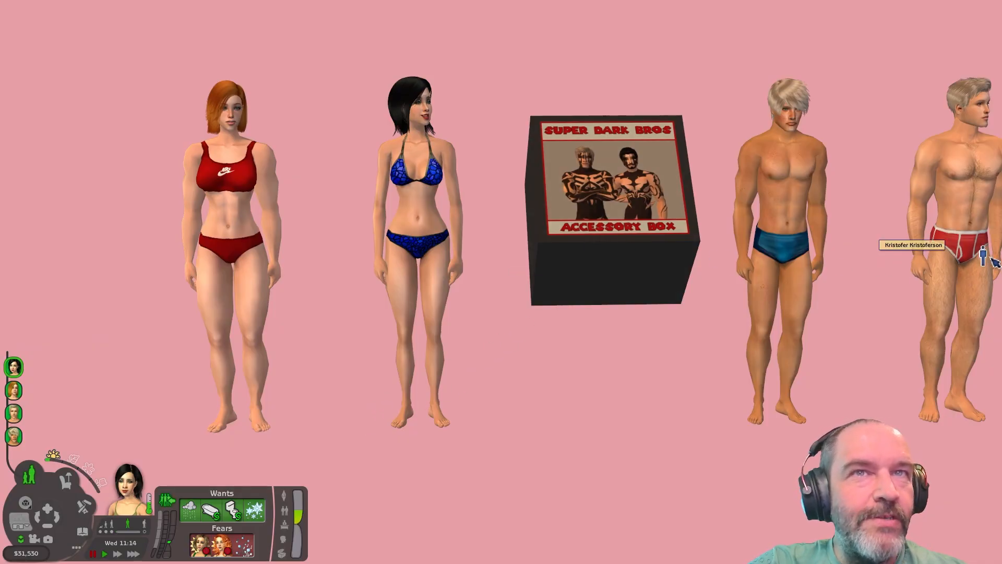
- In The Sims 2, use the Super Dark Bros box to add the Darth Maul overlay to the black-haired woman
mouse_move(1001, 253)
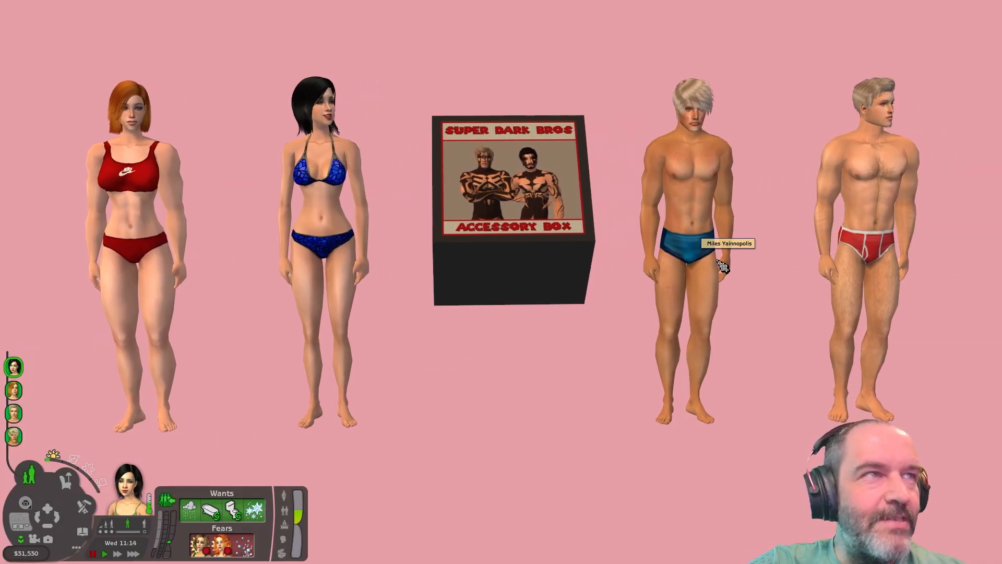
mouse_move(0, 230)
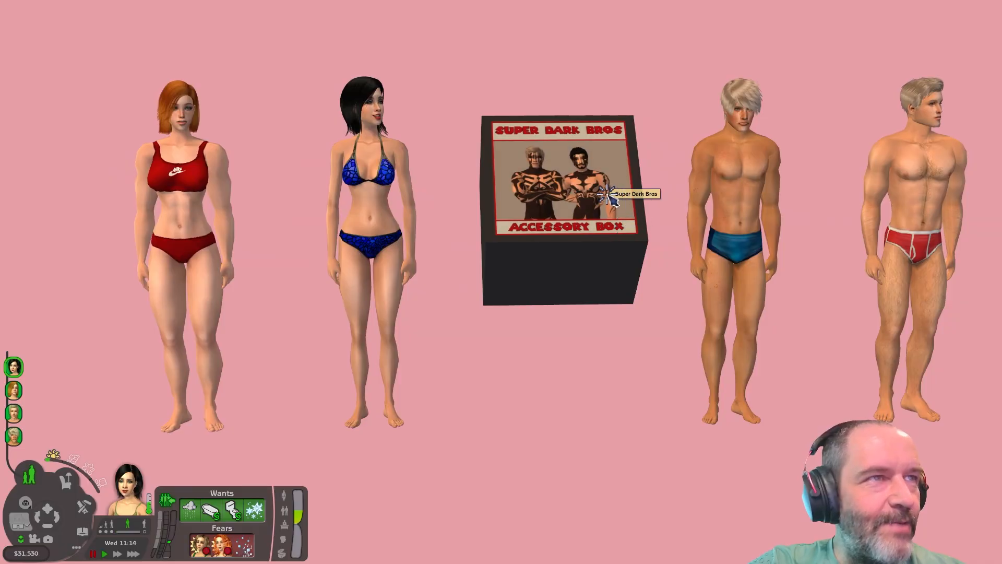
left_click(582, 172)
left_click(581, 122)
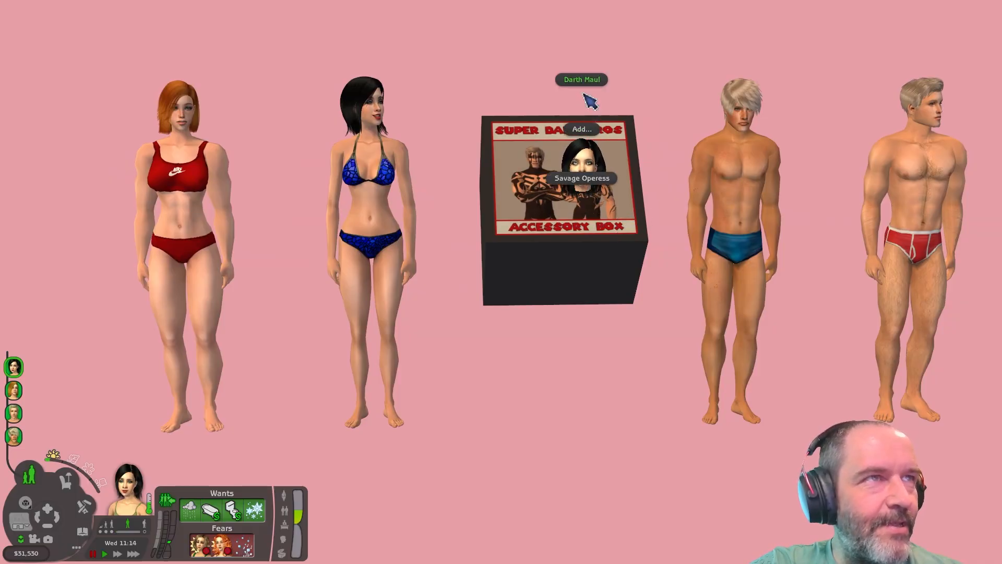
left_click(587, 90)
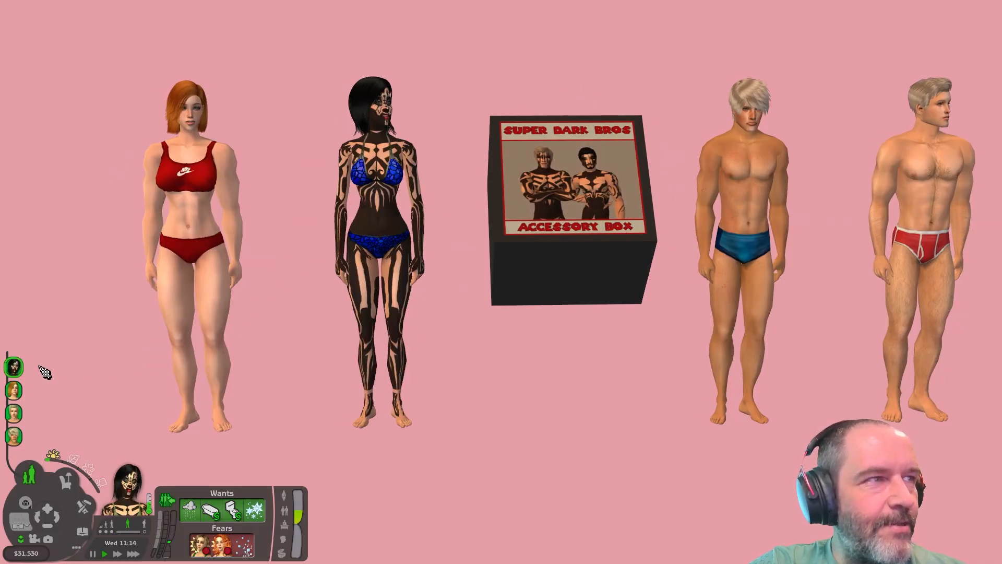
- Select the red-haired woman and add the Savage Operess overlay to her from the Super Dark Bros box
left_click(13, 392)
left_click(527, 179)
left_click(530, 144)
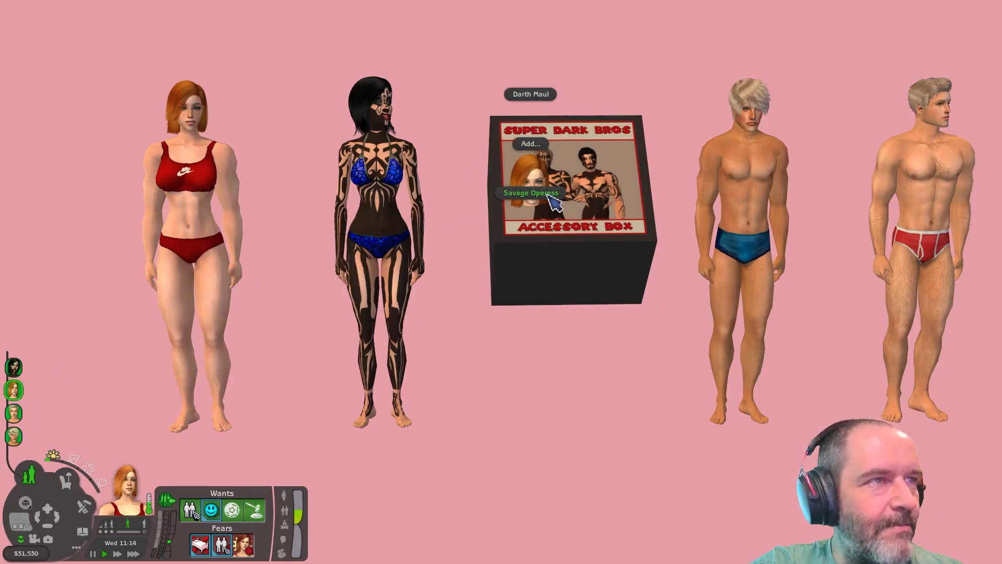
left_click(527, 193)
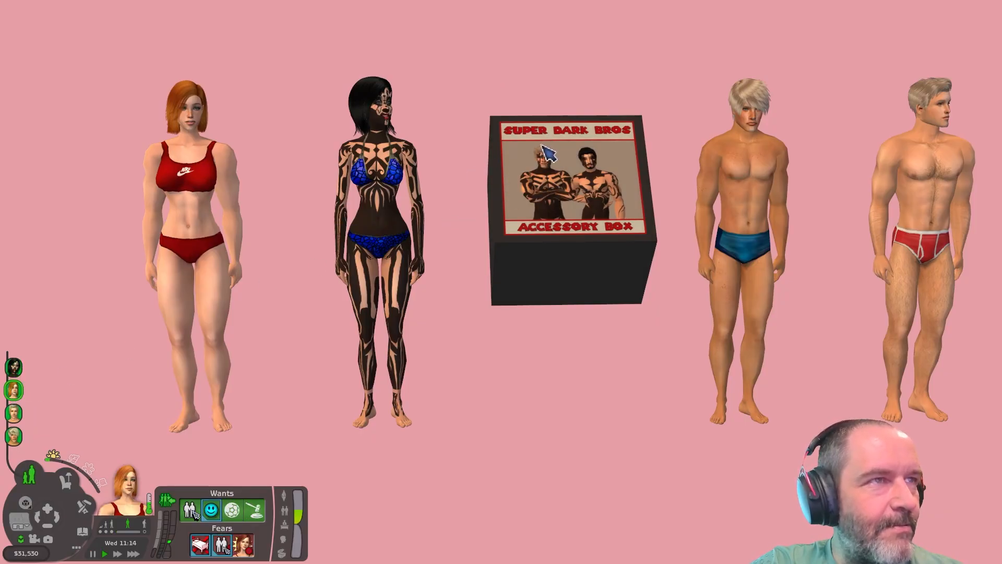
- Select the blond man in blue trunks and add the Darth Maul overlay to him from the box
left_click(14, 413)
left_click(514, 192)
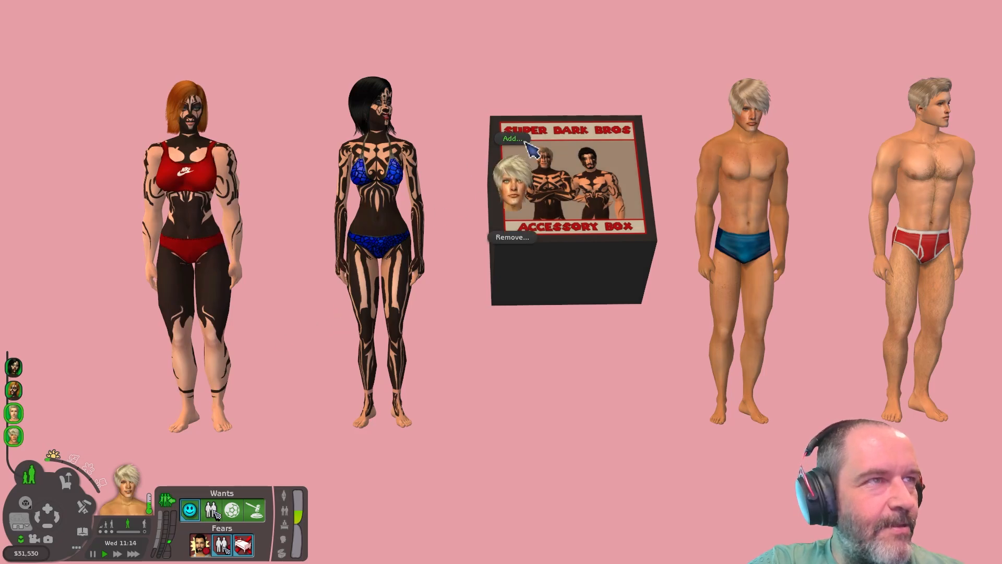
left_click(526, 104)
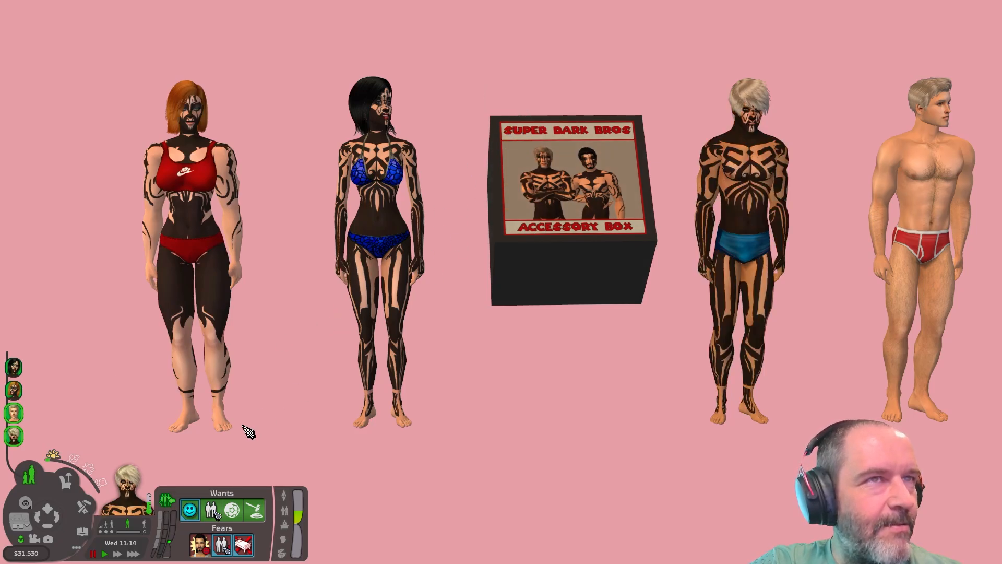
- Select the man in red briefs and add the Savage Operess overlay to him from the box
left_click(12, 416)
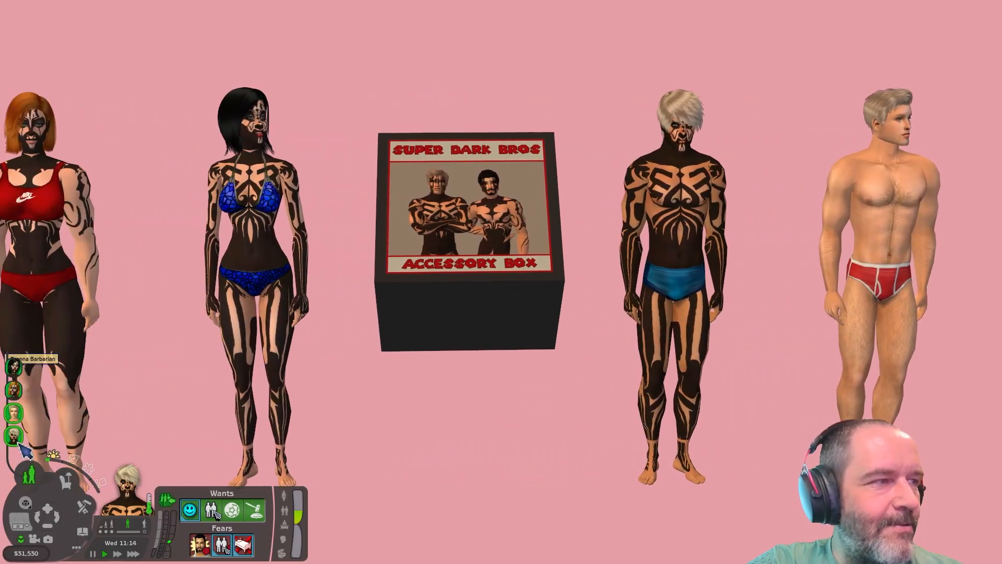
right_click(14, 438)
left_click(14, 413)
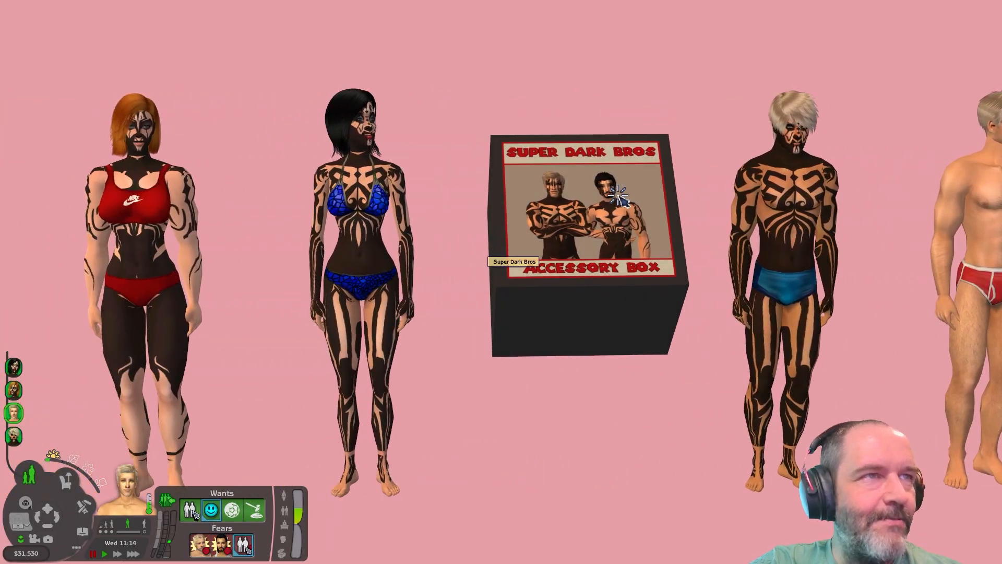
left_click(617, 197)
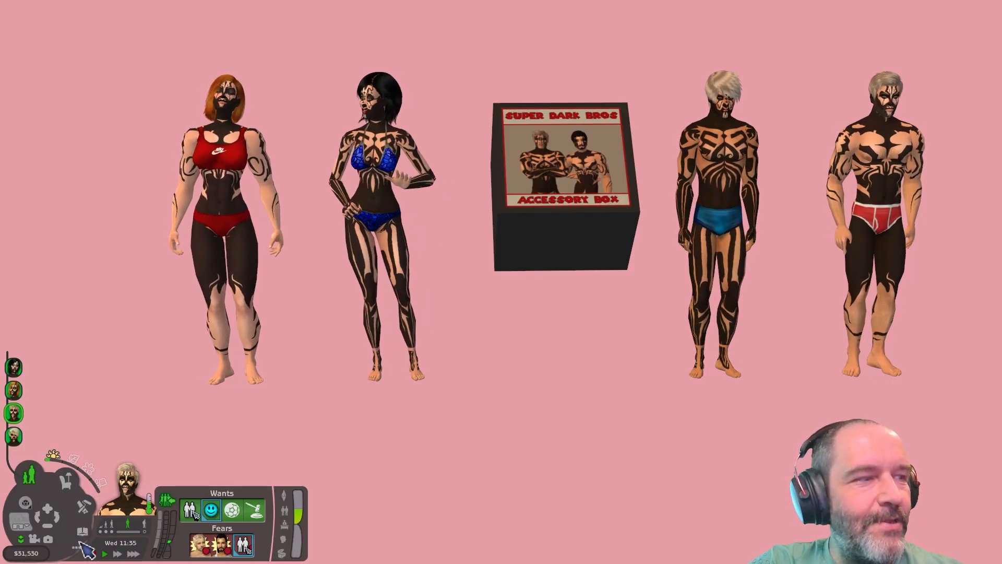
- Open the game options and start quitting The Sims 2
left_click(76, 547)
left_click(131, 541)
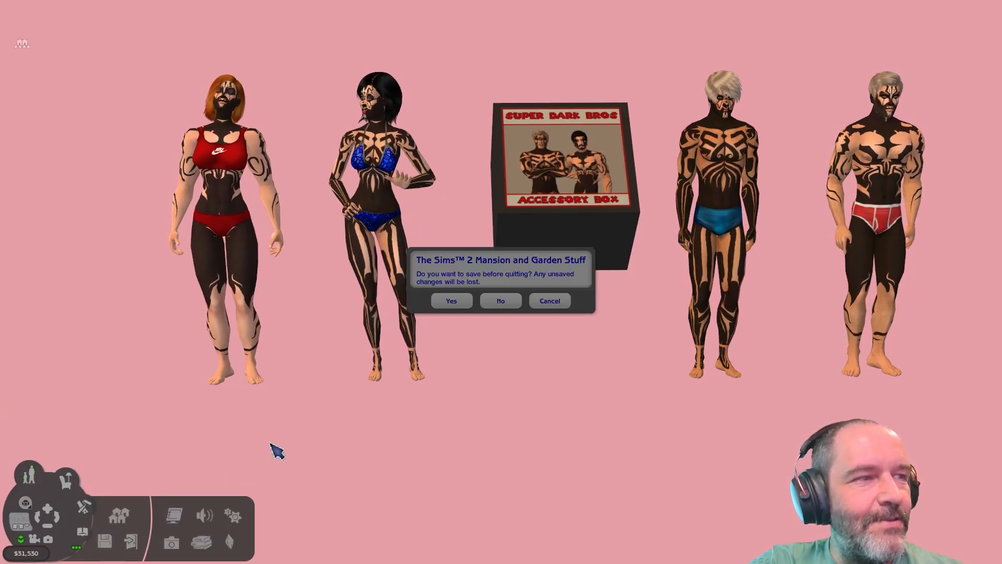